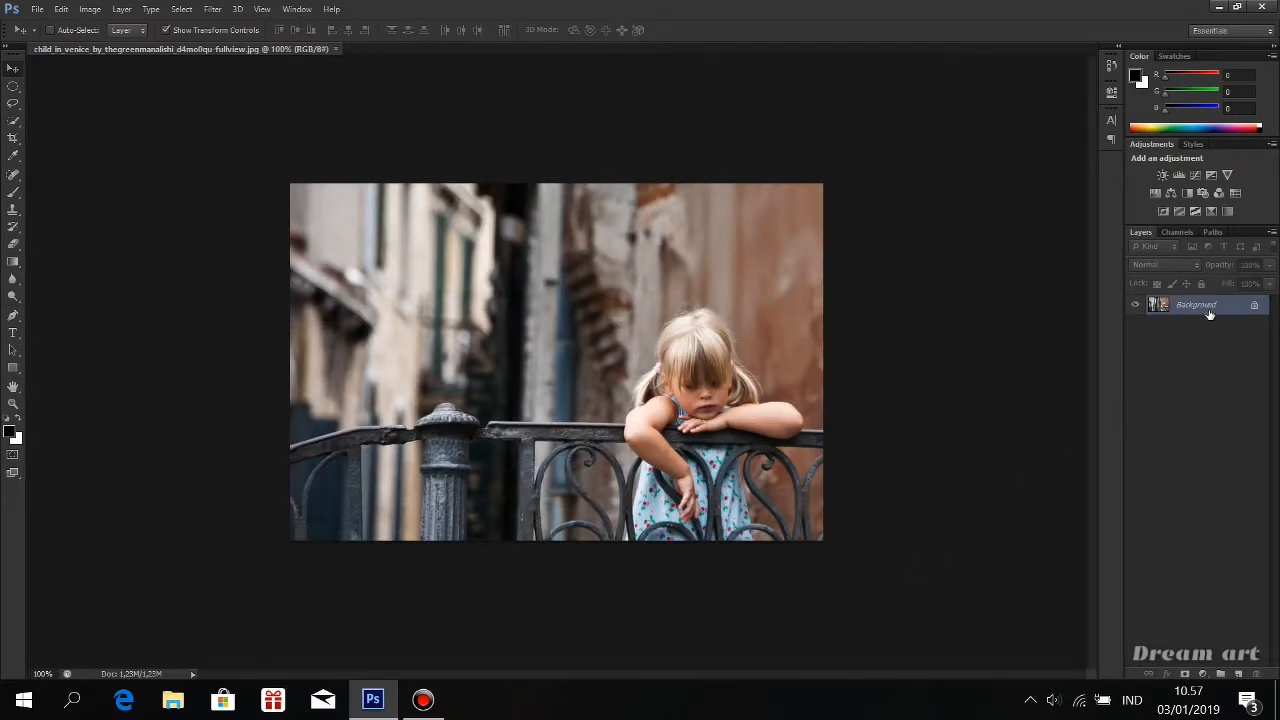
Step: Duplicate the Background layer and add a Hue/Saturation adjustment above it with saturation -40 and lightness 8
left_click_drag(1209, 314, 1237, 674)
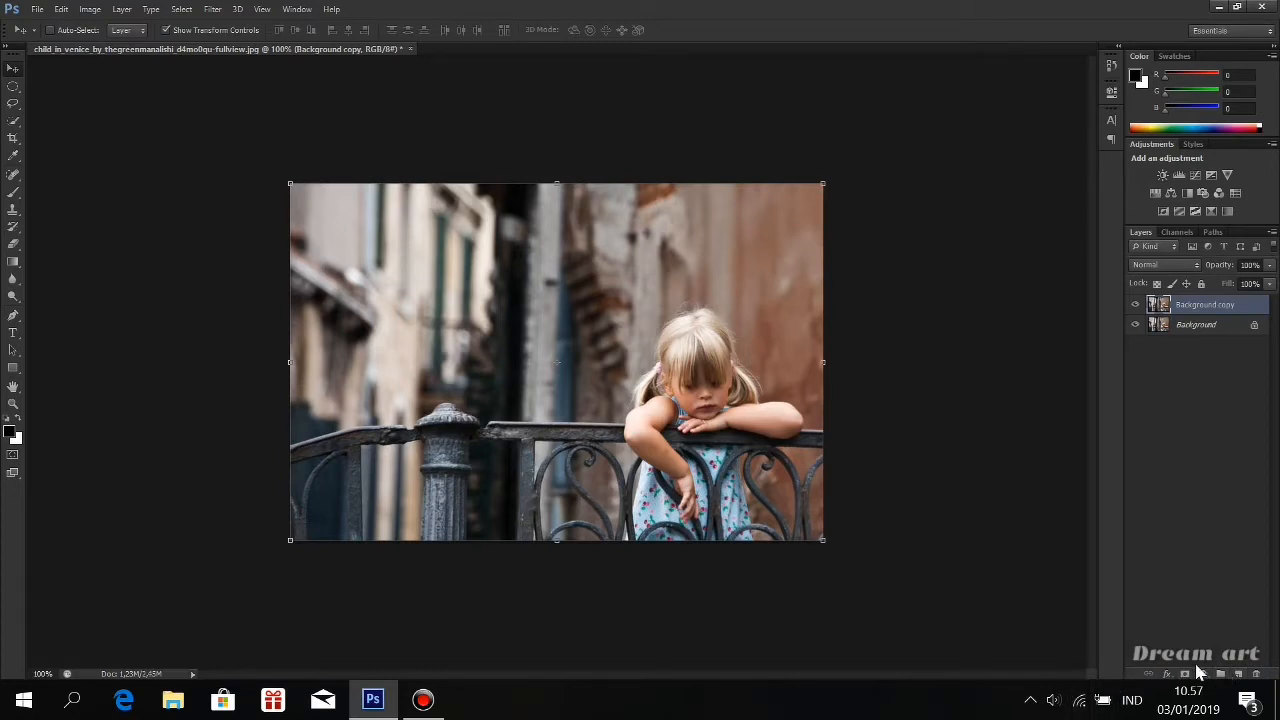
left_click(1202, 673)
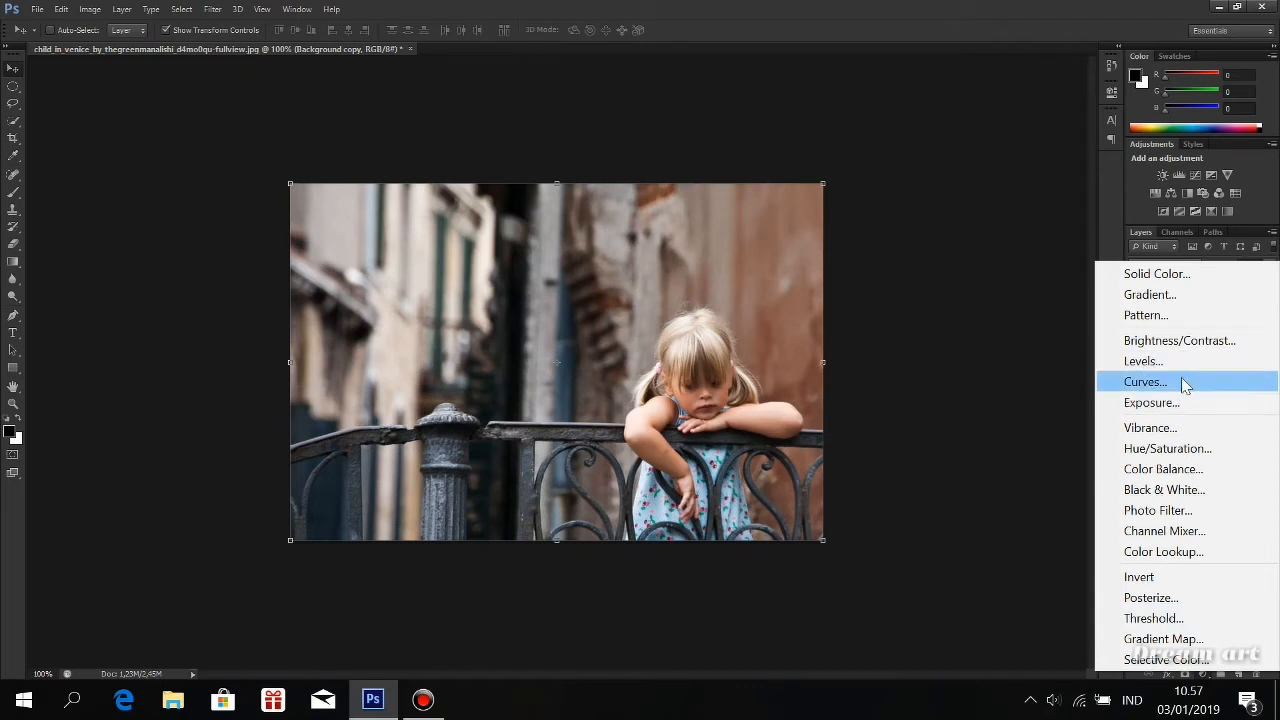
left_click(1186, 448)
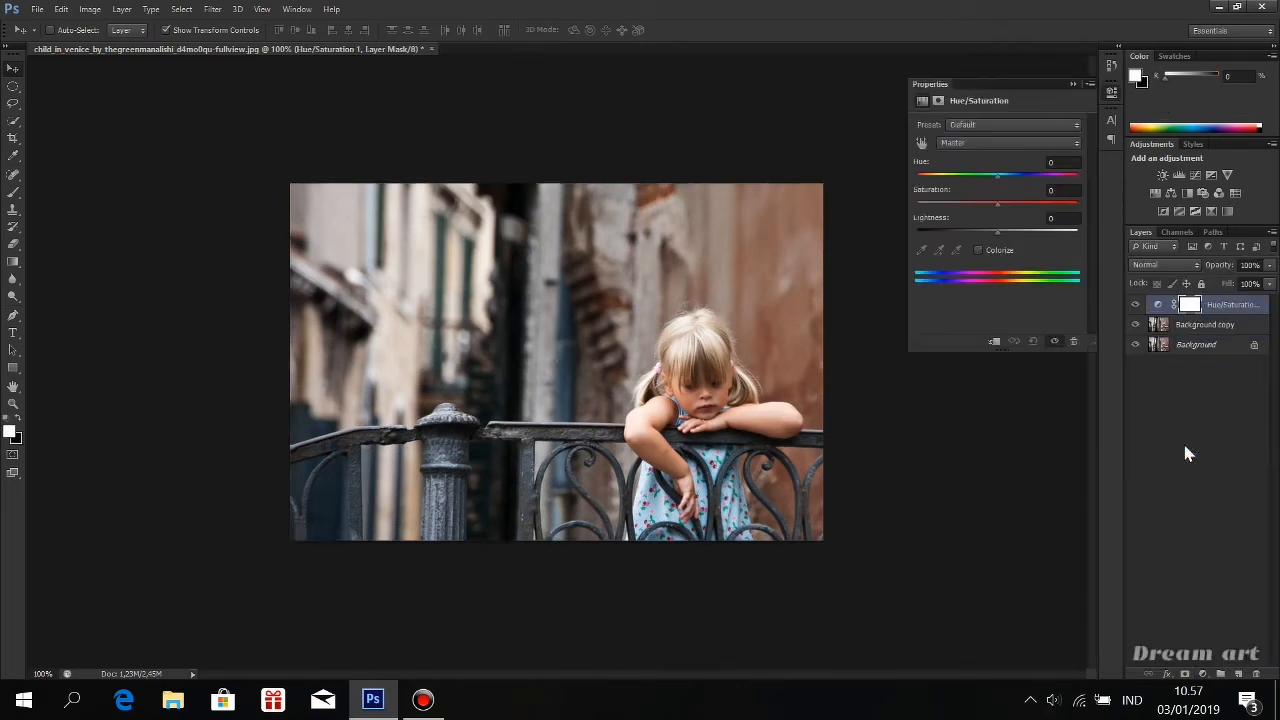
left_click(1045, 192)
type("-40")
left_click(1045, 220)
type("10")
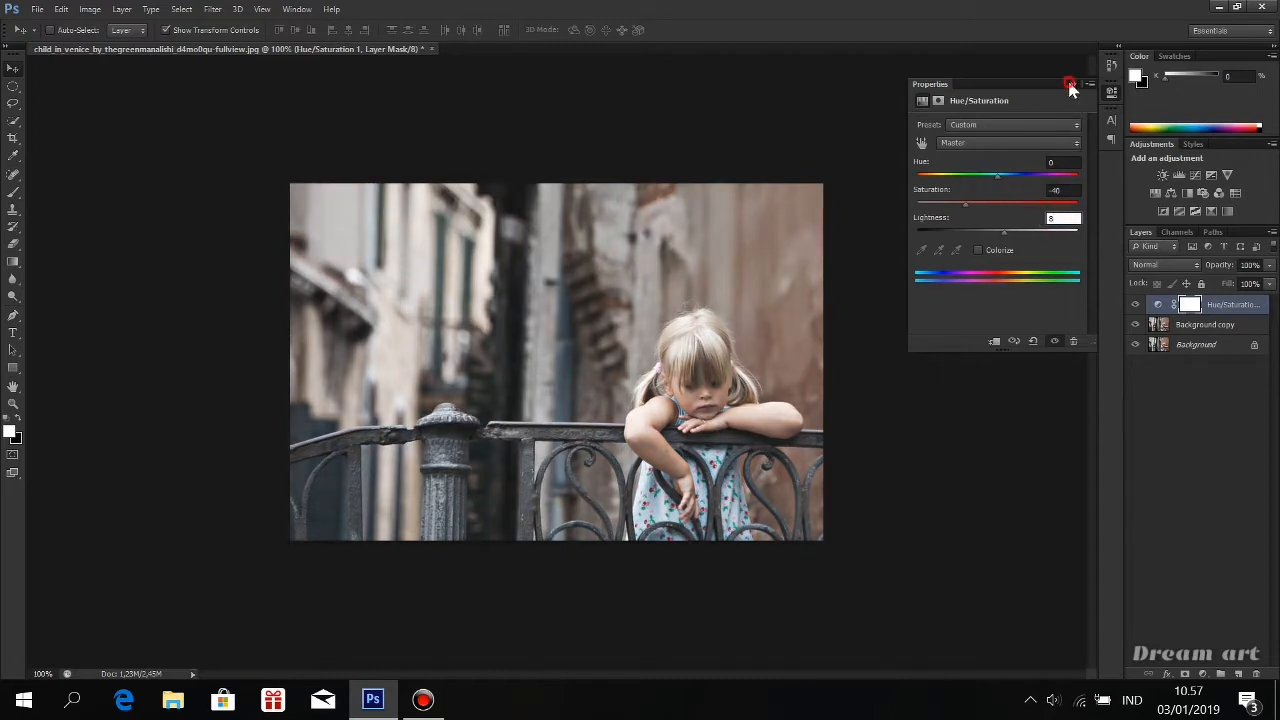
left_click(1072, 84)
Step: Set the Hue/Saturation layer's blend mode to Soft Light and compare the photo with that layer hidden and shown
left_click(1160, 264)
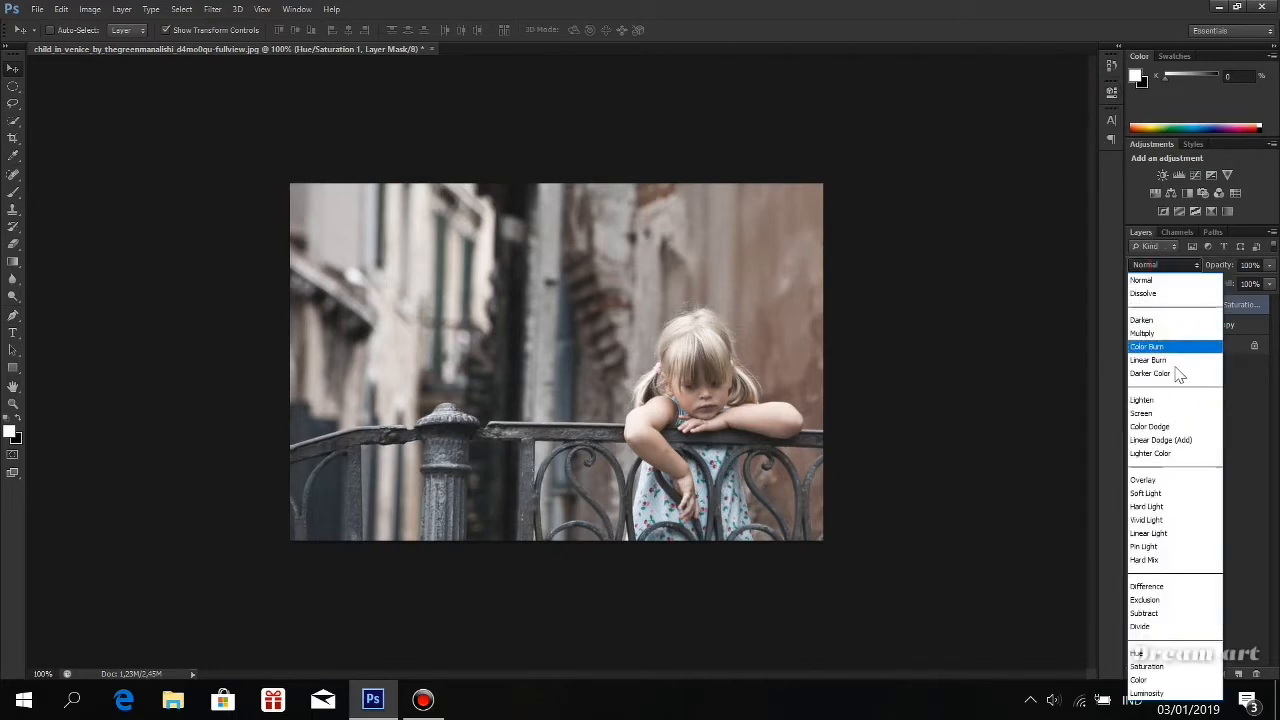
left_click(1187, 501)
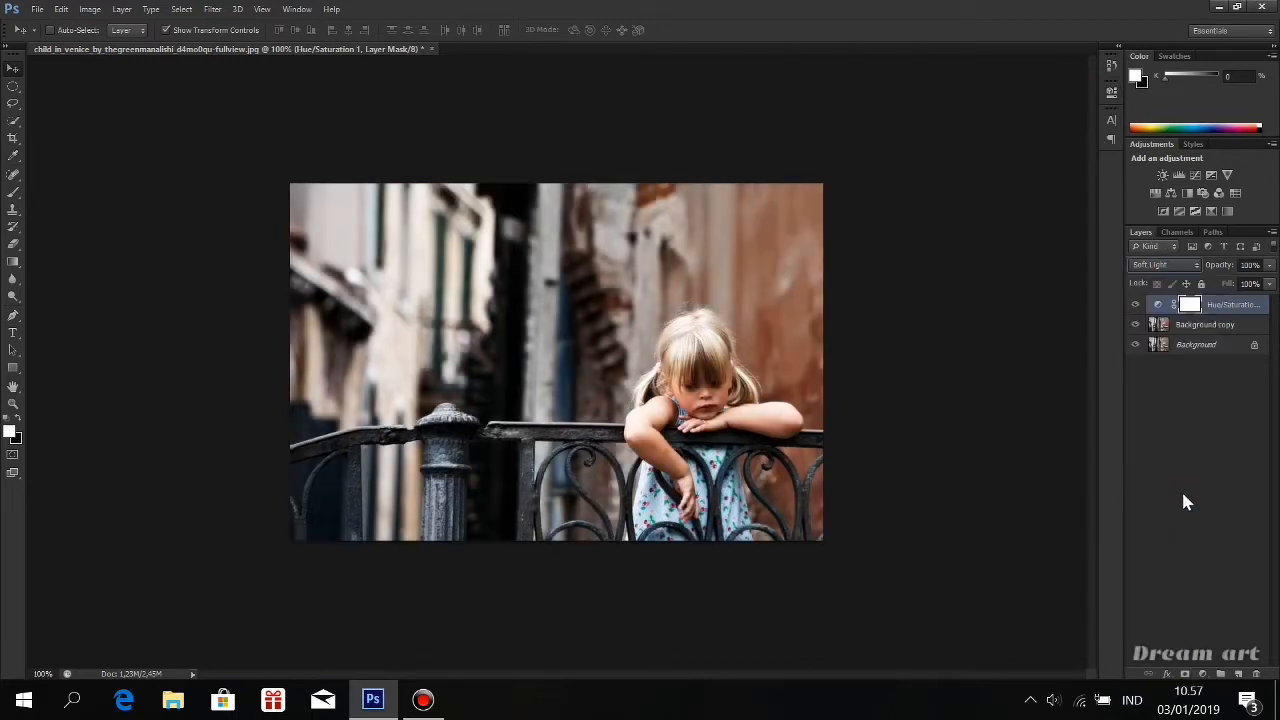
left_click(1134, 305)
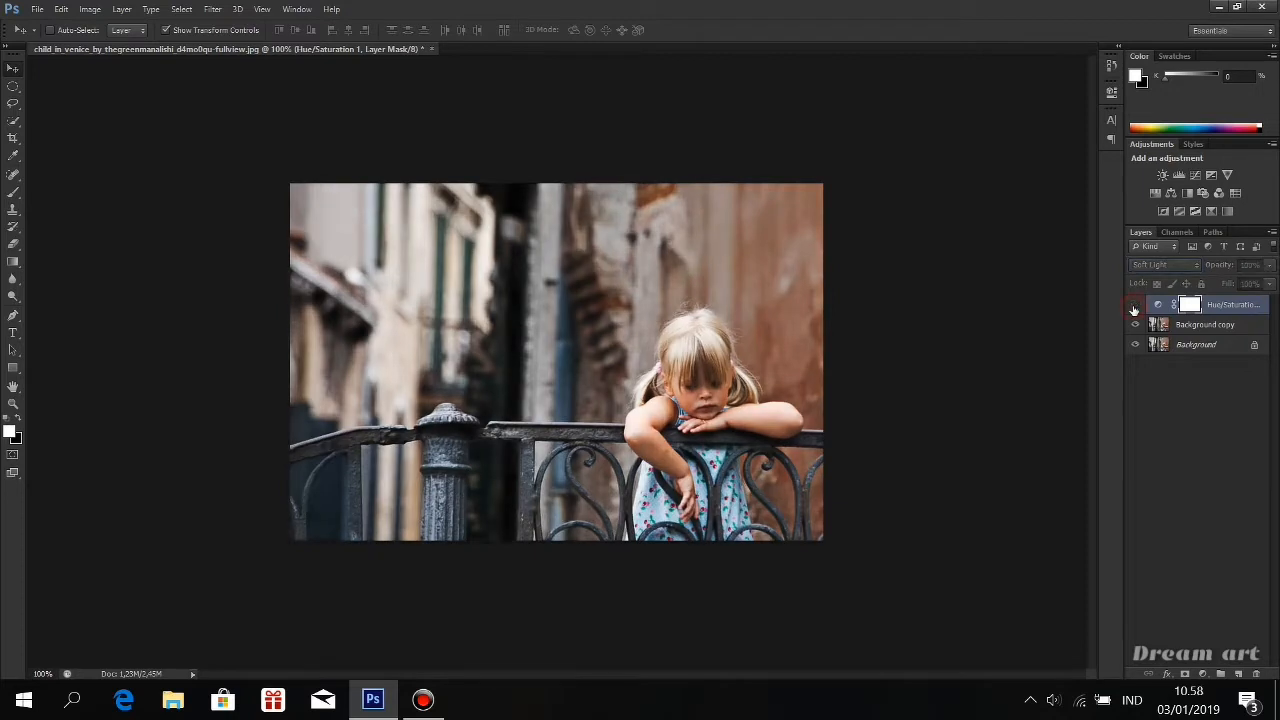
left_click(1134, 305)
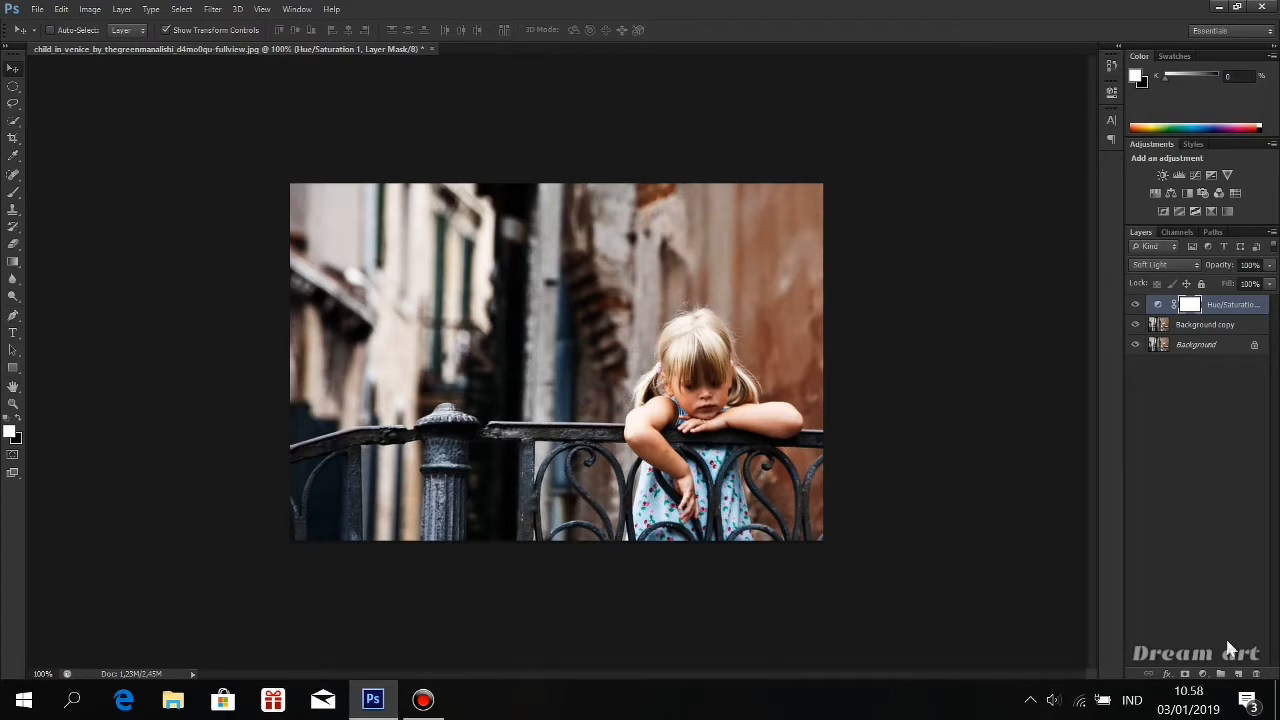
Step: Add a Brightness/Contrast adjustment layer with brightness -78 and contrast 45, and check its effect by hiding and showing it
left_click(1203, 675)
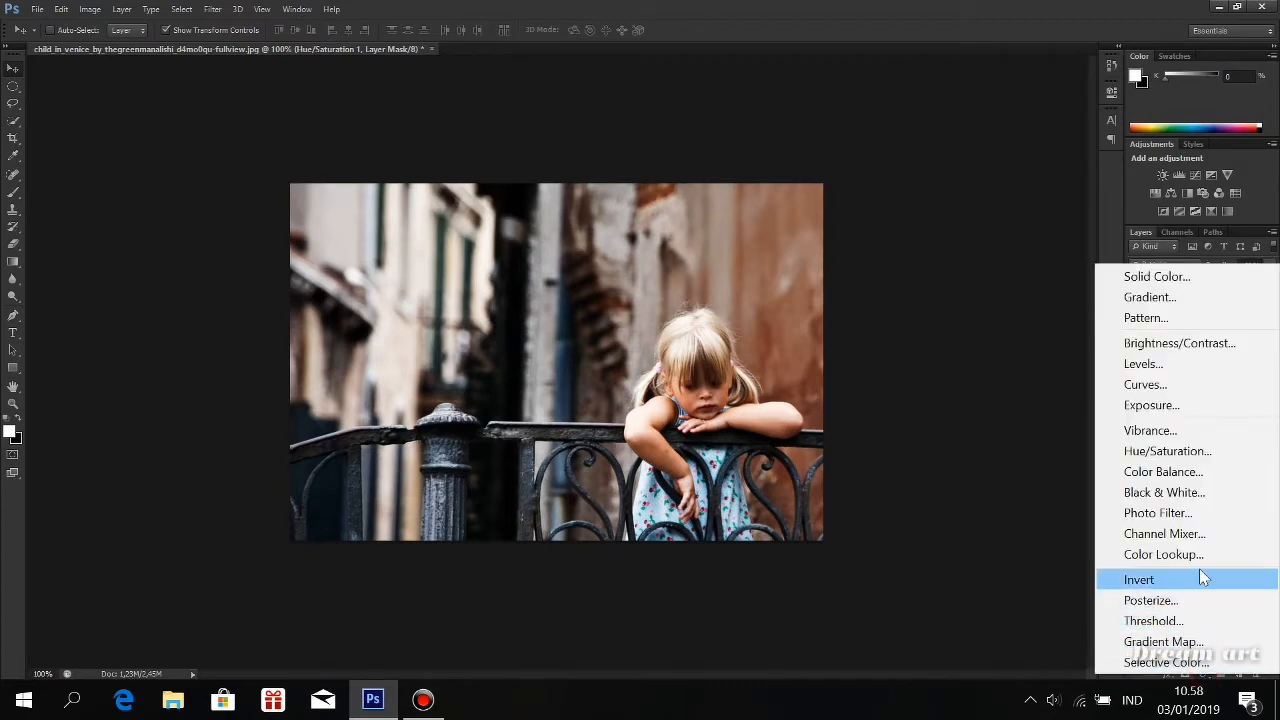
left_click(1180, 343)
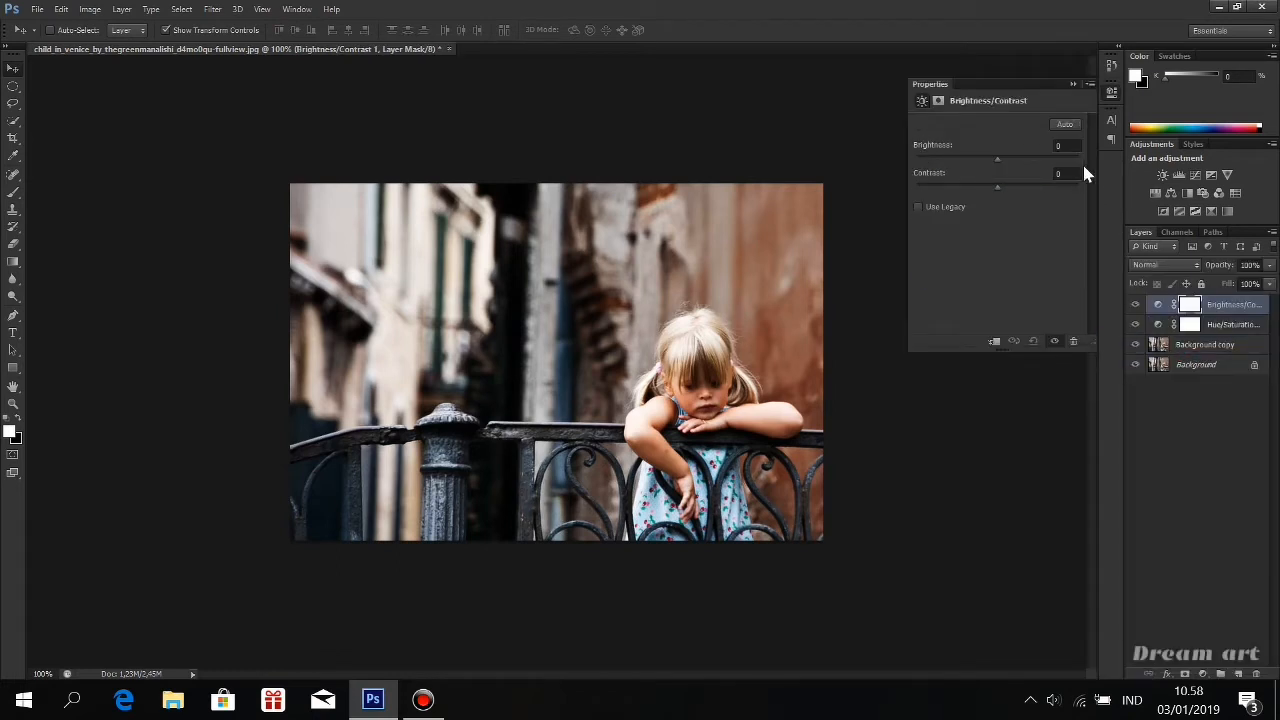
left_click(1074, 146)
type("-78")
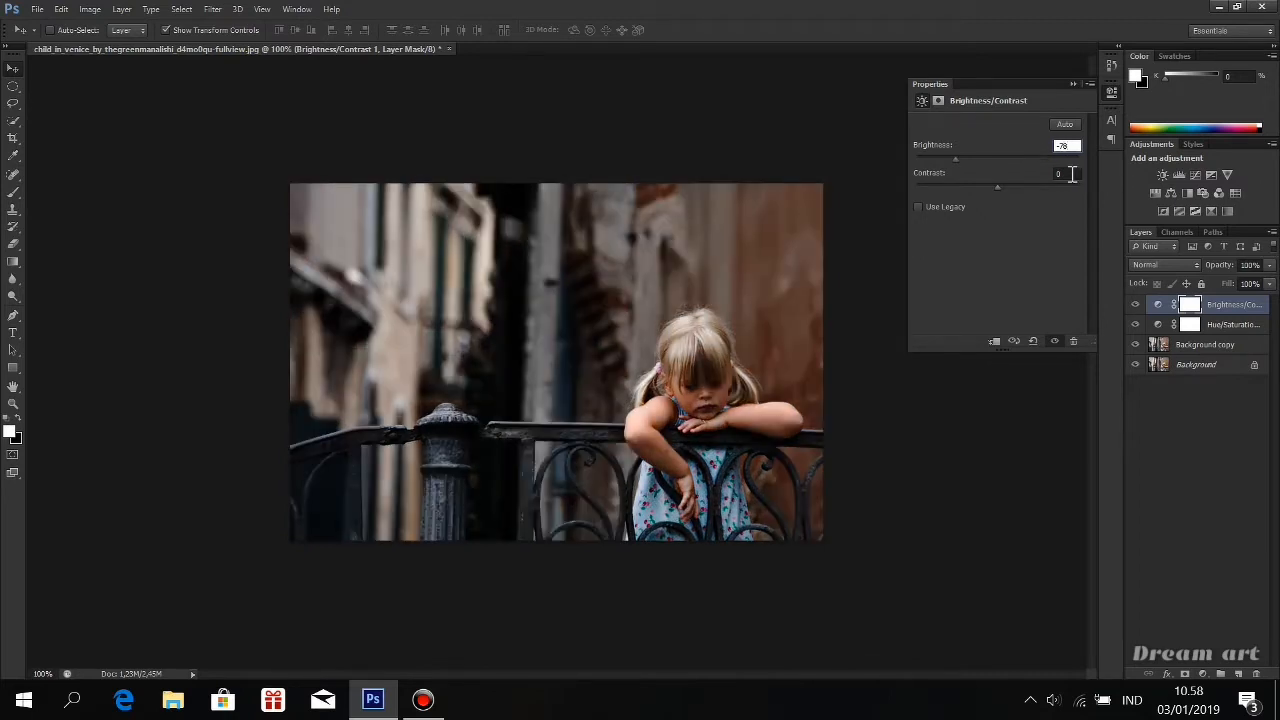
left_click(1070, 175)
type("45")
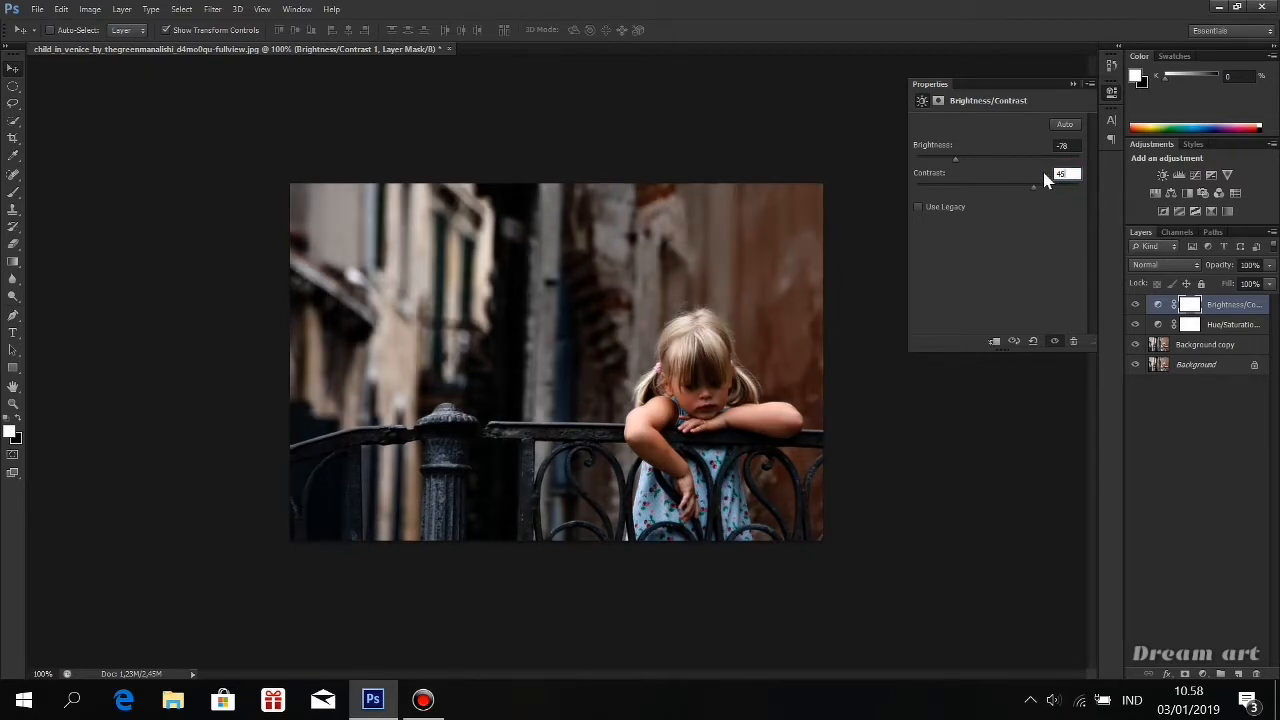
left_click(1072, 85)
left_click(1135, 305)
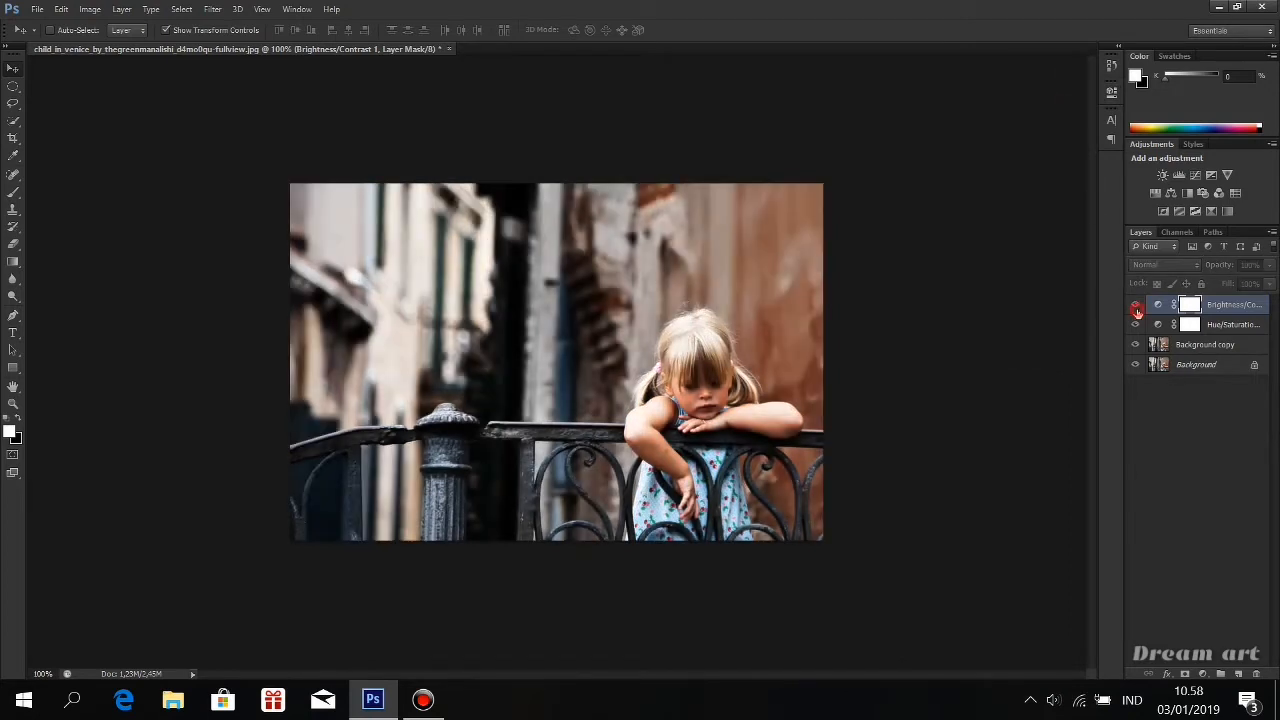
left_click(1136, 308)
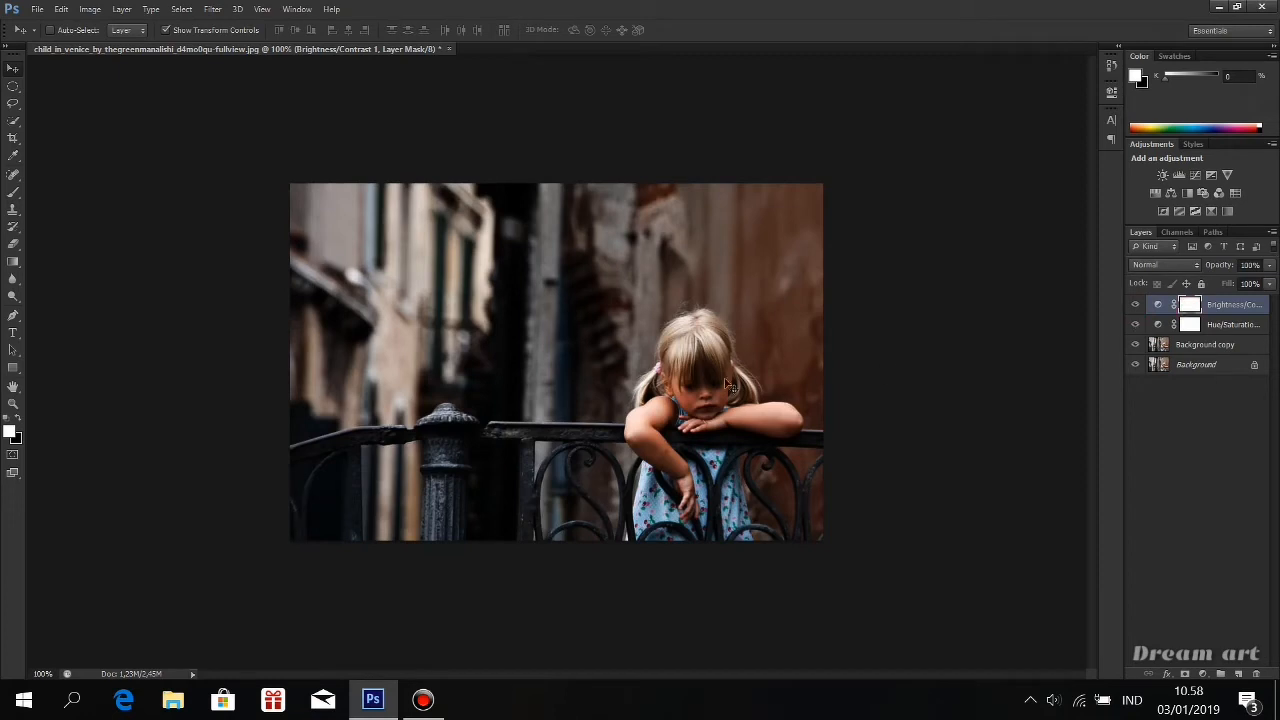
Step: Paint black over the girl on the Brightness/Contrast mask with a brush of 600 and 400 px, and compare before and after
left_click(17, 423)
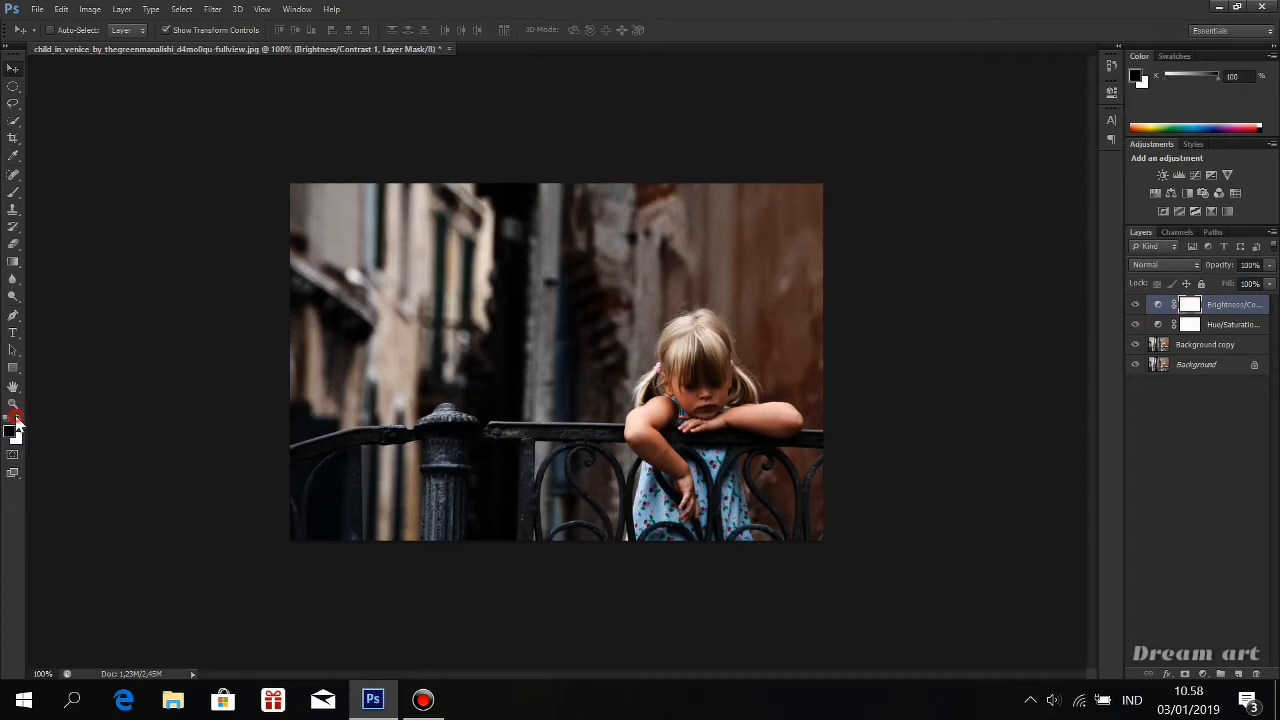
left_click(14, 192)
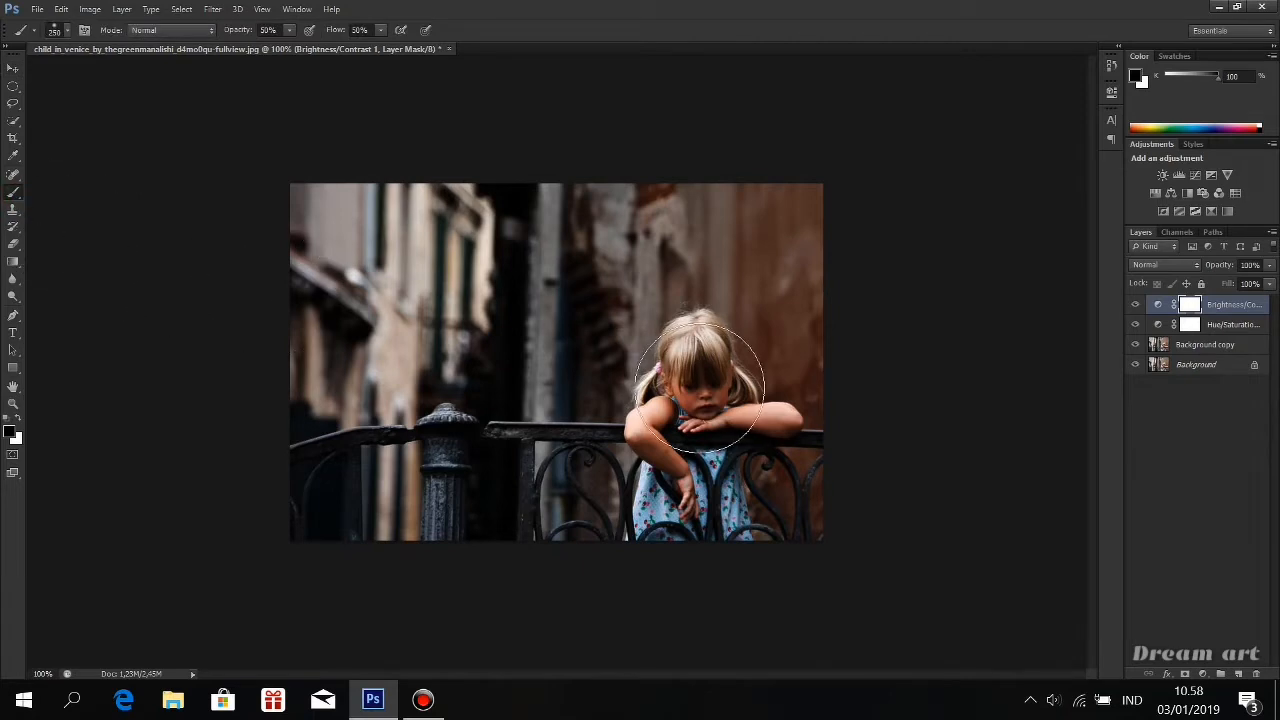
key("bracketright")
key("bracketright")
key("bracketright")
key("bracketright")
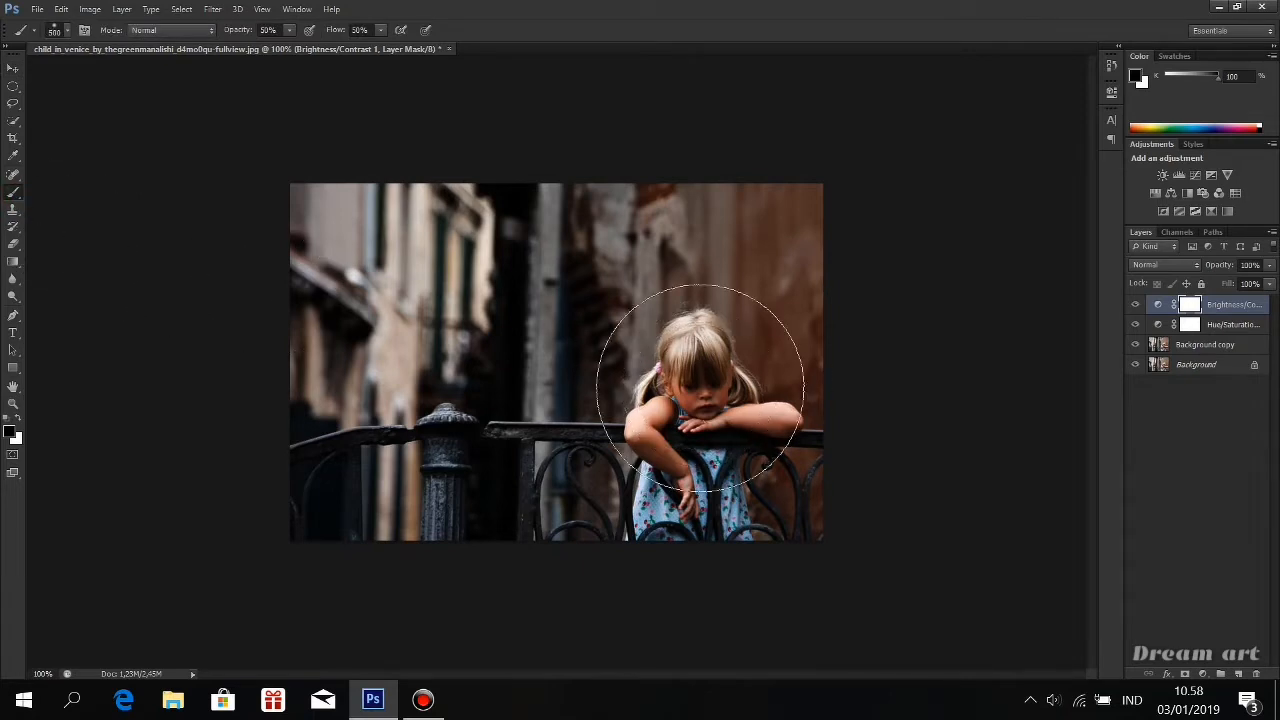
left_click(731, 434)
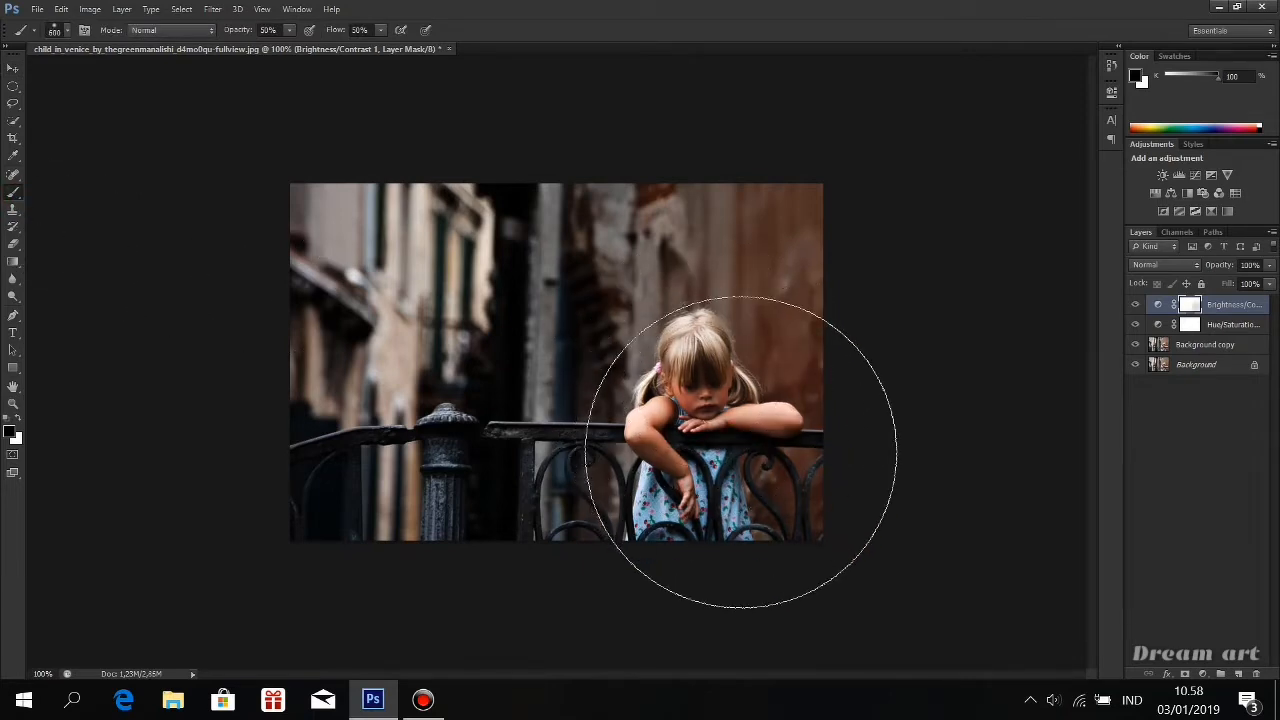
key("bracketleft")
key("bracketleft")
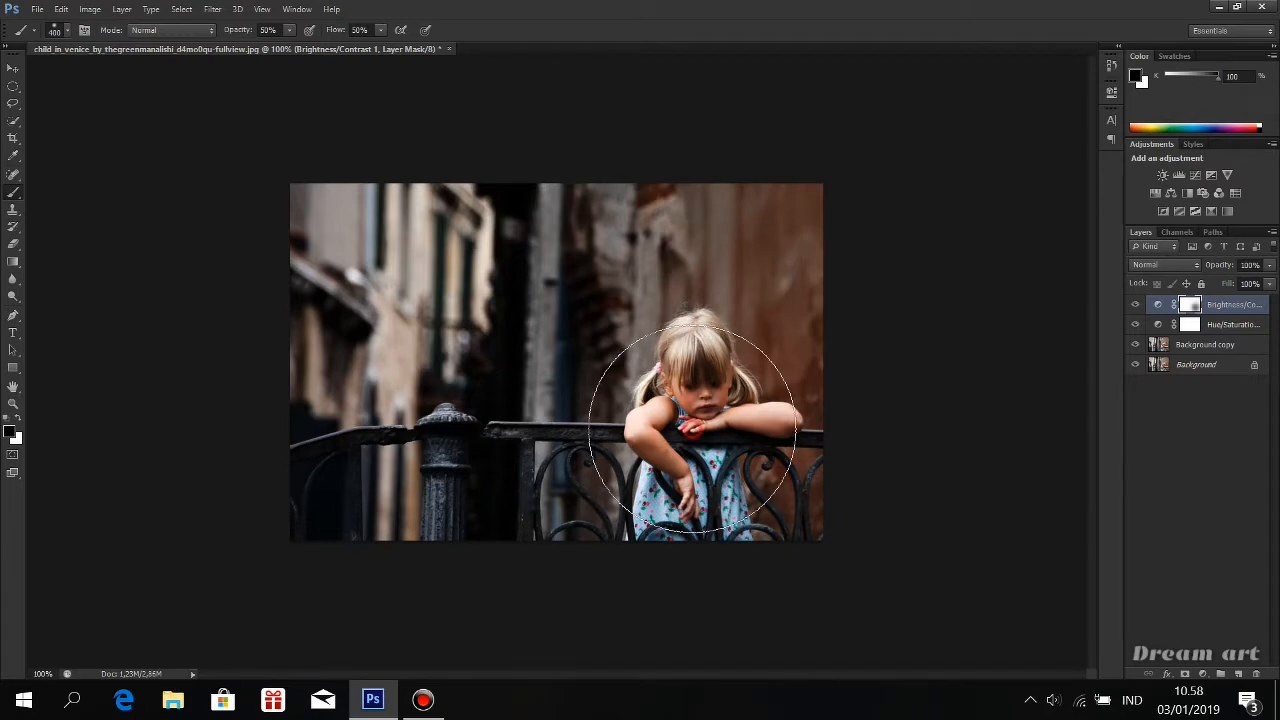
left_click(1136, 305)
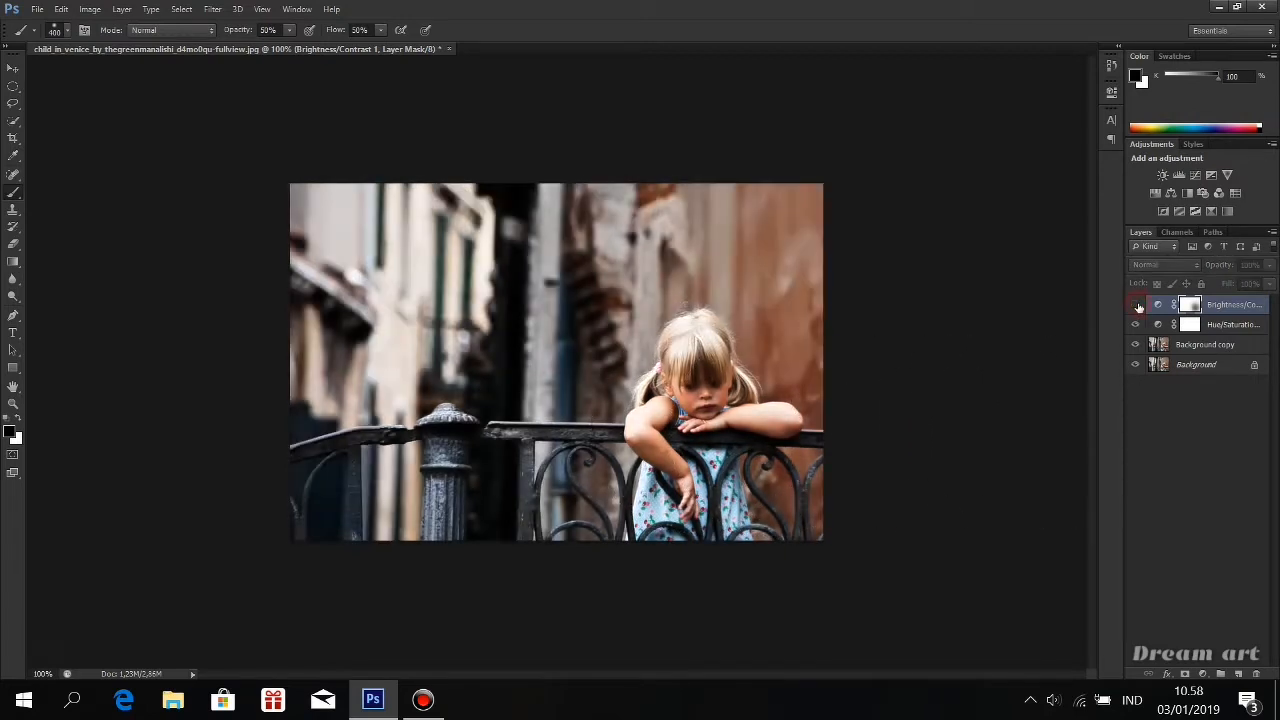
left_click(1136, 305)
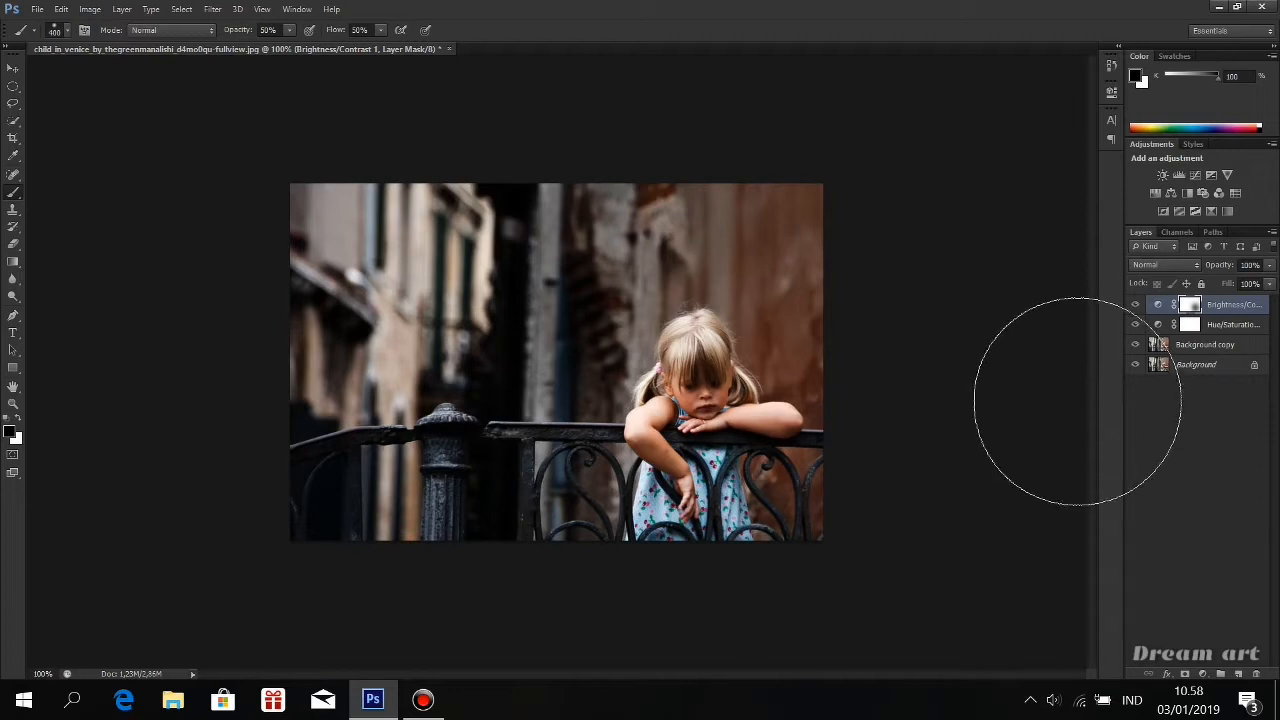
Step: Add a Curves adjustment layer, move the Red channel's black point to input 23, and compare it hidden and shown
left_click(1204, 674)
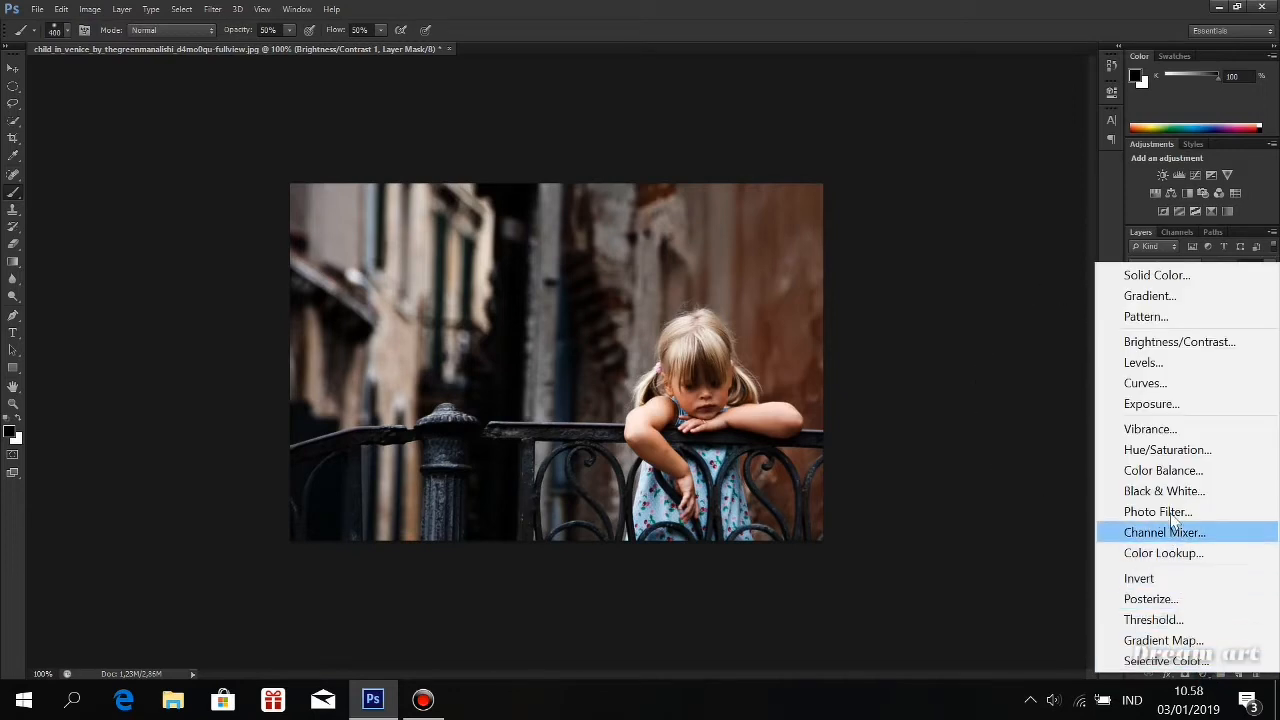
left_click(1163, 388)
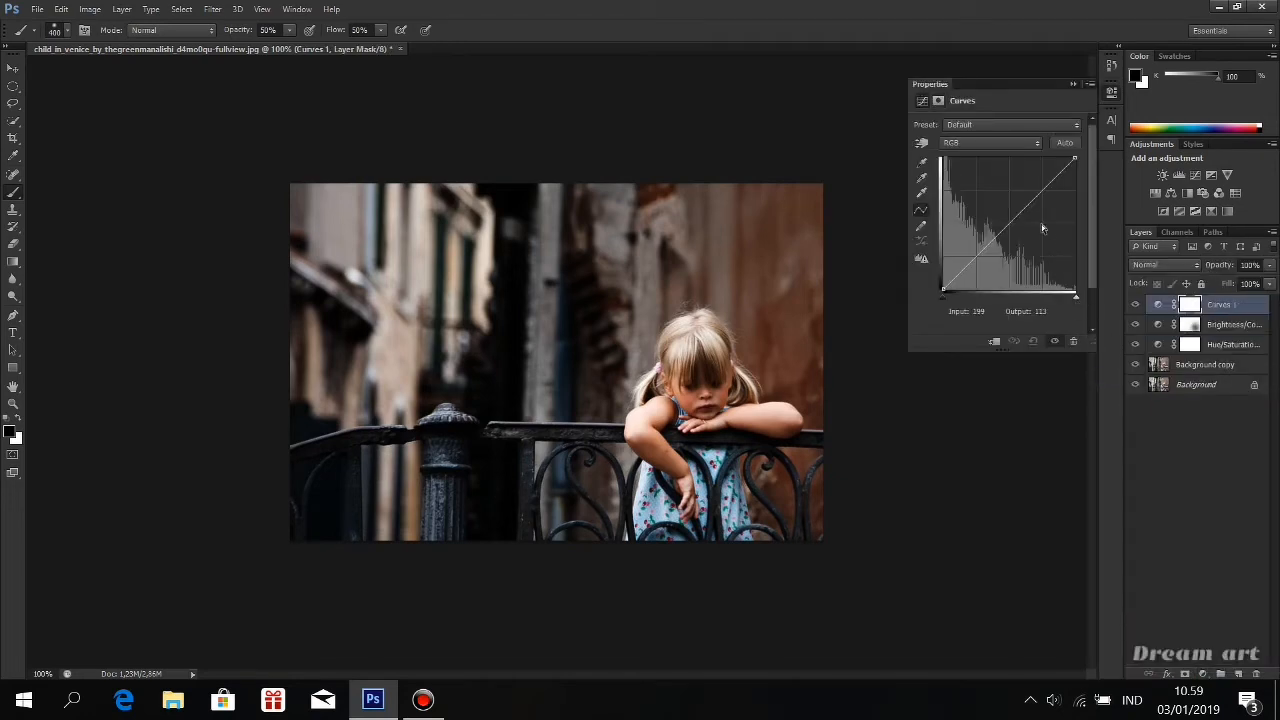
left_click(1020, 142)
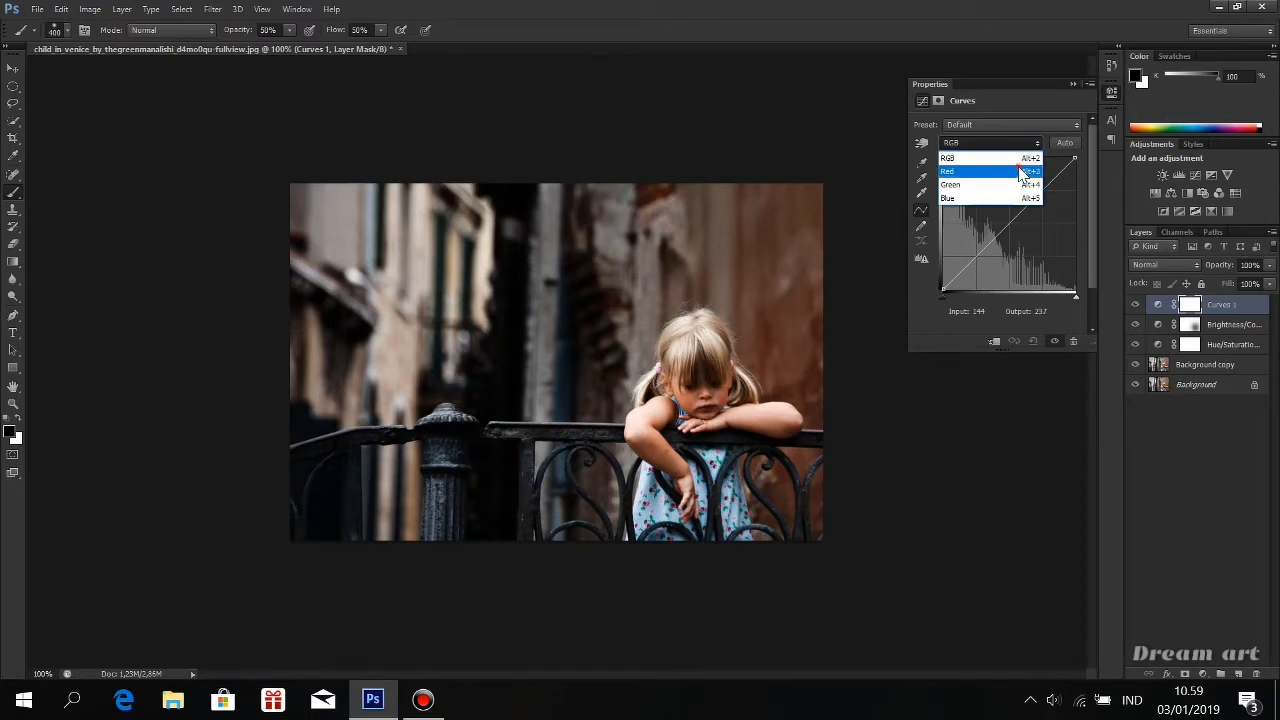
left_click(1022, 171)
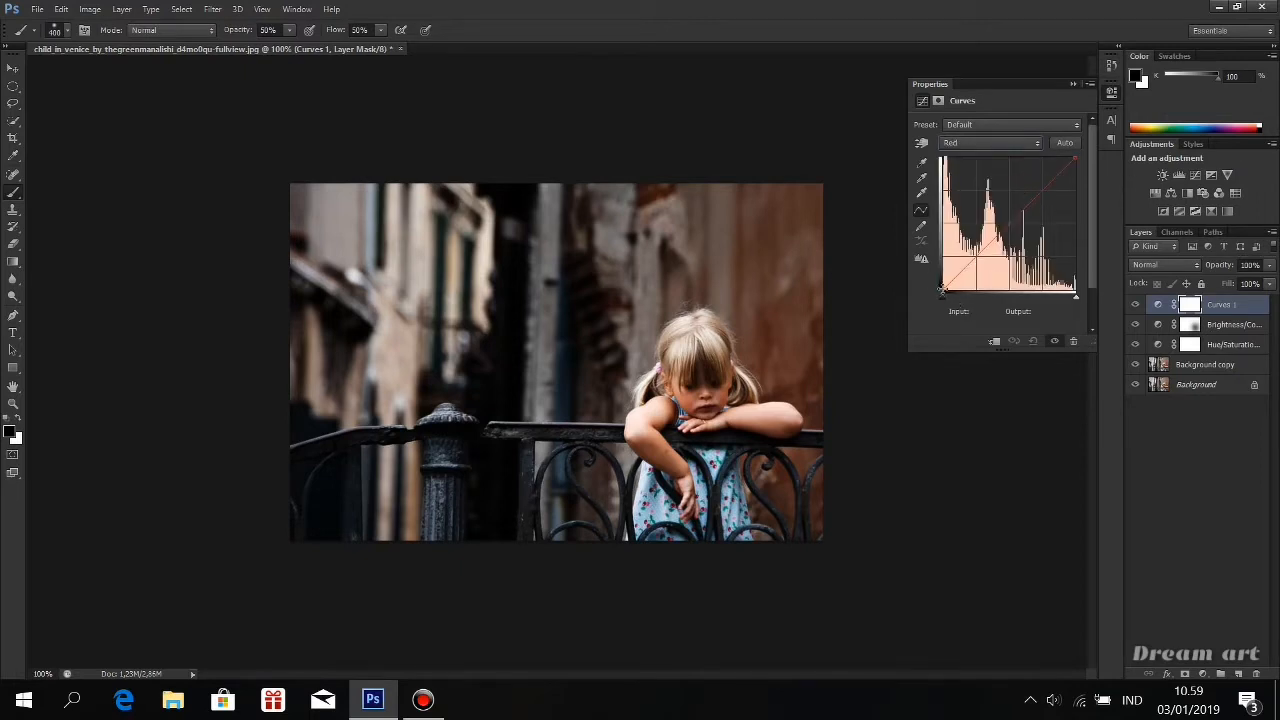
left_click_drag(942, 296, 955, 296)
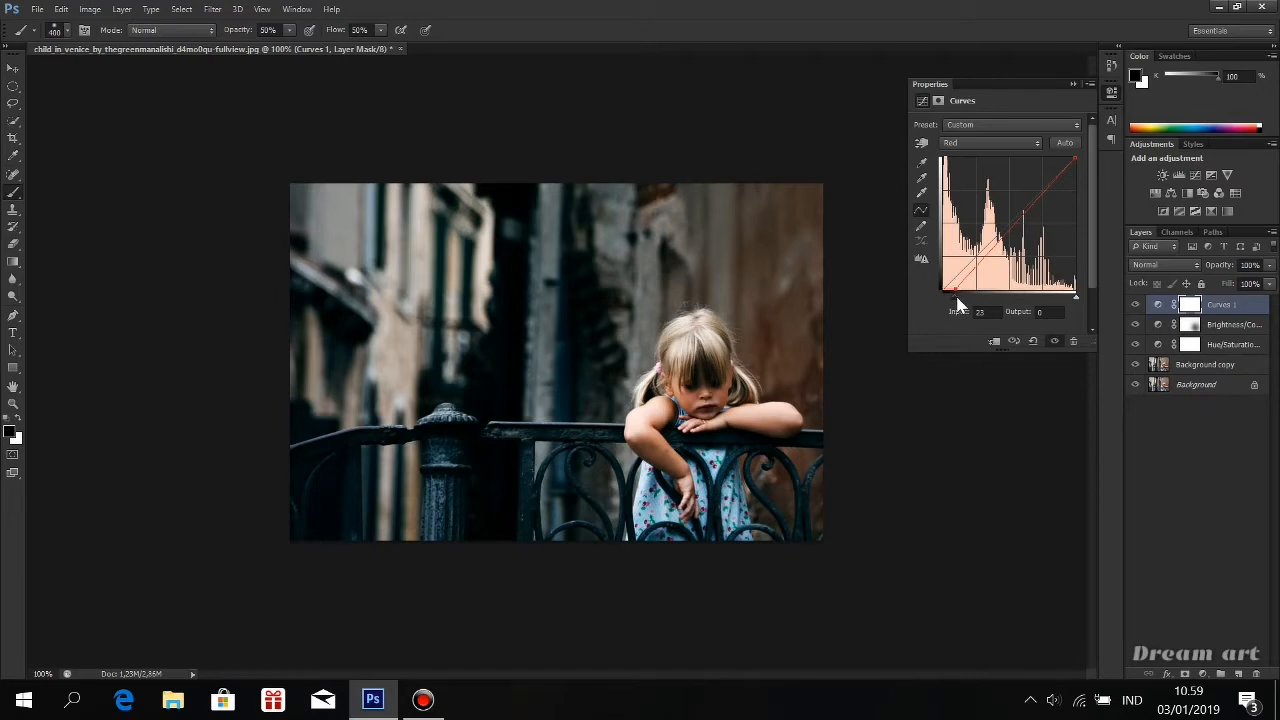
left_click(1075, 86)
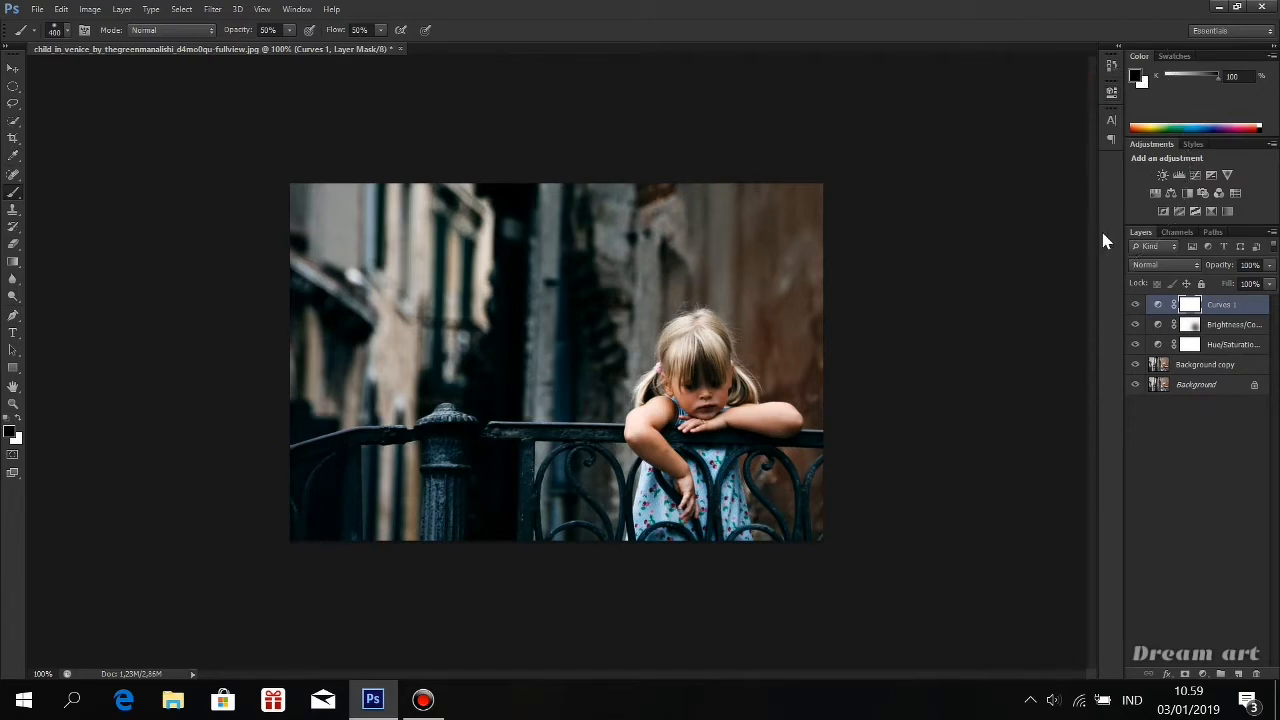
left_click(1134, 304)
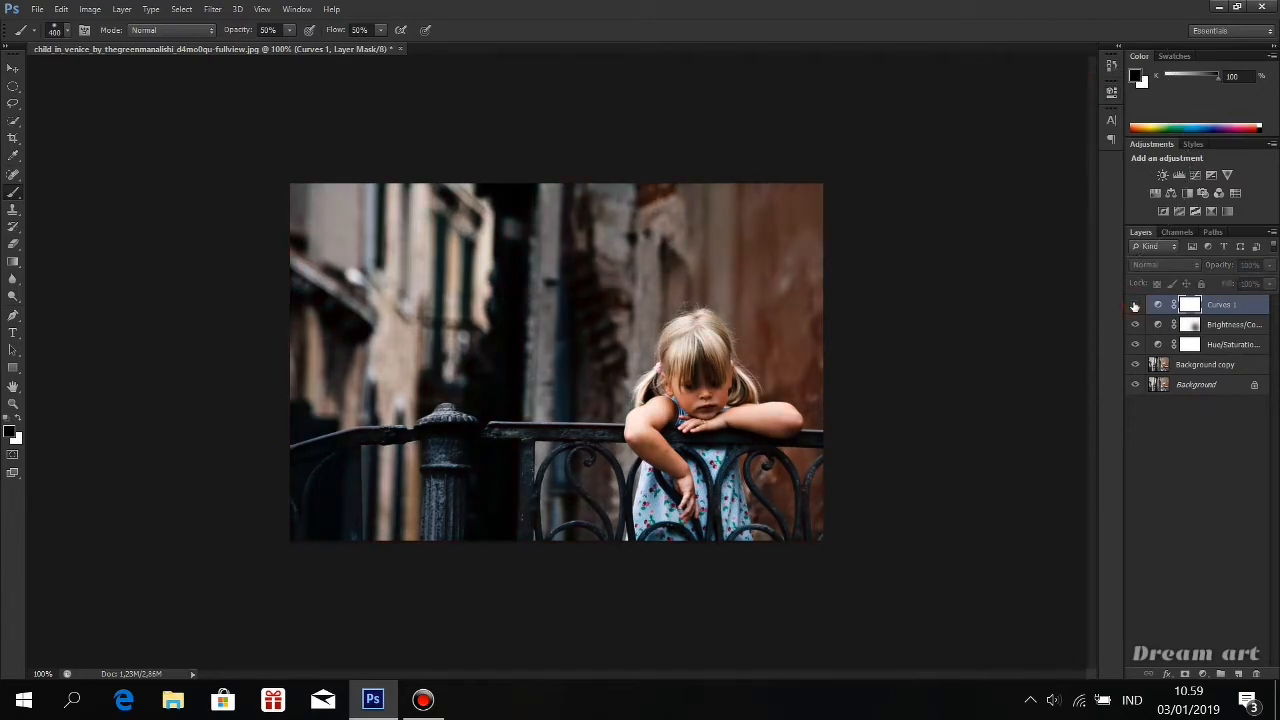
left_click(1134, 304)
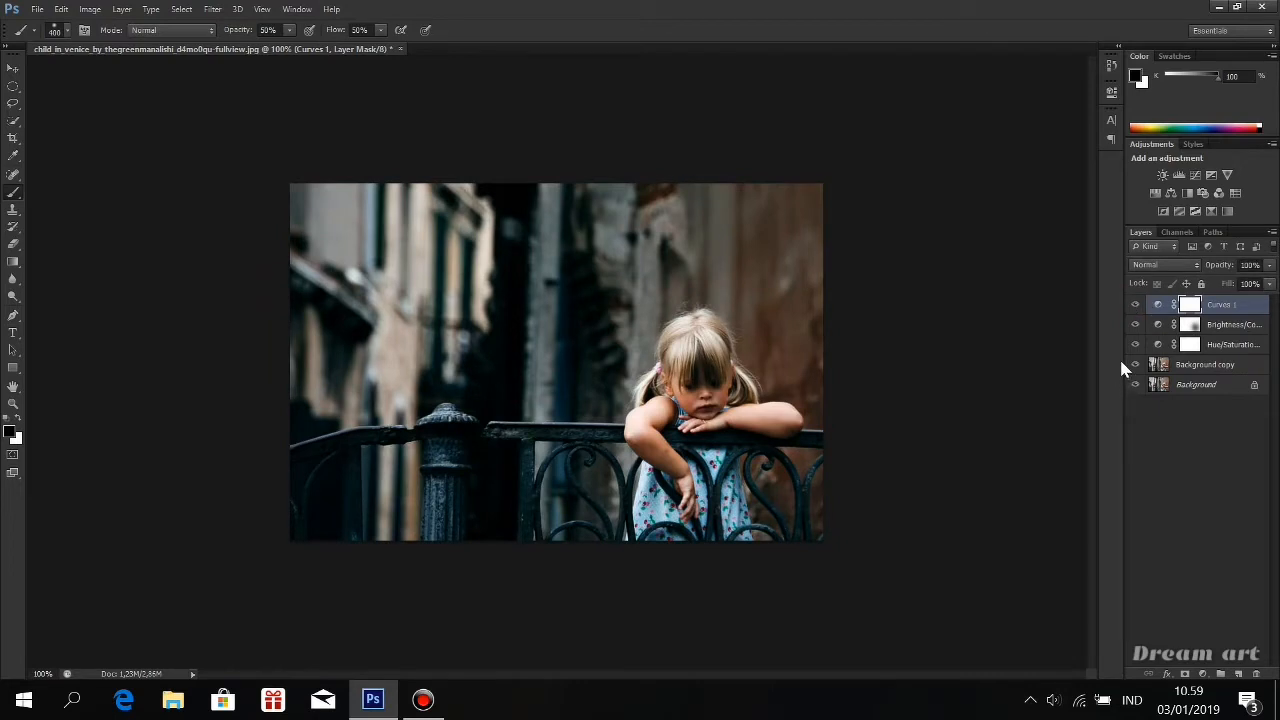
Step: Add a Color Balance adjustment layer with midtones Cyan-Red -11, Magenta-Green -6 and Yellow-Blue 24, and compare it hidden and shown
left_click(1203, 673)
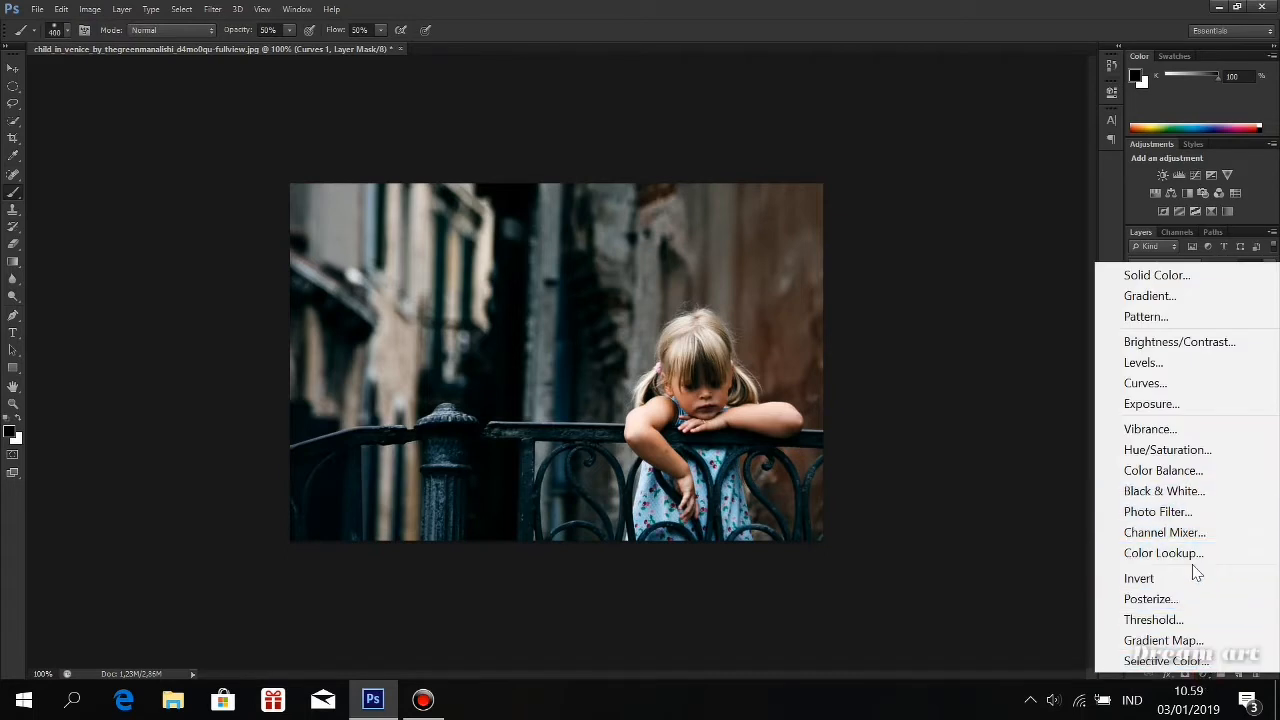
left_click(1184, 471)
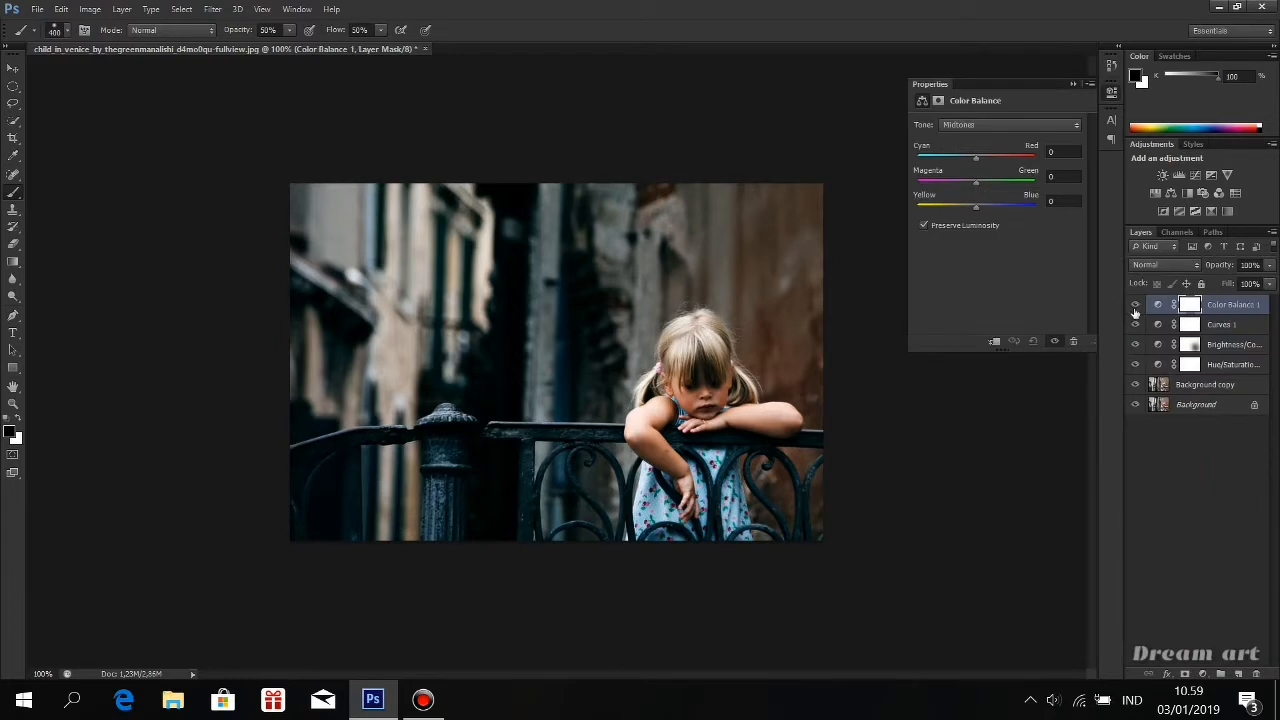
left_click(1058, 151)
type("-11")
key("Tab")
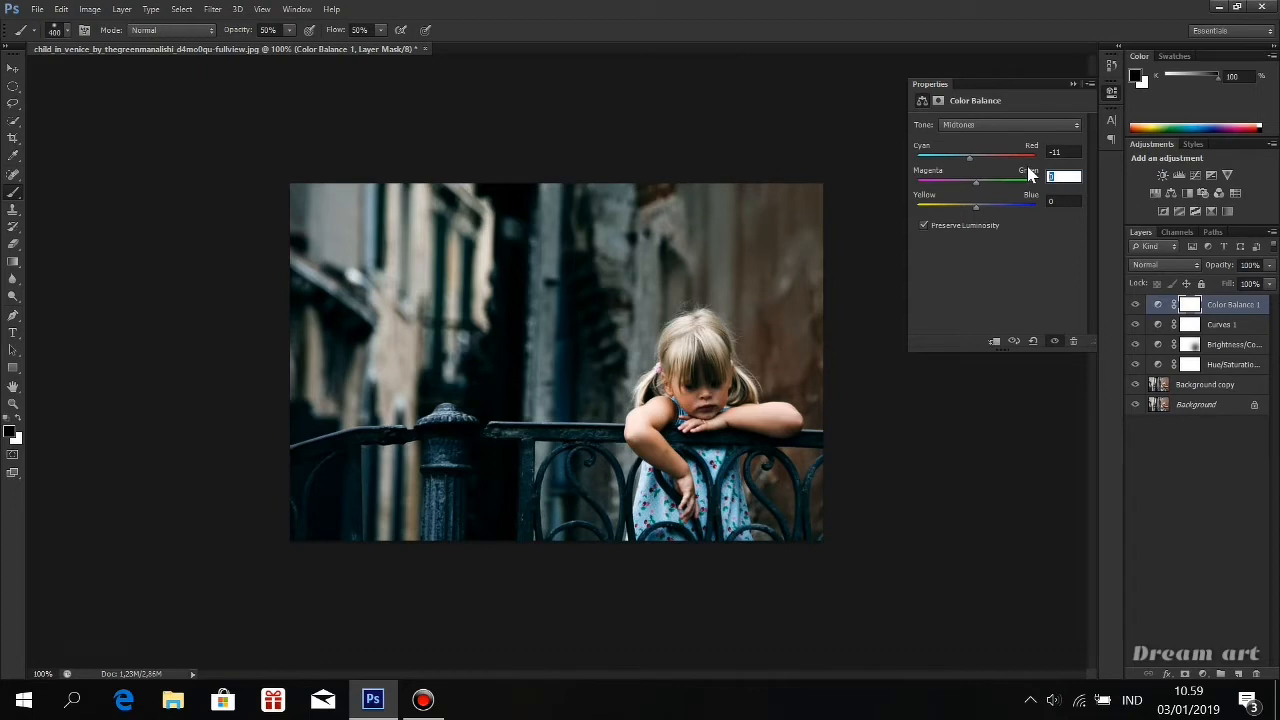
type("-6")
left_click(1058, 201)
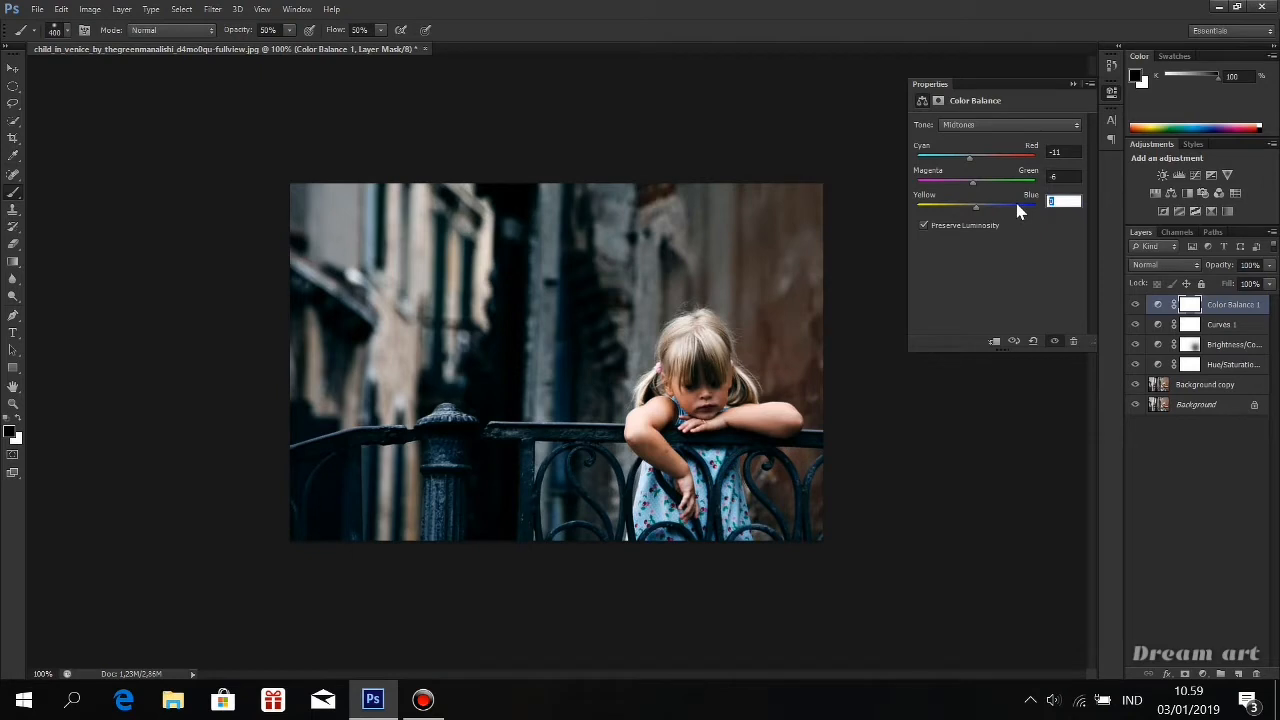
type("24")
left_click(1073, 86)
left_click(1138, 308)
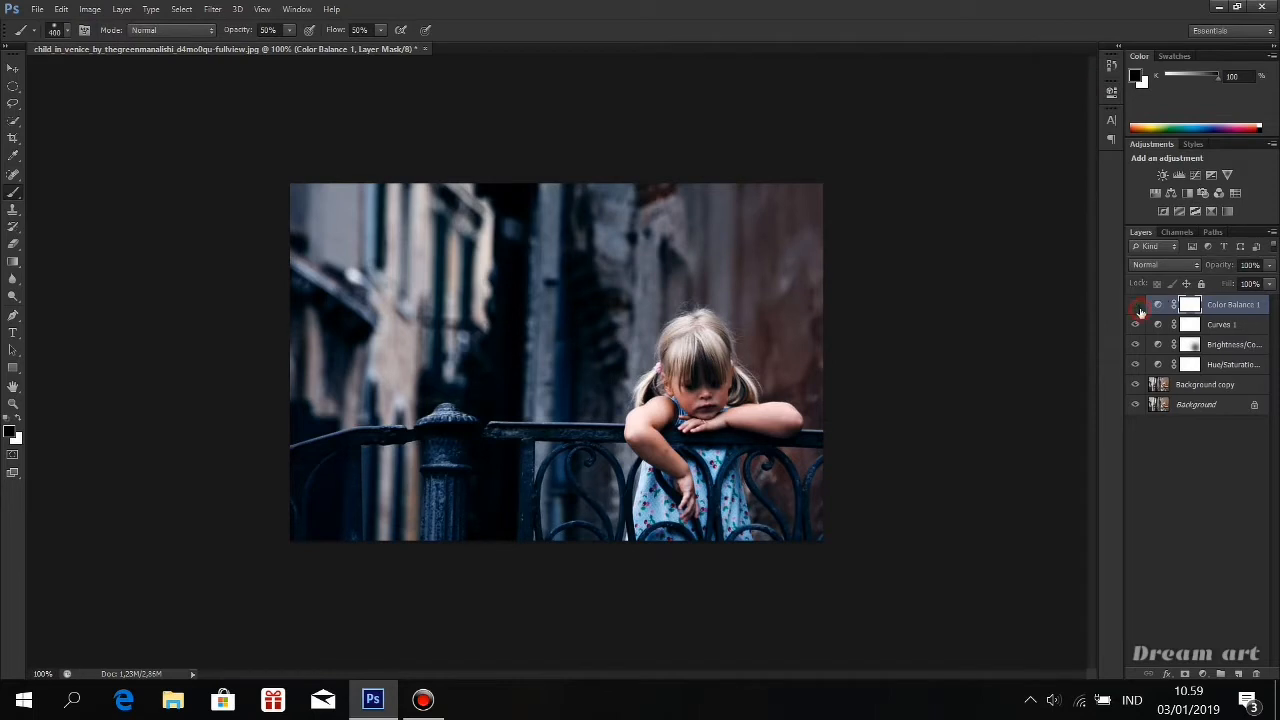
left_click(1137, 307)
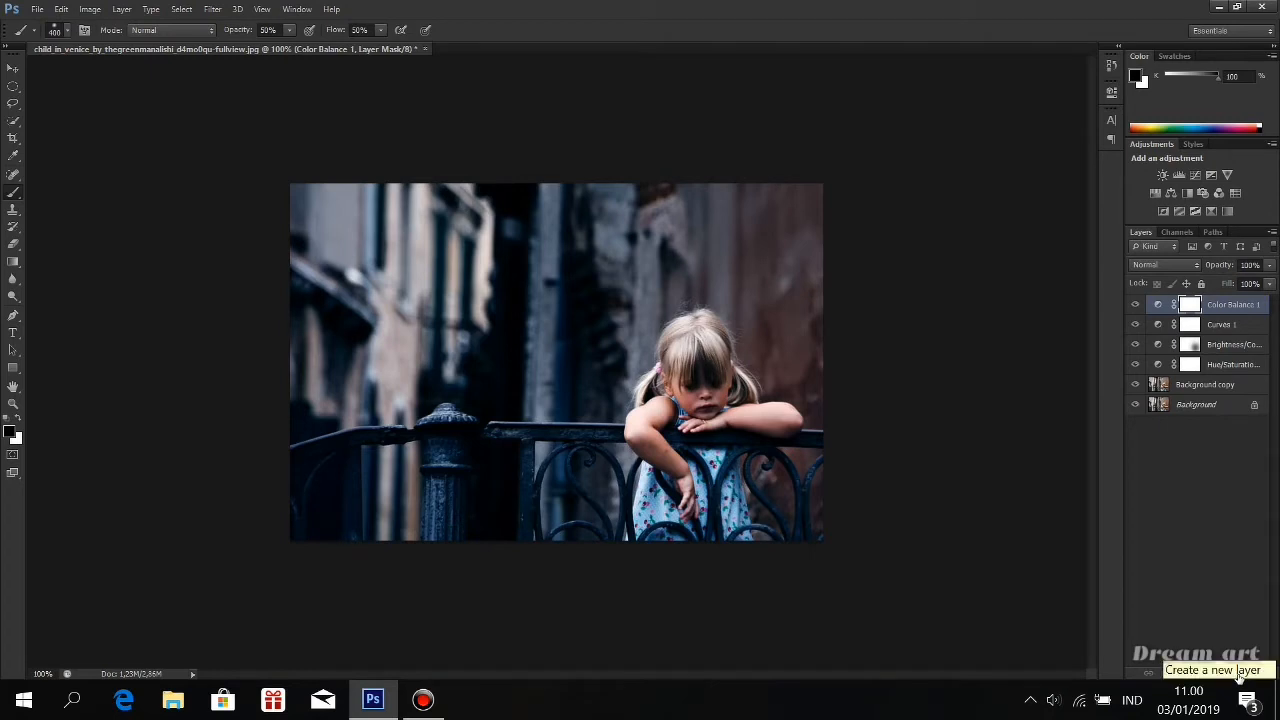
Step: Rename the Background copy layer as "lighting"
left_click(1181, 389)
double_click(1181, 389)
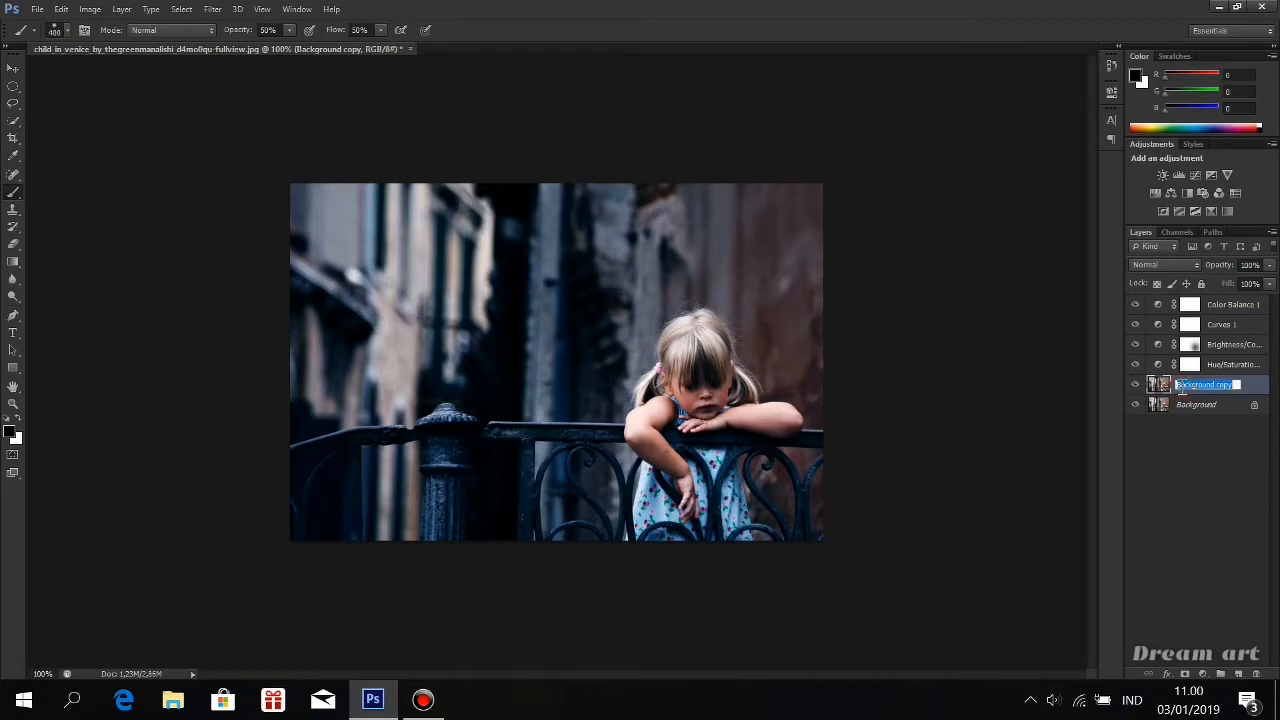
type("lighting")
key("Return")
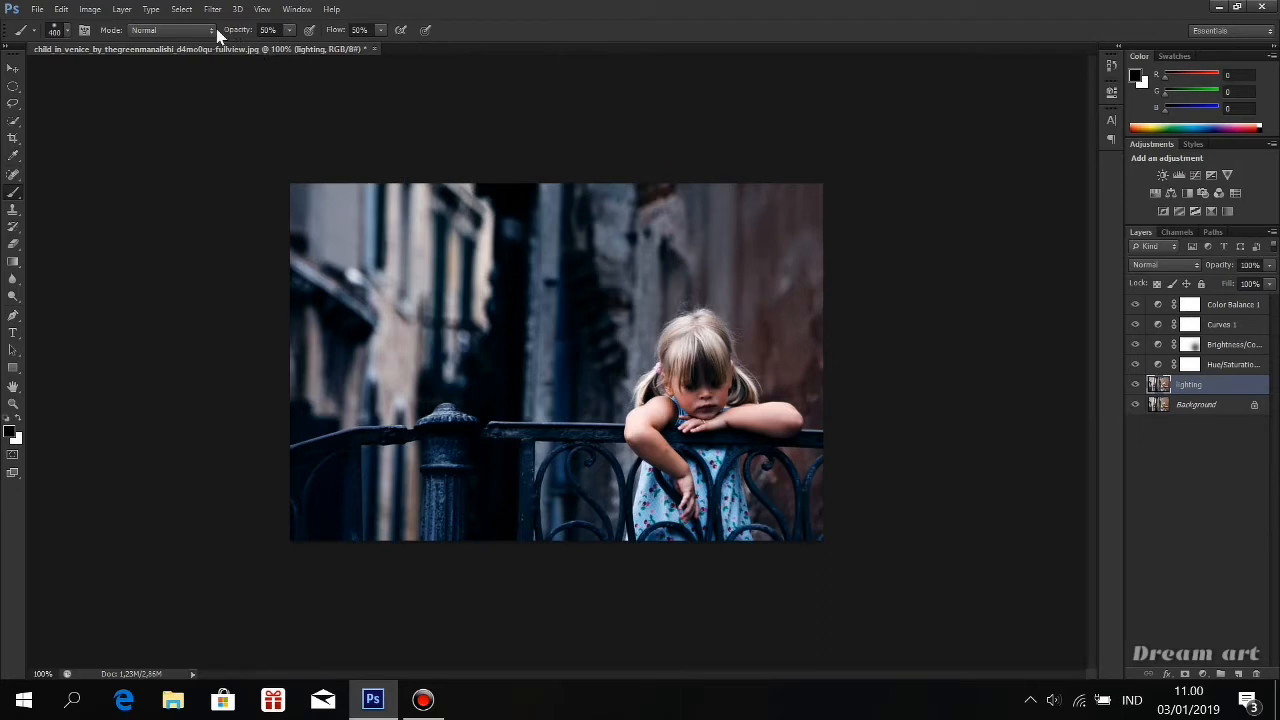
Step: Apply Lighting Effects to the lighting layer with a white spot light at intensity 25 and hotspot 79, brightening the buildings on the left
left_click(13, 68)
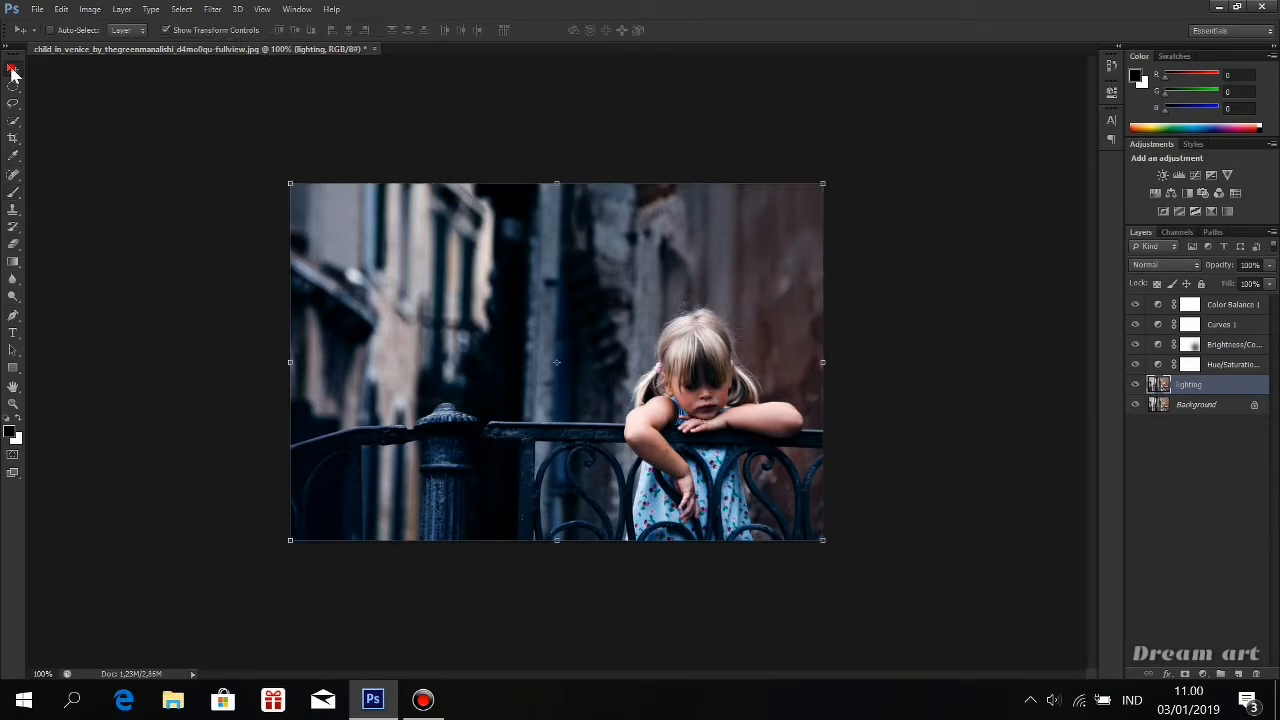
left_click(212, 9)
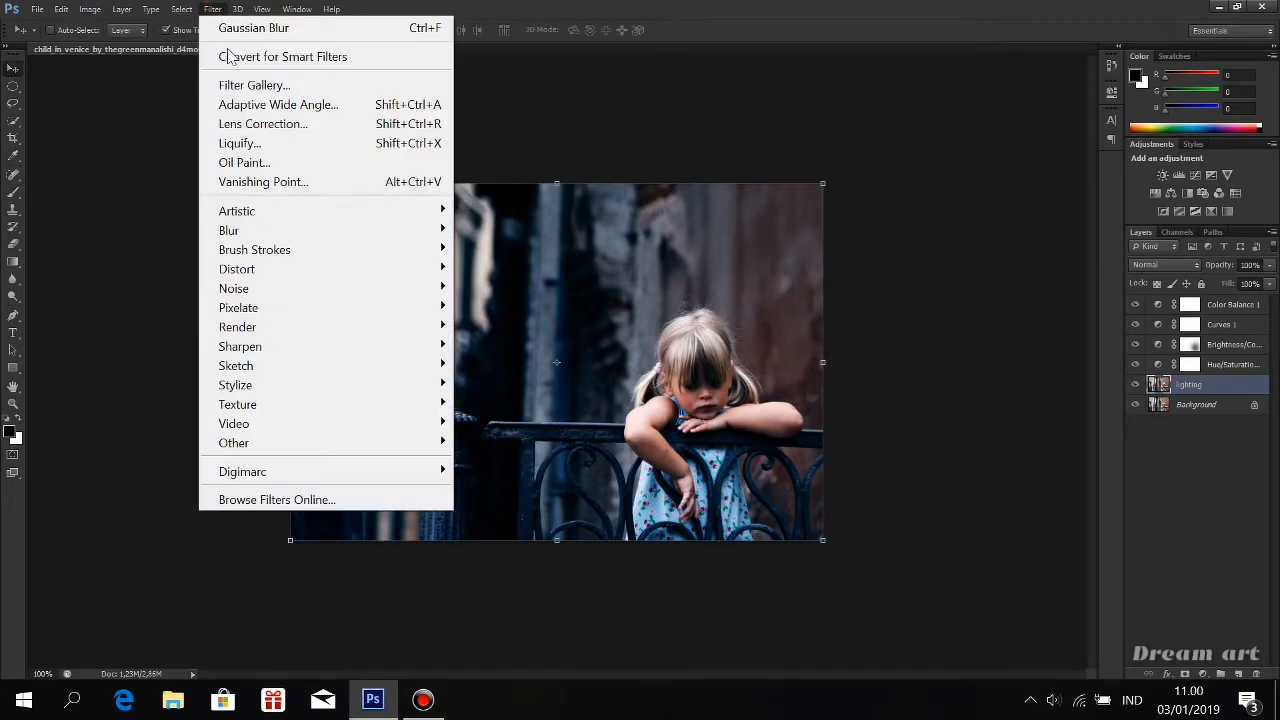
mouse_move(246, 330)
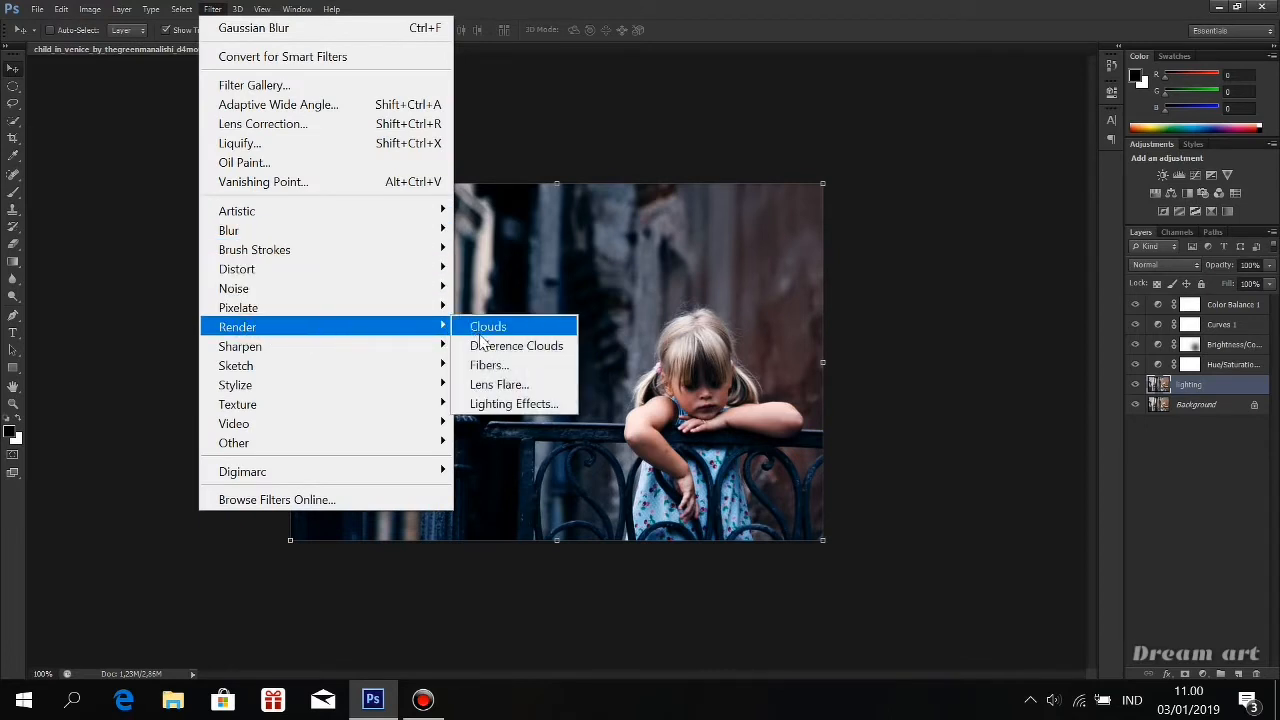
left_click(503, 404)
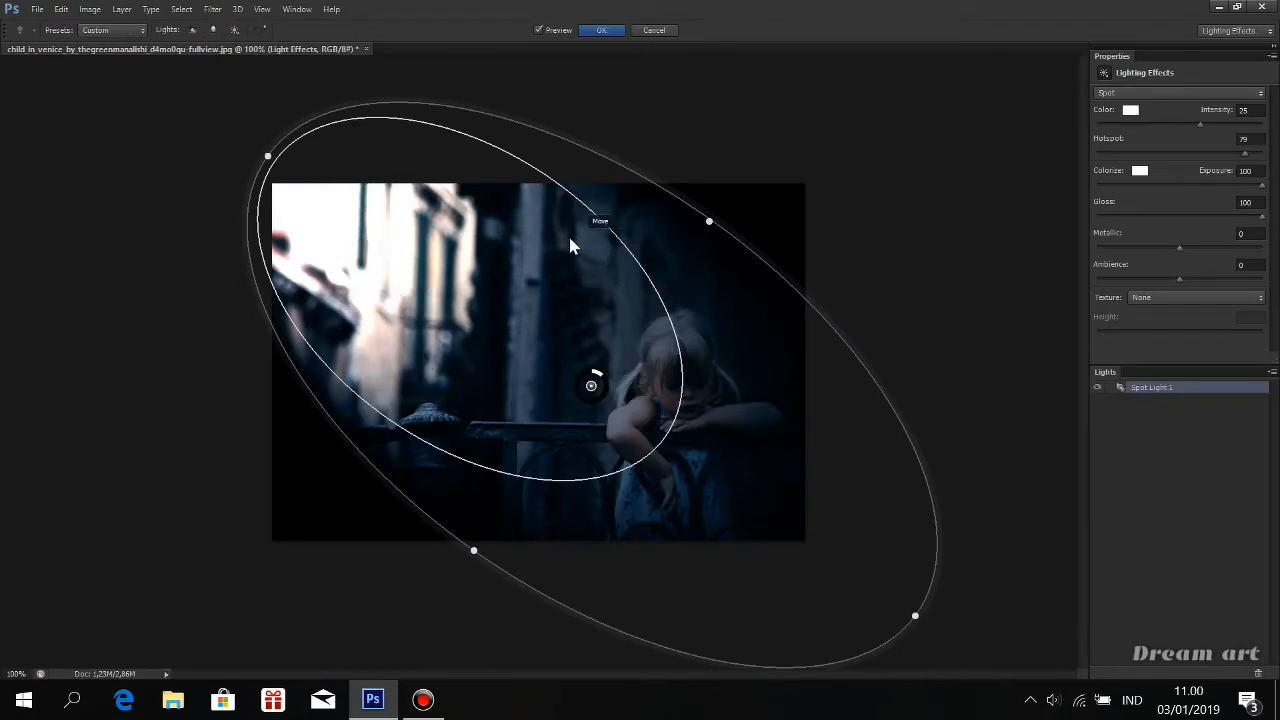
left_click(601, 30)
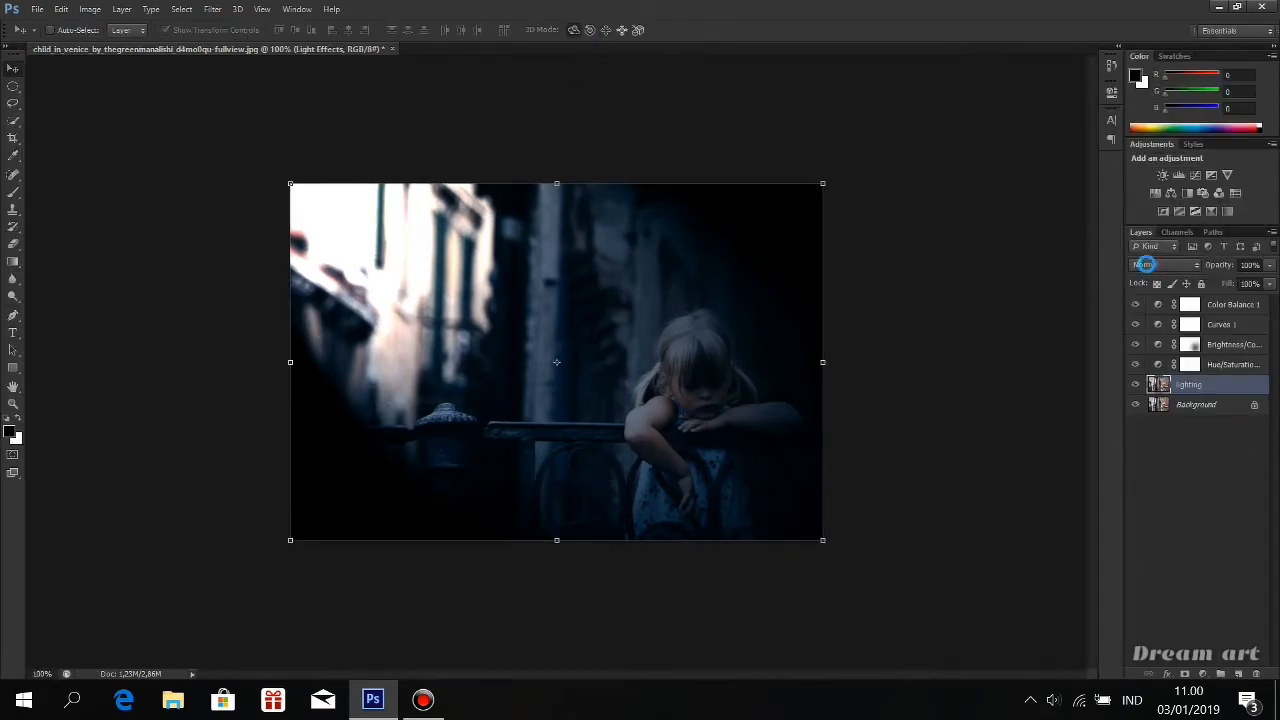
Step: Set the lighting layer's blend mode to Screen and move it above the Color Balance layer, comparing it hidden and shown
left_click(1147, 268)
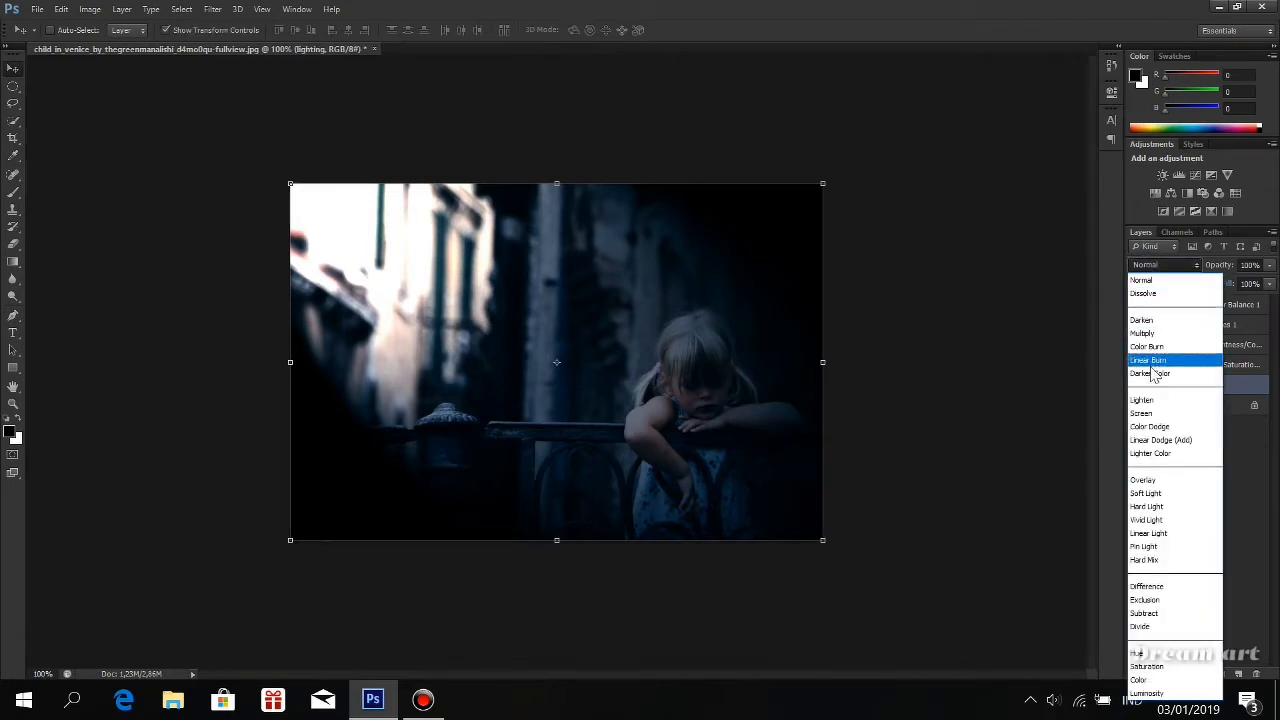
left_click(1147, 413)
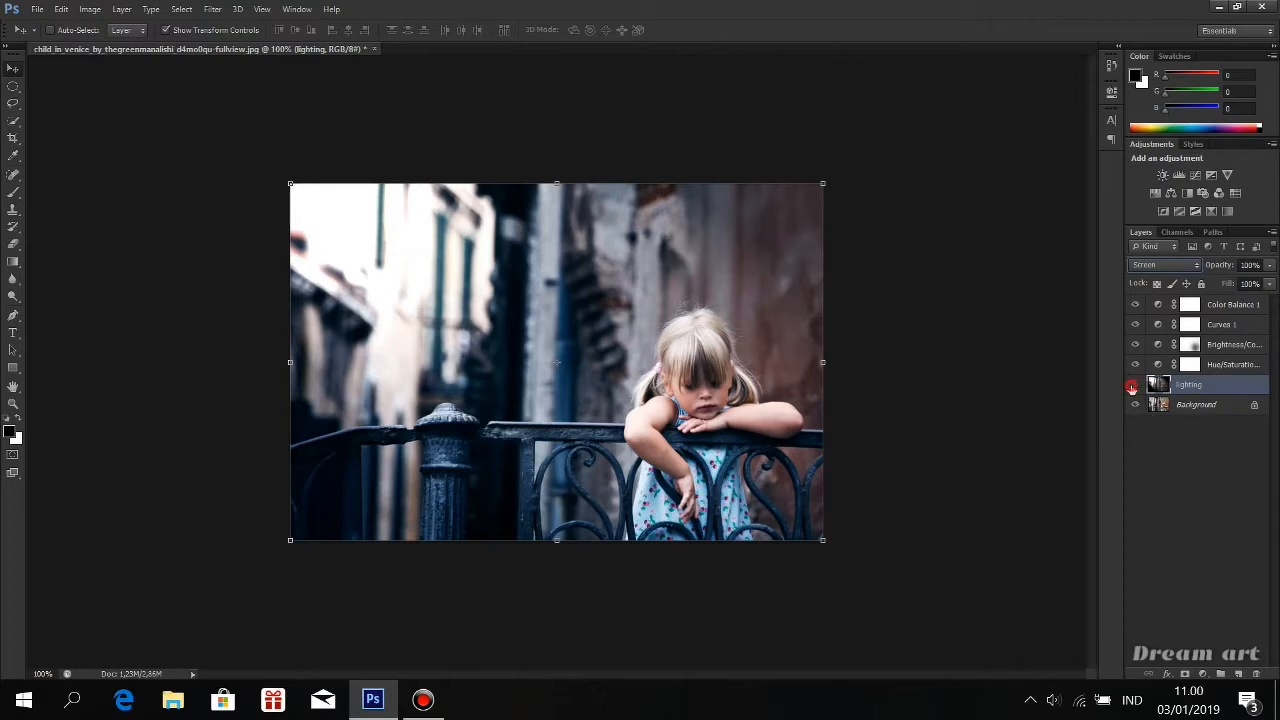
left_click(1133, 385)
left_click(1133, 385)
left_click_drag(1190, 387, 1218, 306)
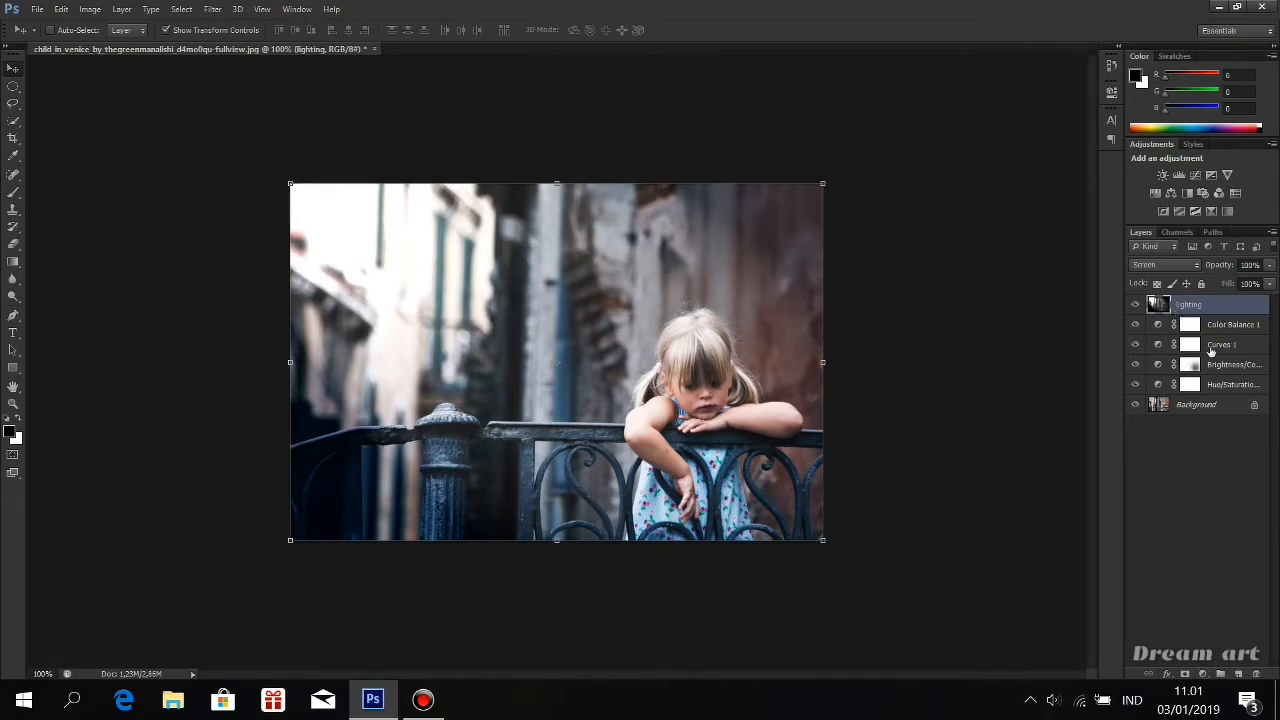
Step: Add a new layer above the lighting layer and fill it with black (000000) at 100% opacity
left_click(1239, 675)
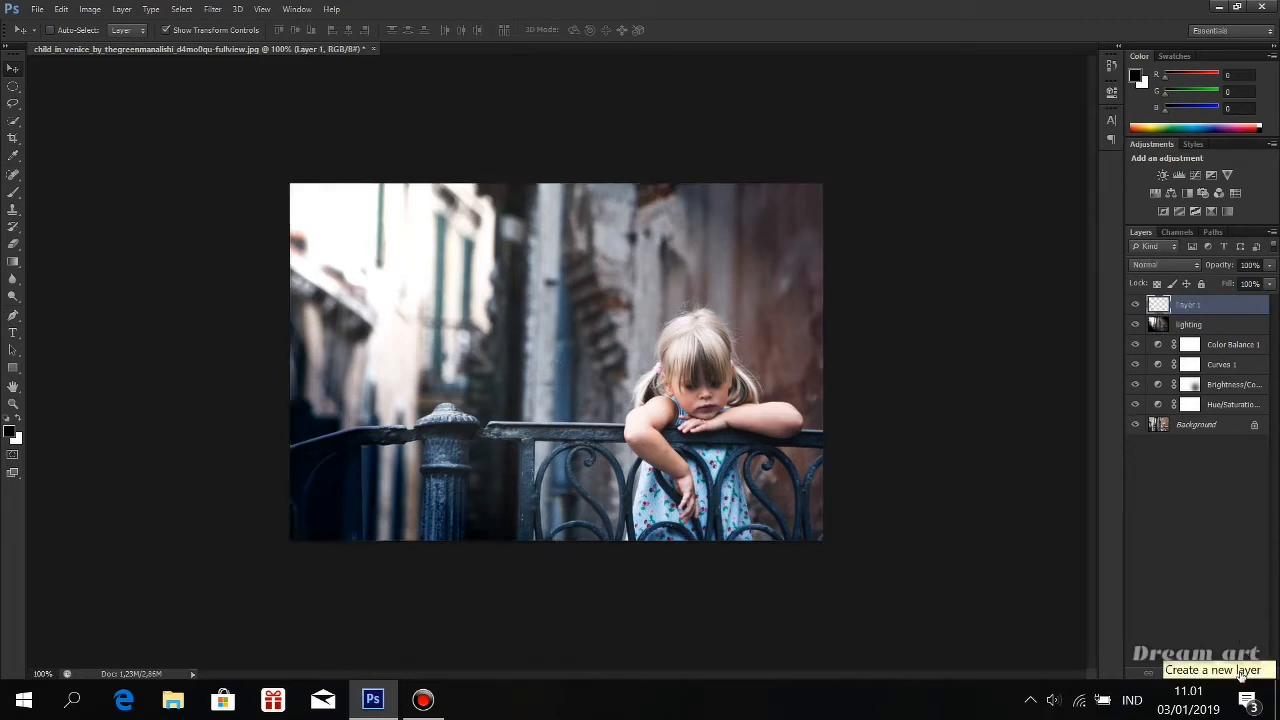
key("shift+F5")
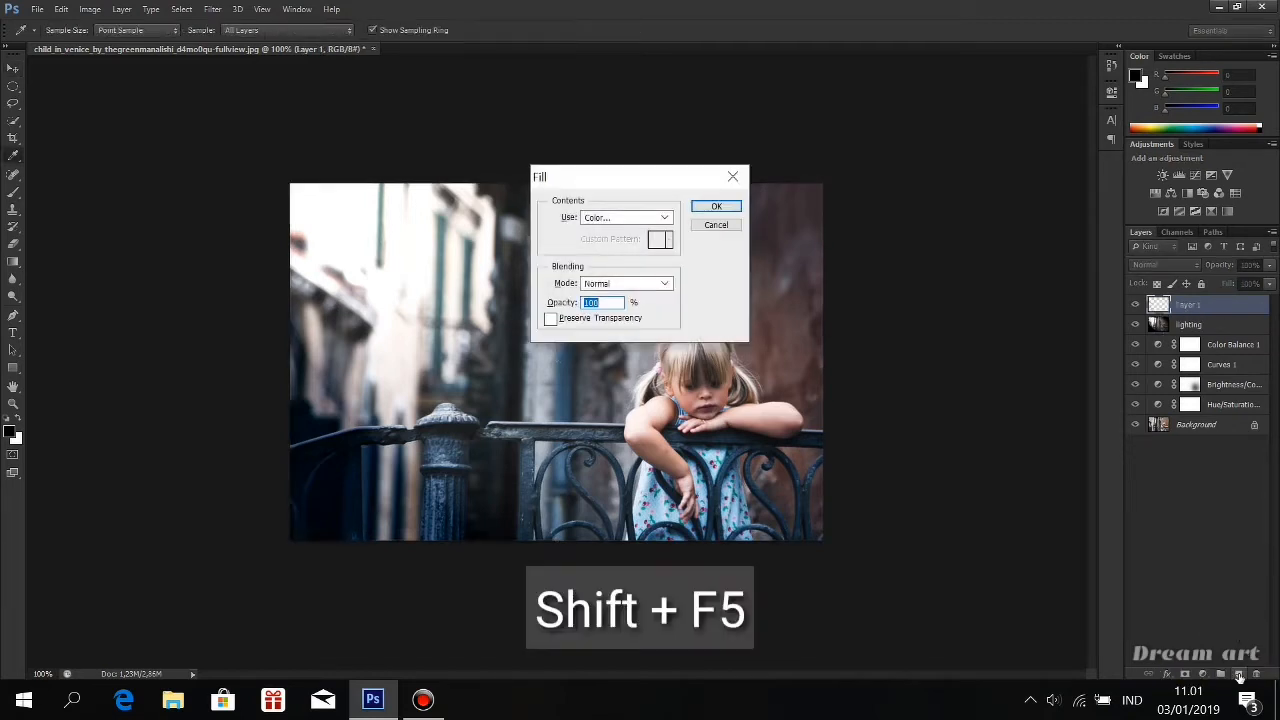
left_click(615, 216)
left_click(617, 258)
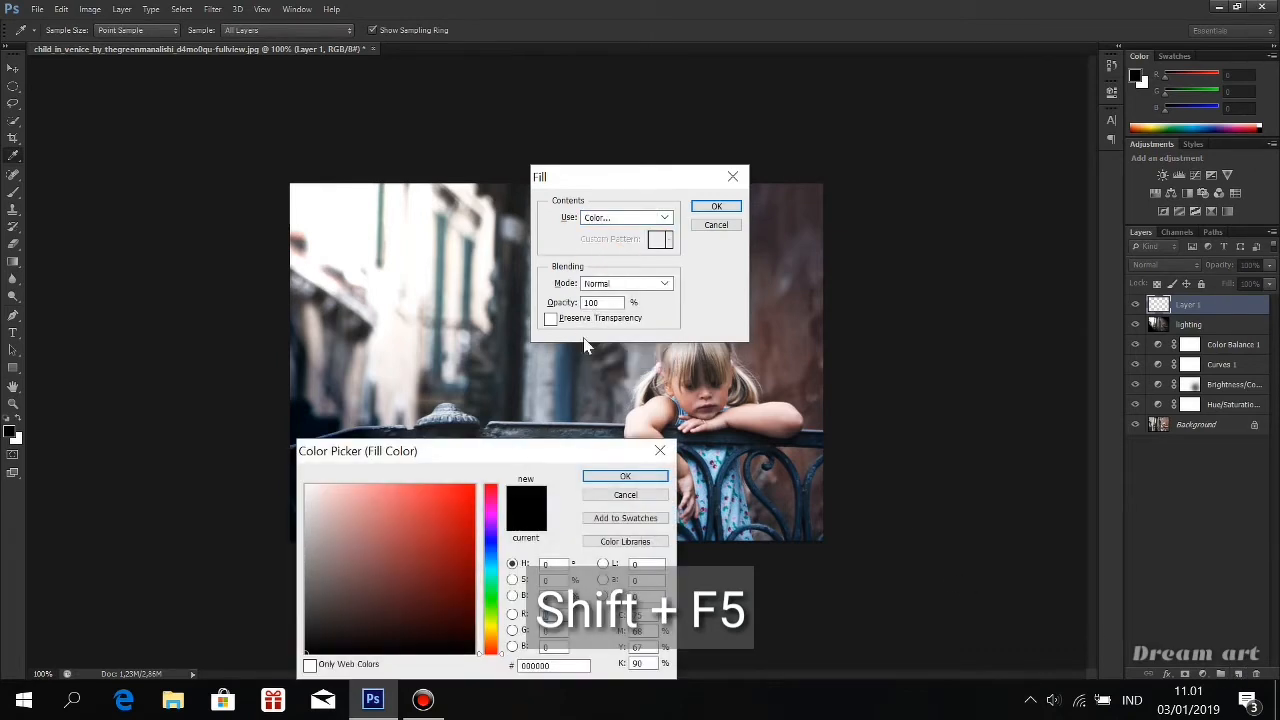
left_click(596, 476)
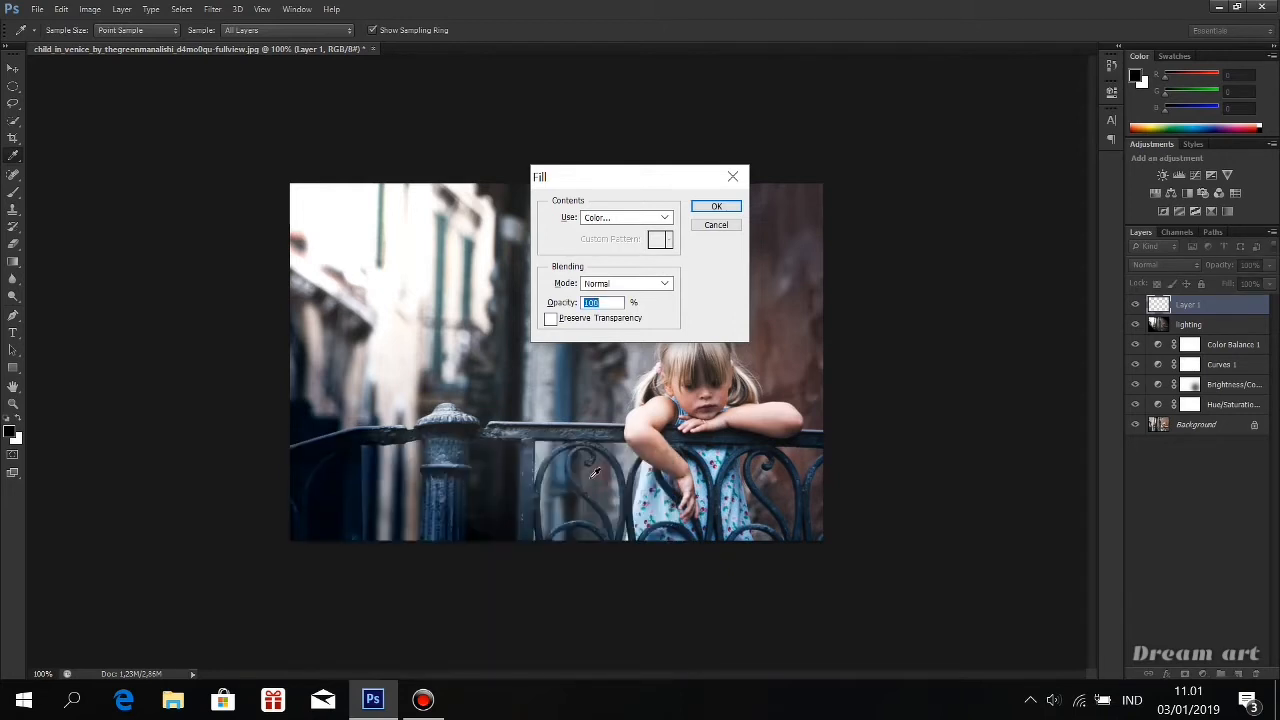
left_click(716, 207)
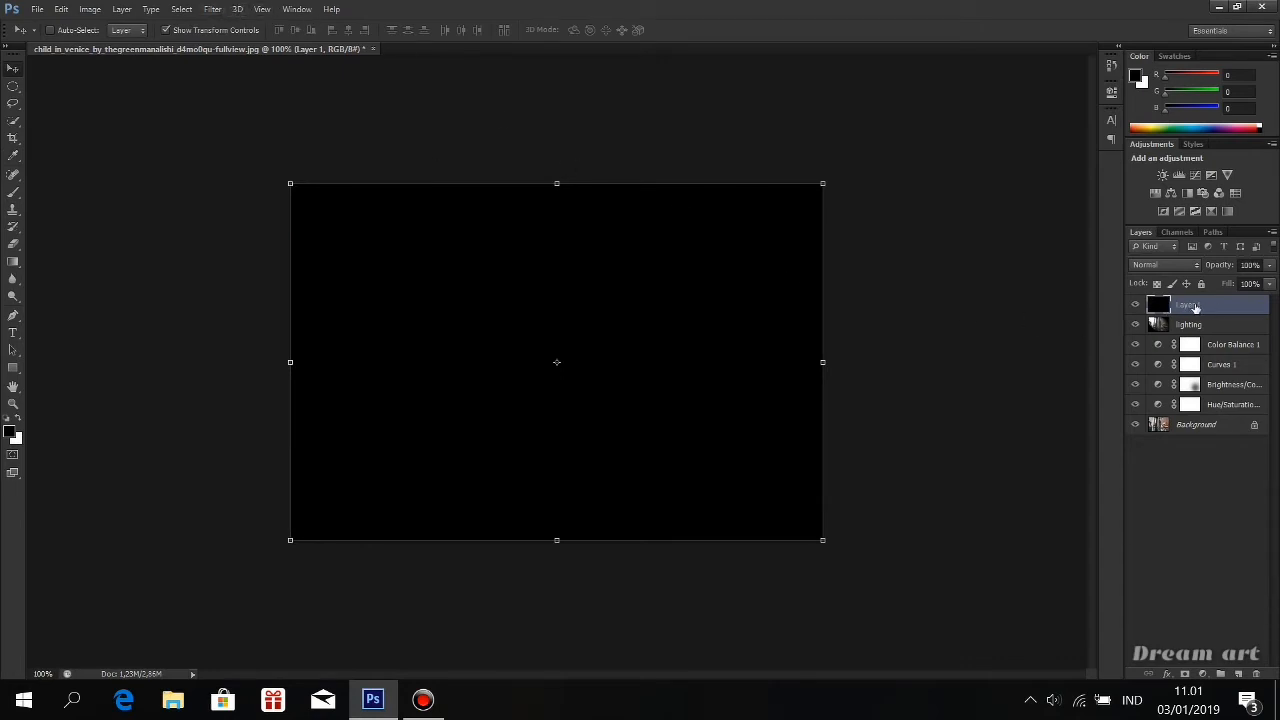
Step: Rename the black-filled layer as "lighting effect"
double_click(1190, 304)
key("BackSpace")
type("lighting effect")
key("Return")
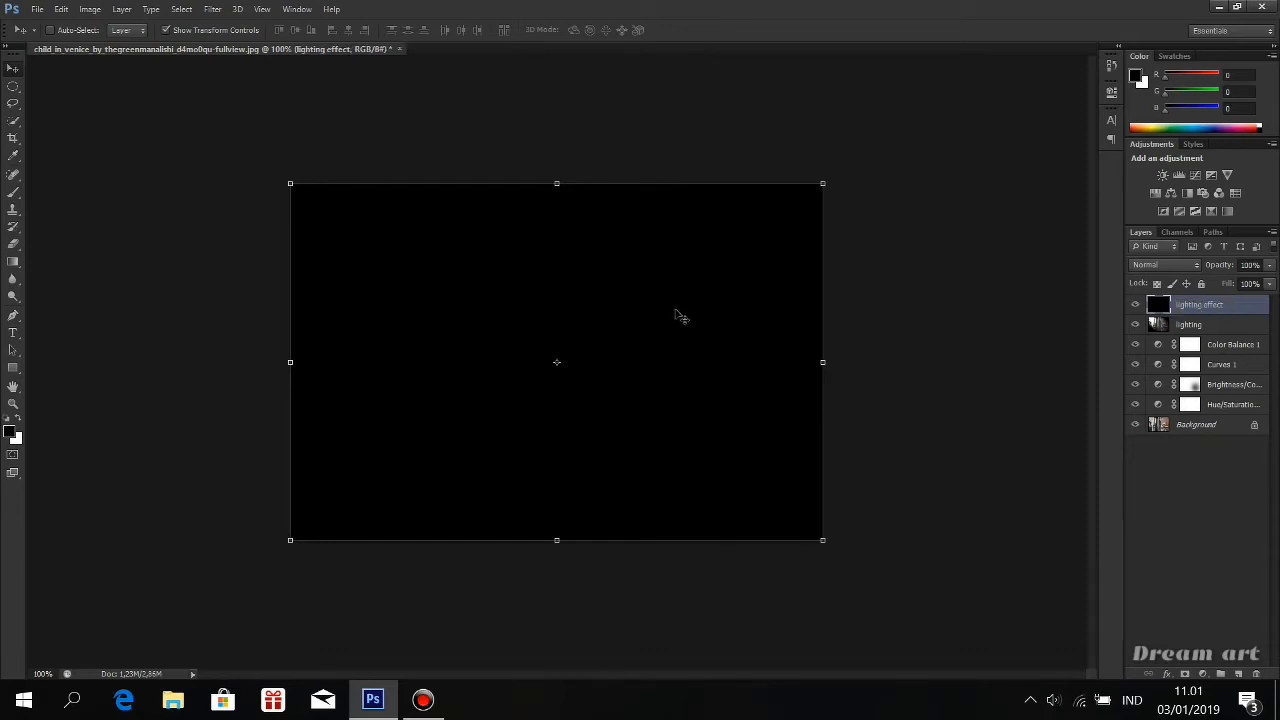
Step: Add 100% monochromatic noise with Gaussian distribution to the lighting effect layer
left_click(214, 10)
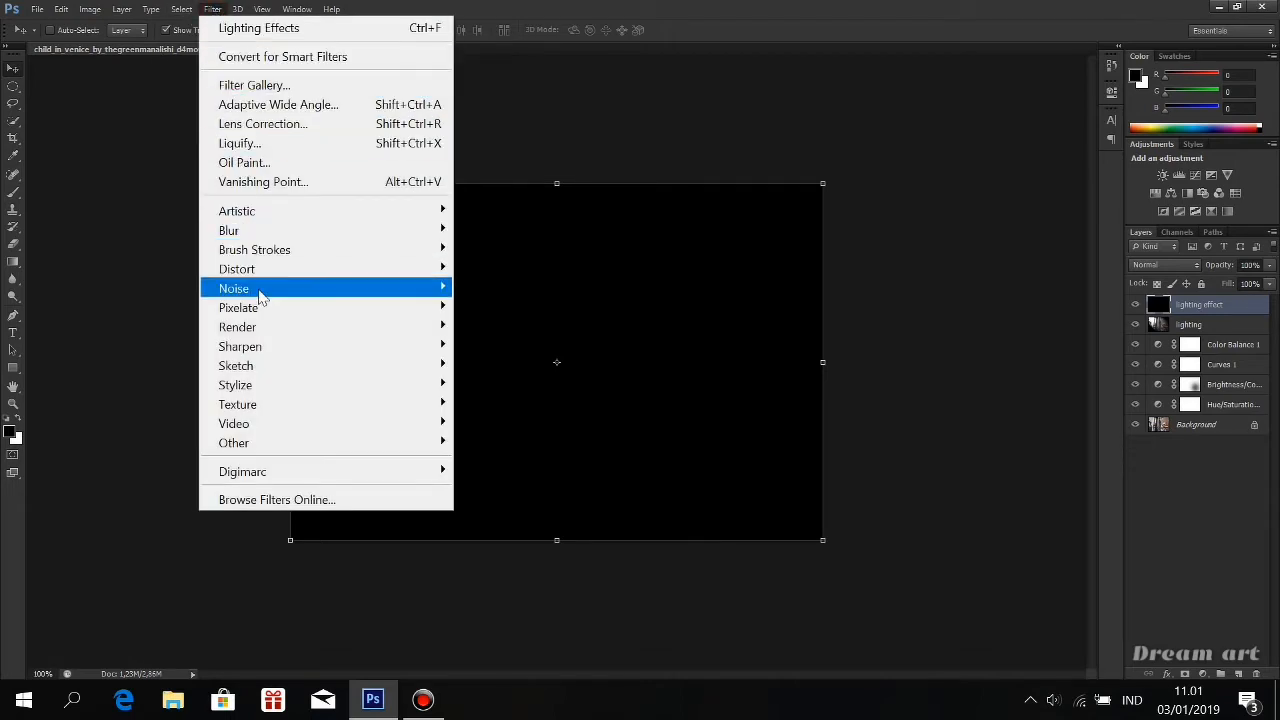
mouse_move(260, 292)
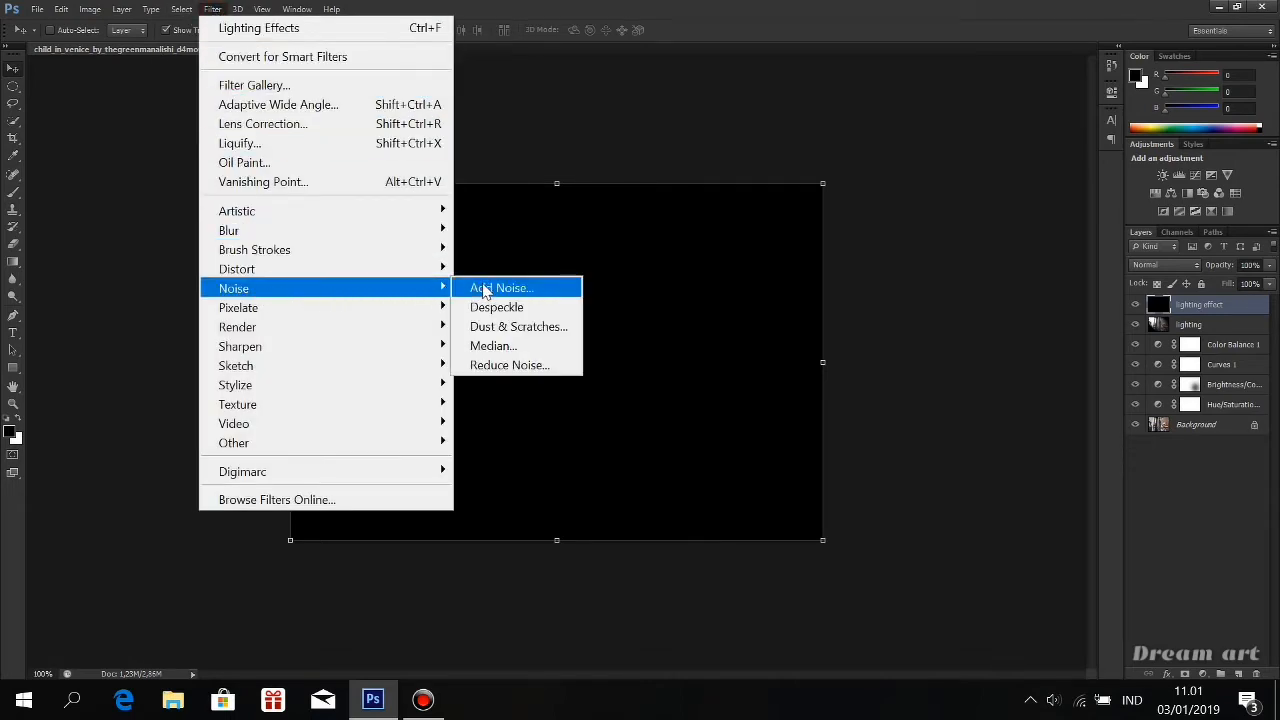
left_click(486, 287)
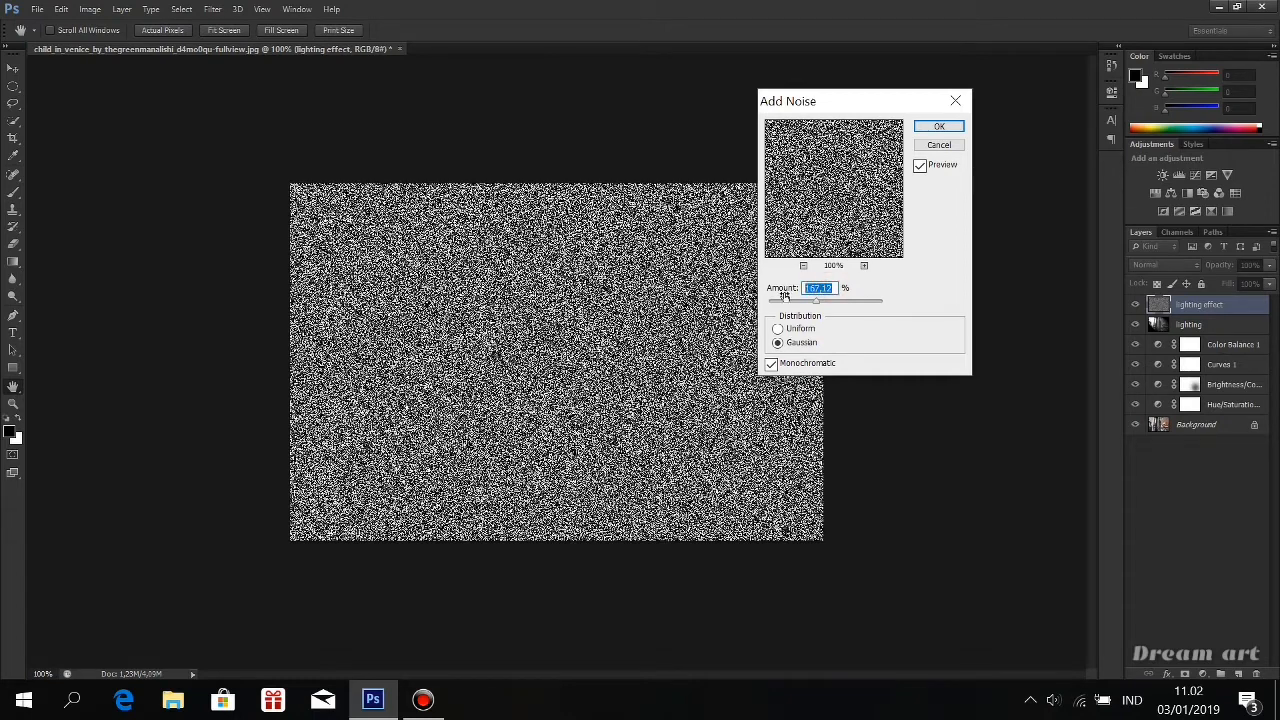
type("100")
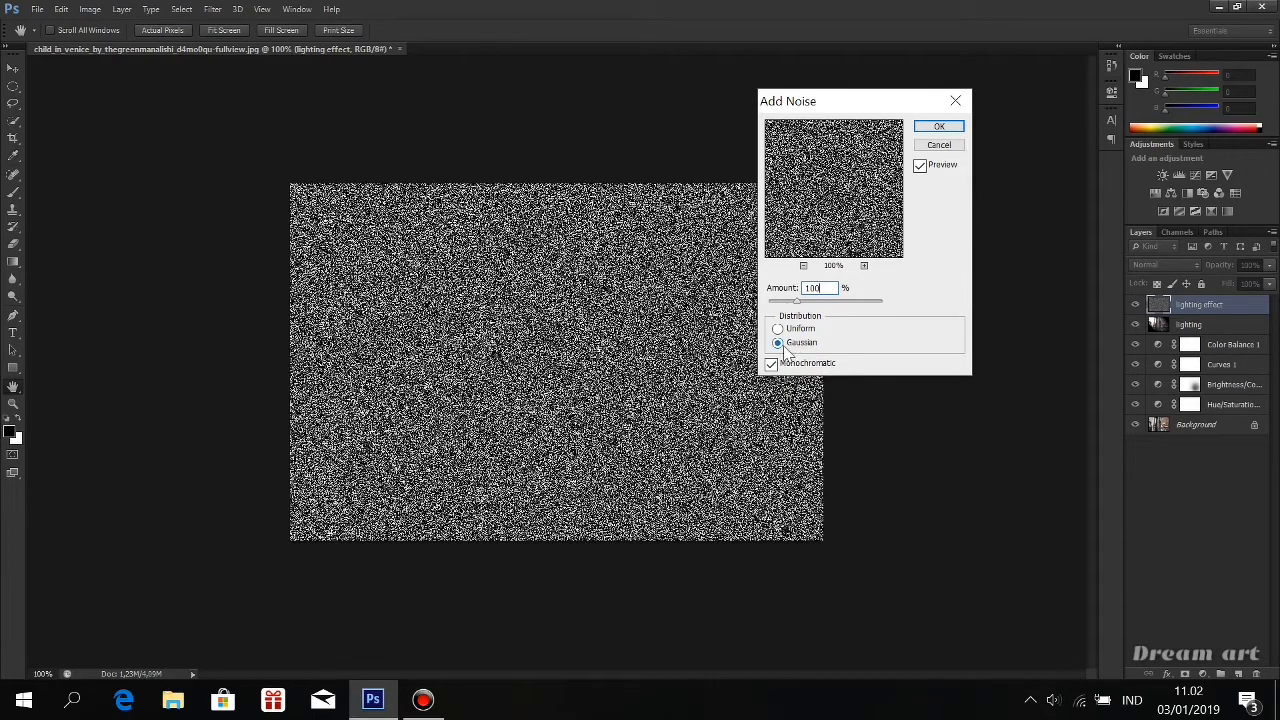
left_click(935, 130)
key("v")
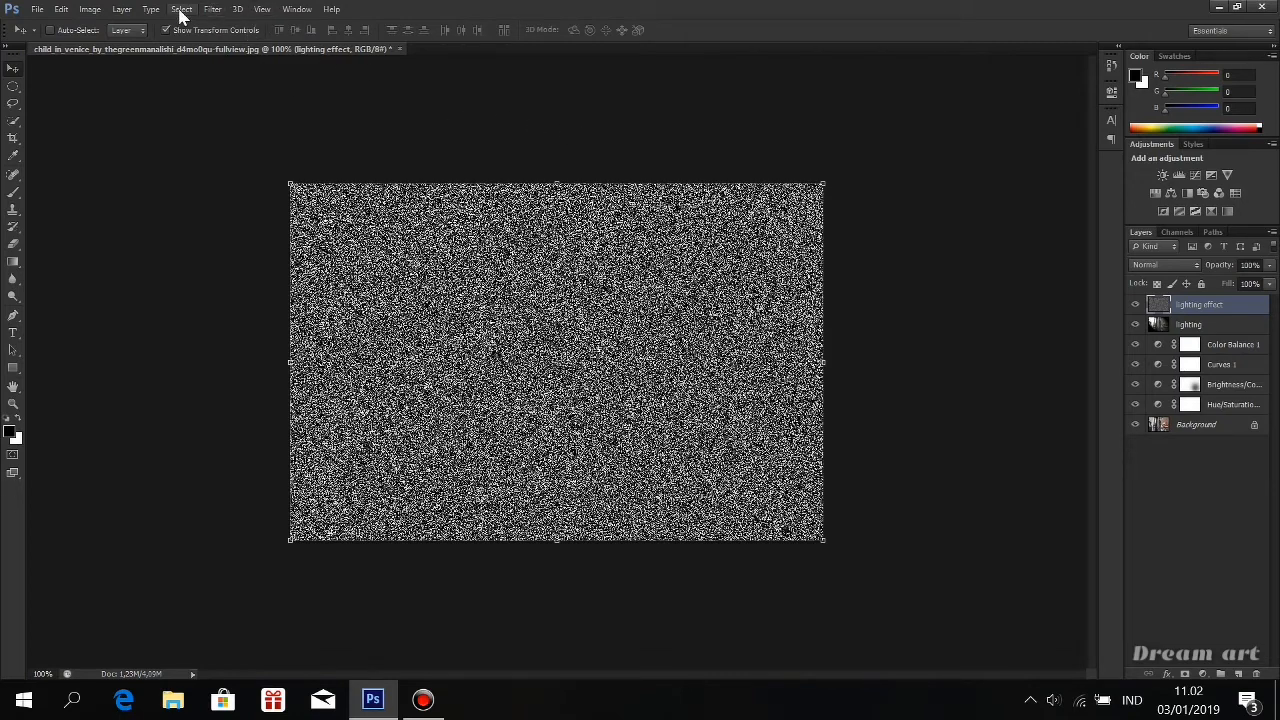
Step: Boost the noise contrast with a Curves adjustment, moving the RGB black point to input 27 and the white point to input 93
left_click(212, 10)
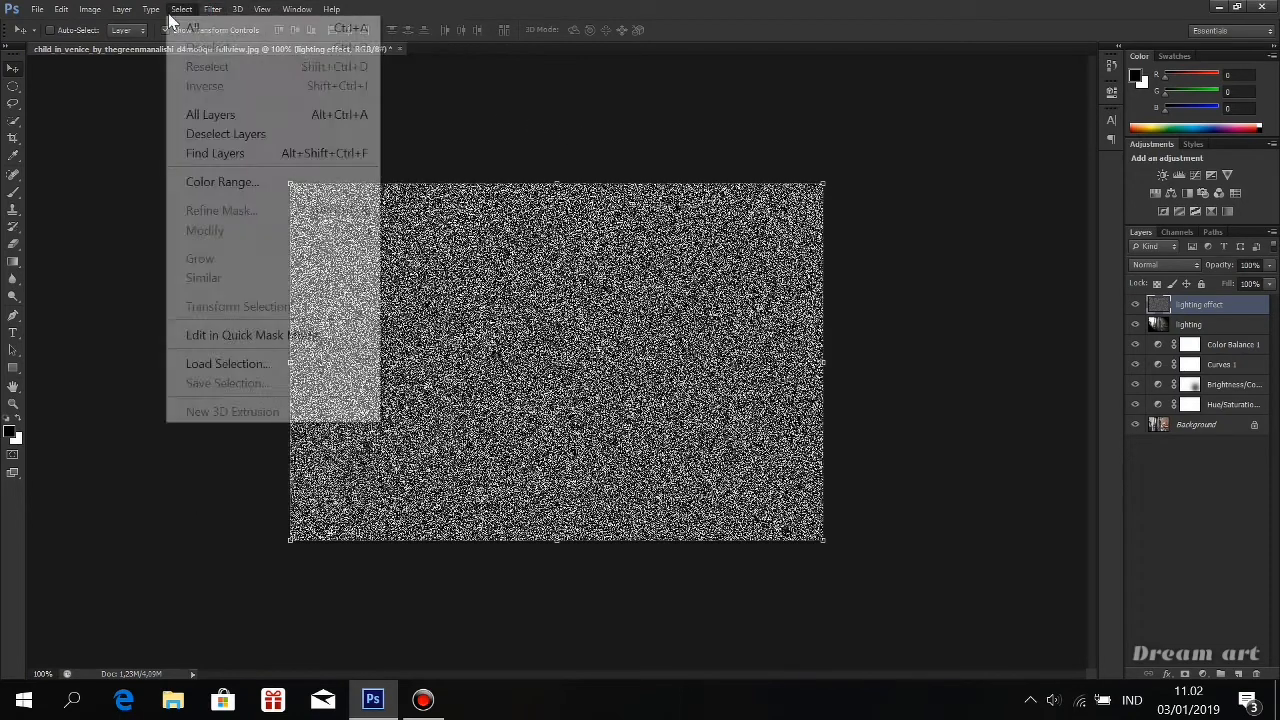
left_click(100, 12)
left_click(100, 12)
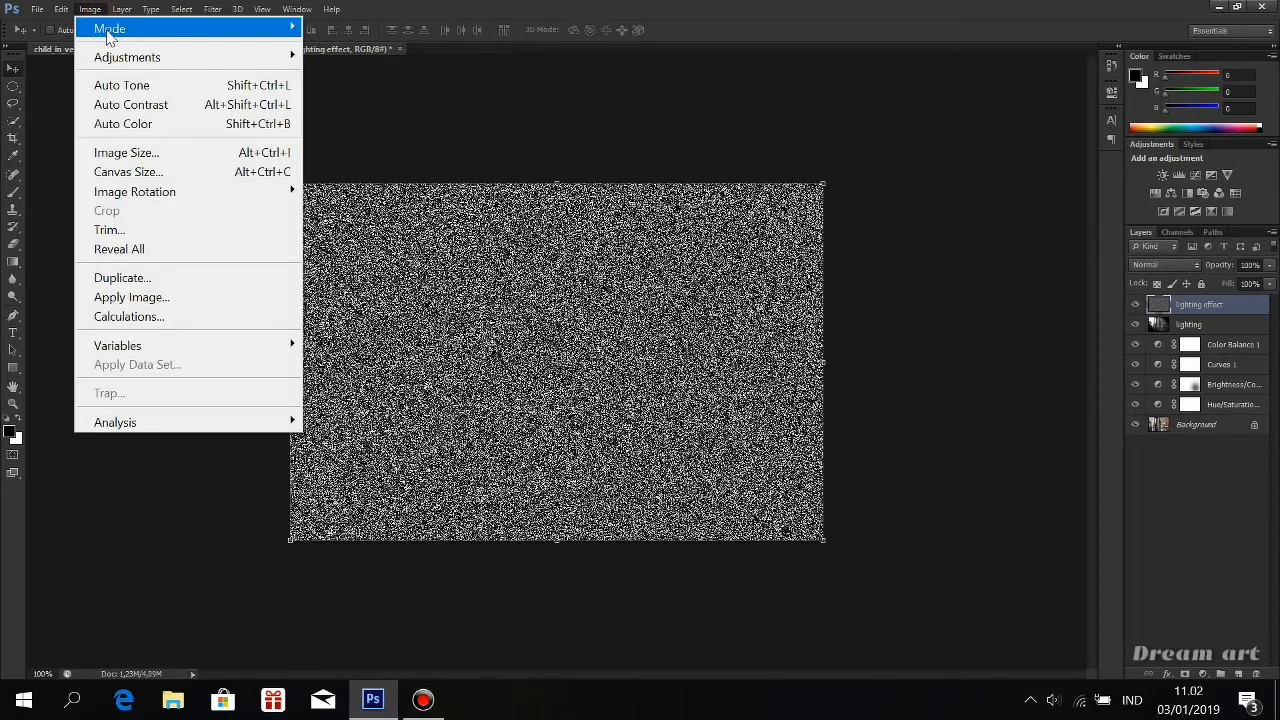
mouse_move(191, 57)
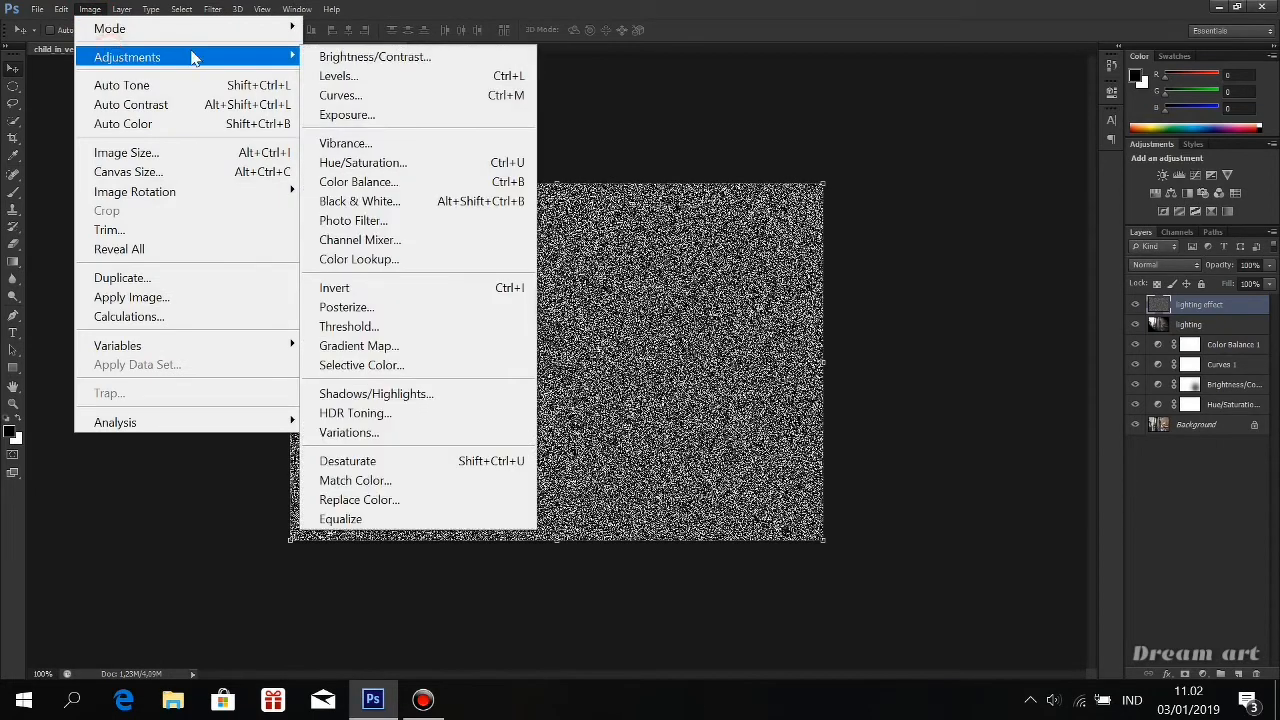
left_click(343, 94)
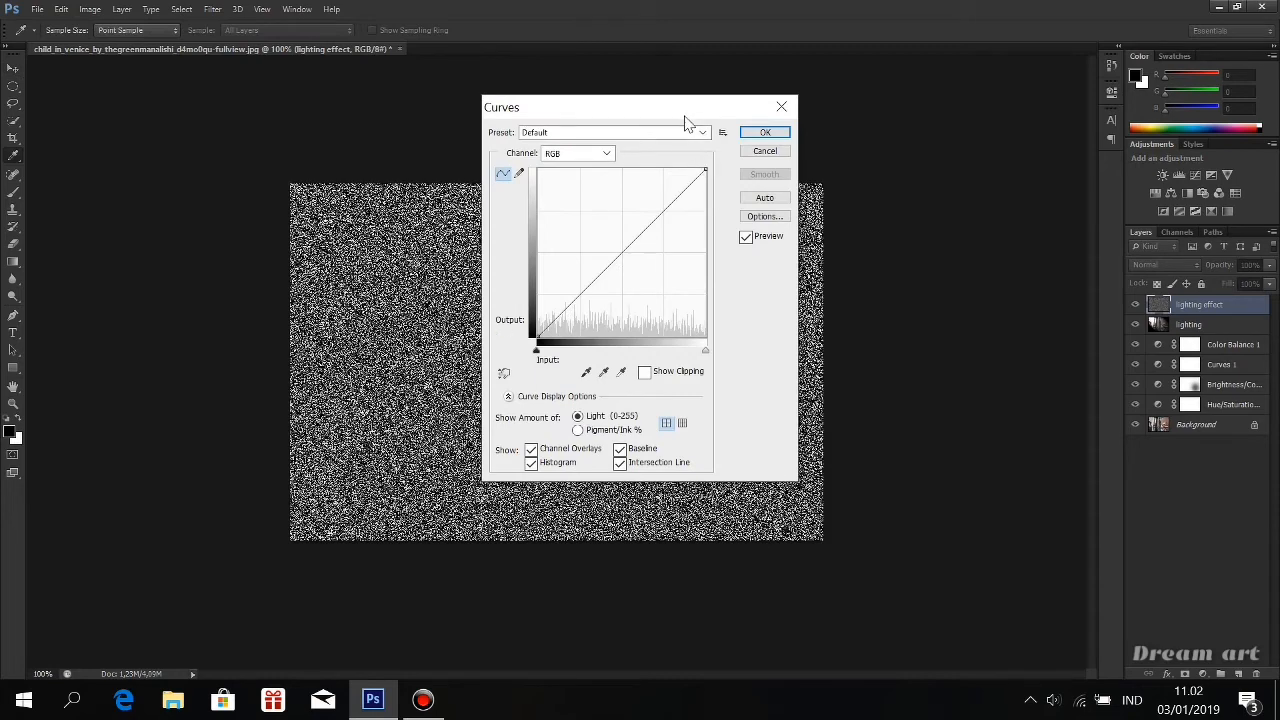
left_click_drag(686, 108, 1023, 187)
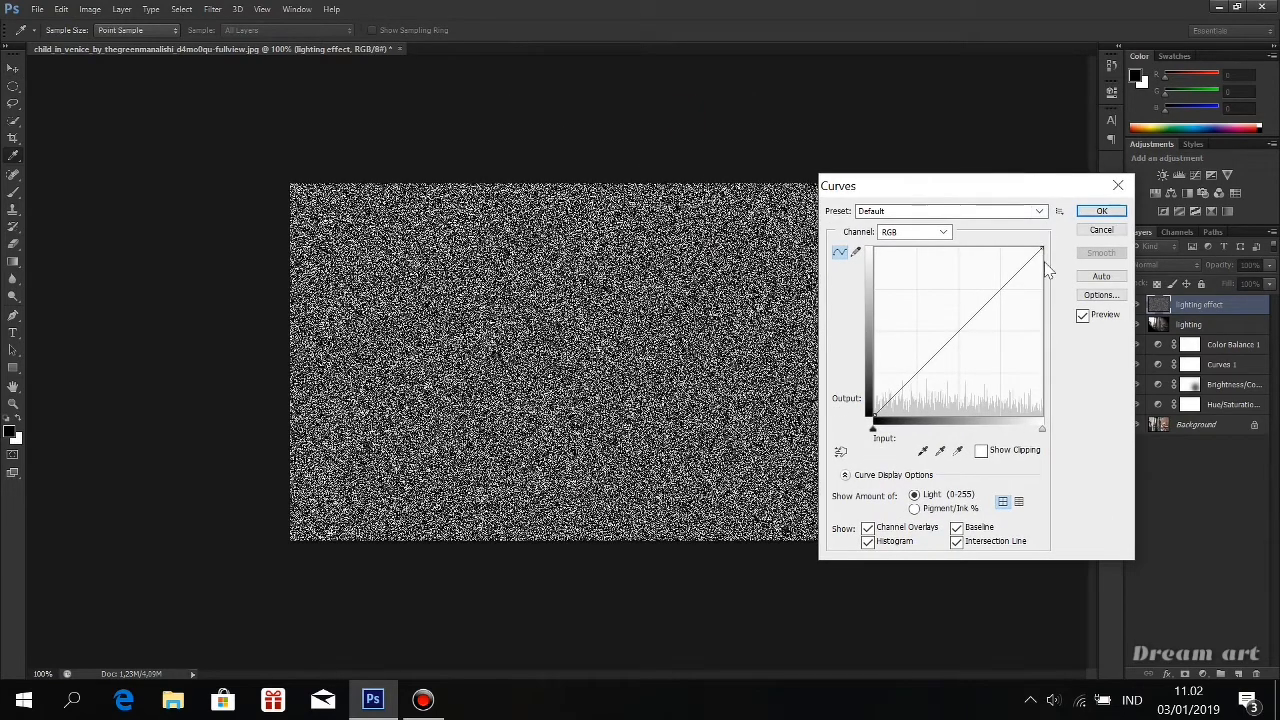
left_click_drag(1043, 247, 906, 252)
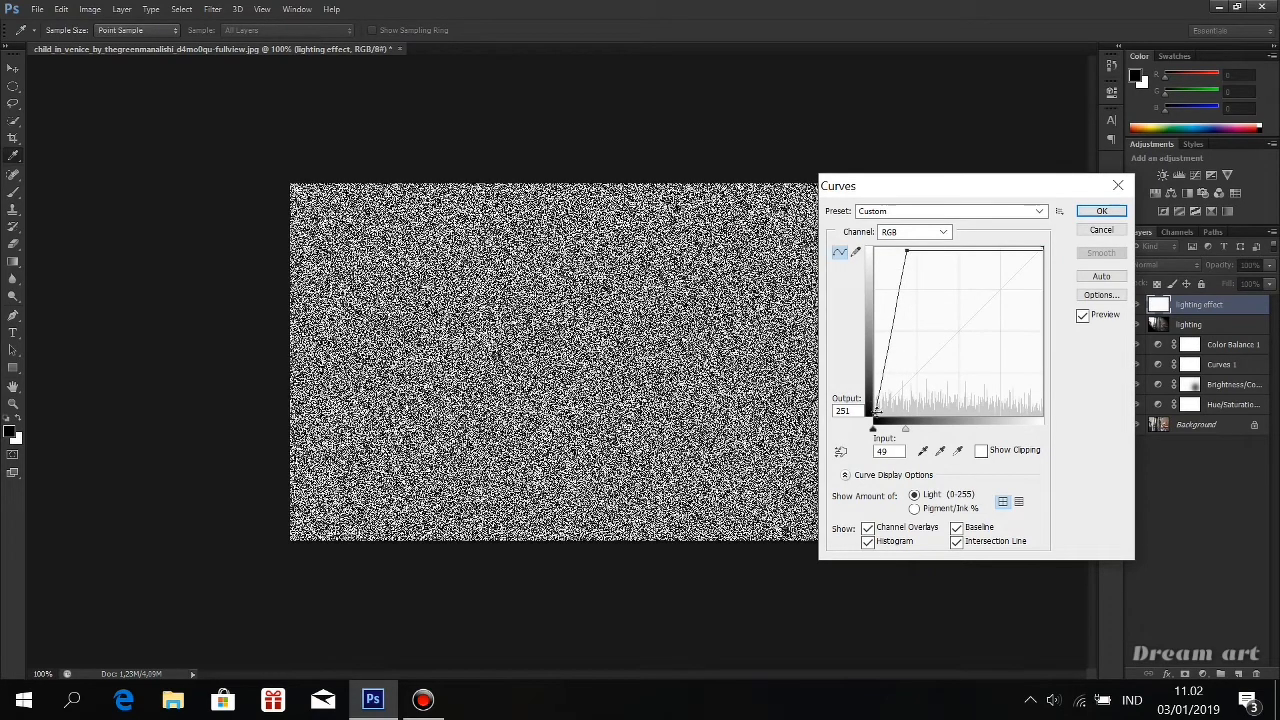
left_click_drag(876, 408, 897, 425)
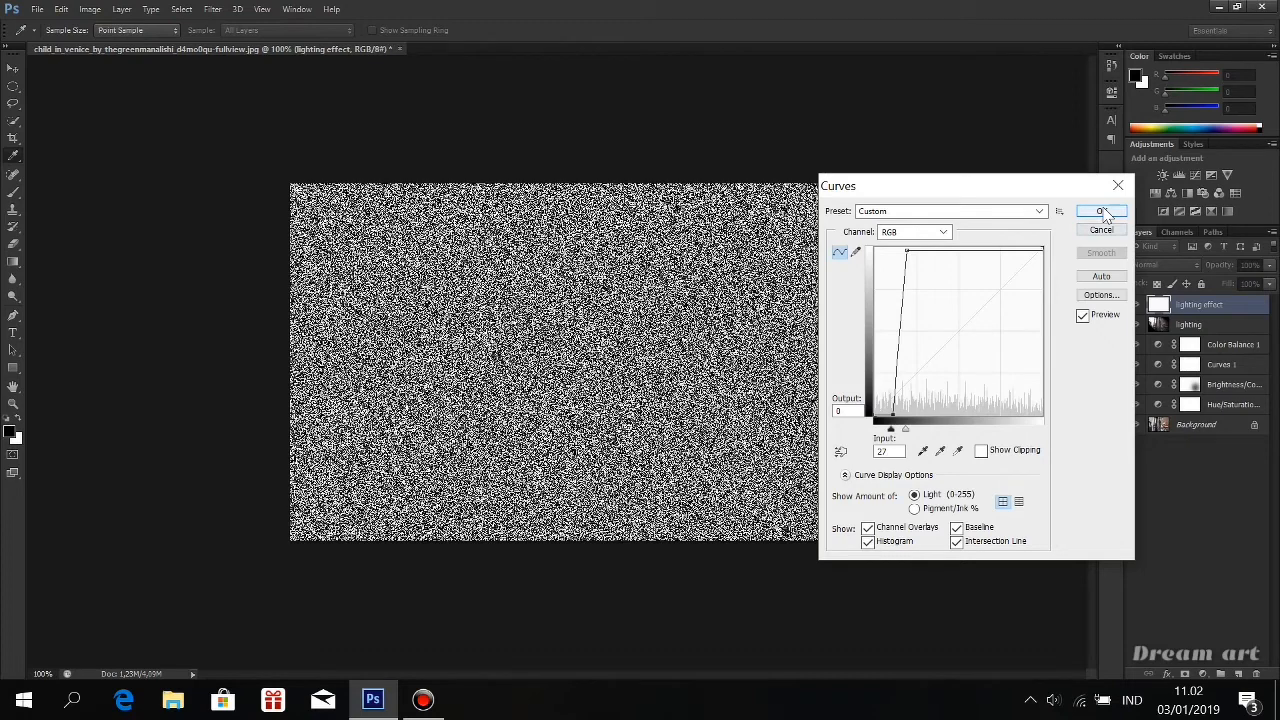
left_click_drag(903, 253, 935, 248)
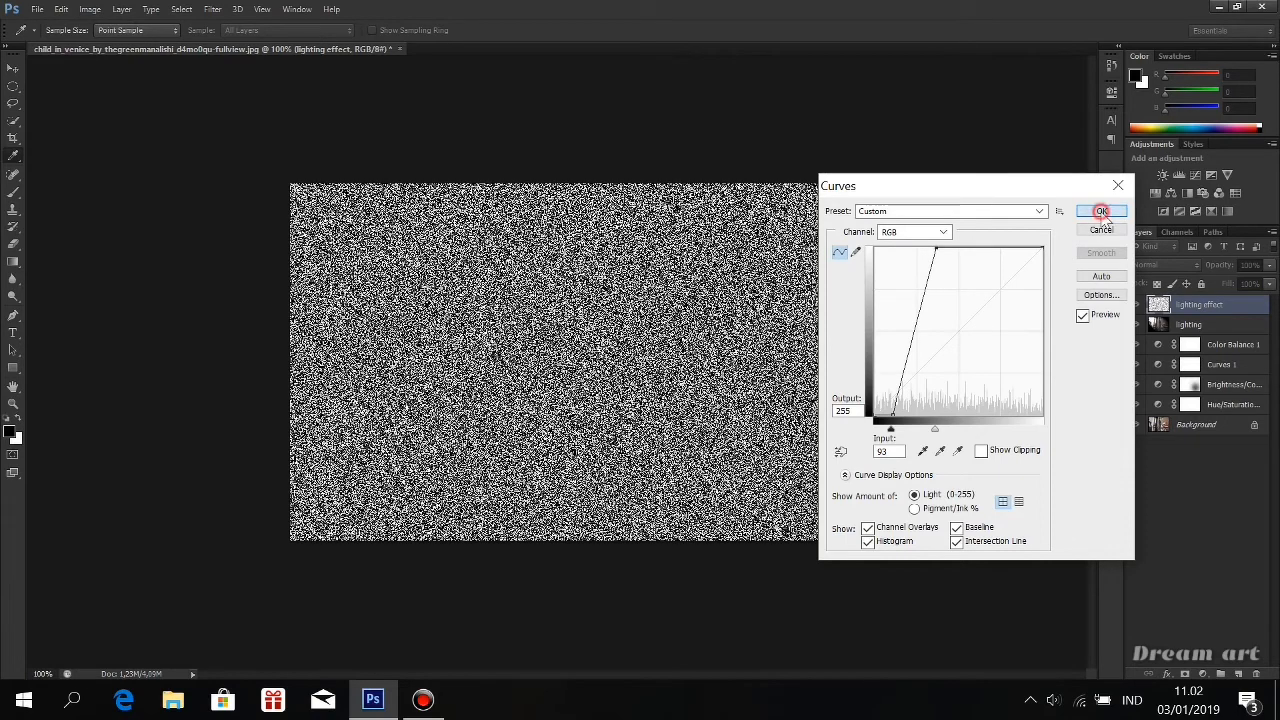
left_click(1101, 214)
Step: Apply a Gaussian Blur with a radius of 2.0 pixels to the noise on the lighting effect layer
left_click(214, 10)
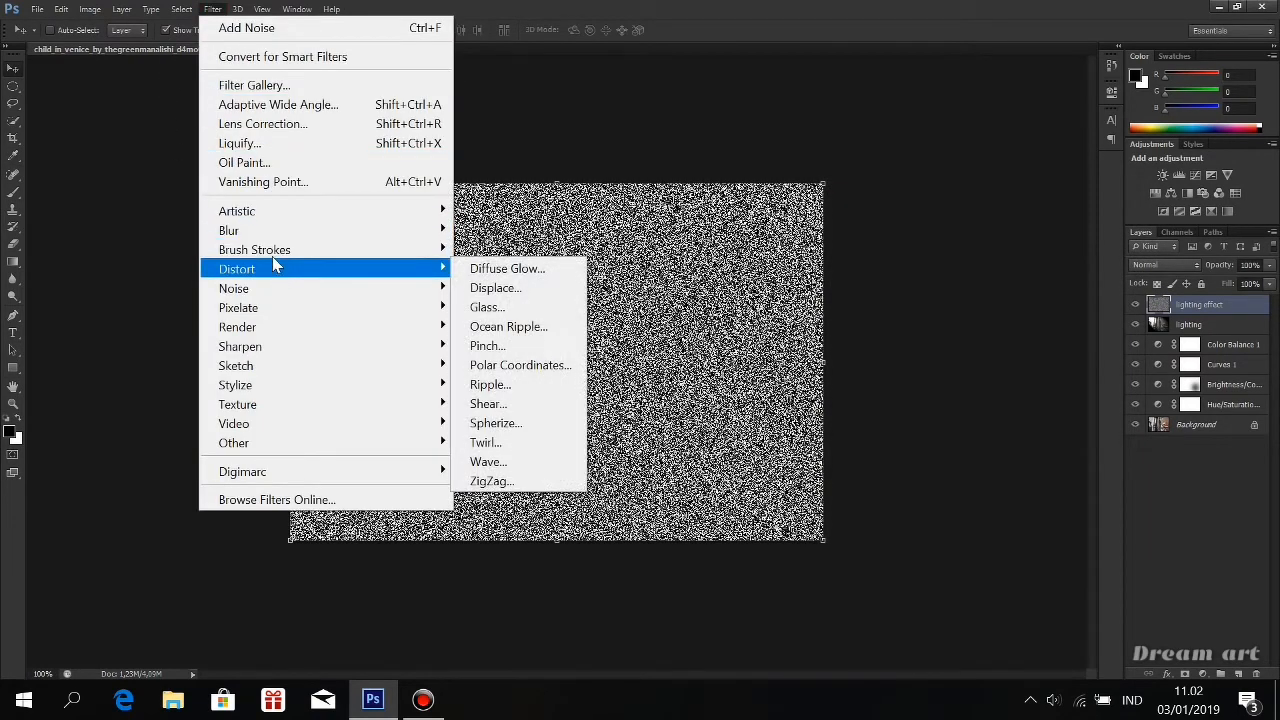
mouse_move(355, 240)
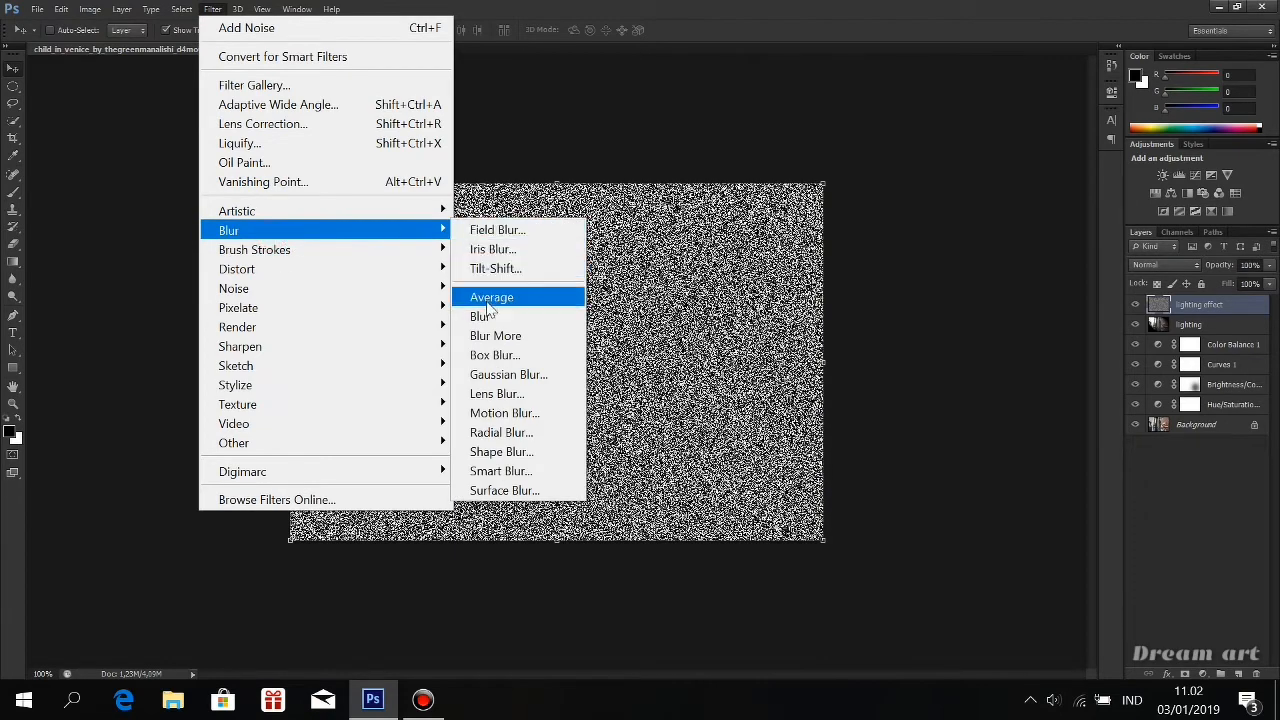
left_click(508, 376)
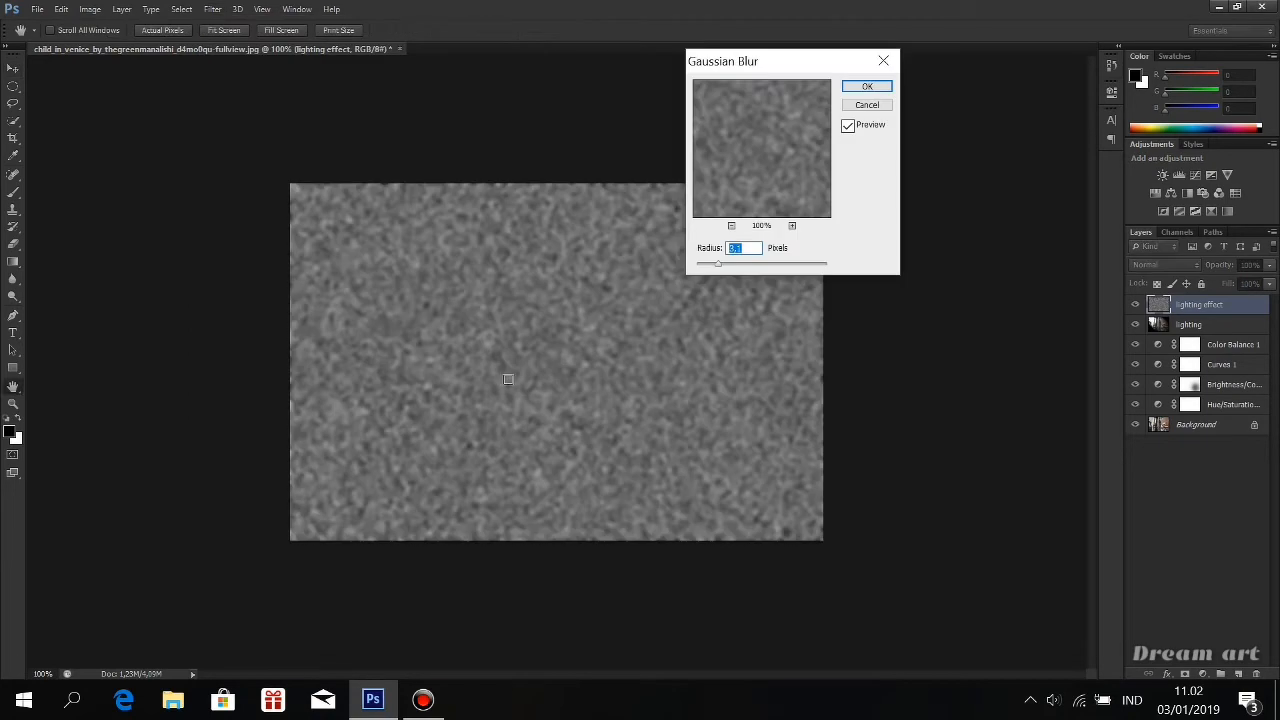
left_click_drag(711, 270, 711, 270)
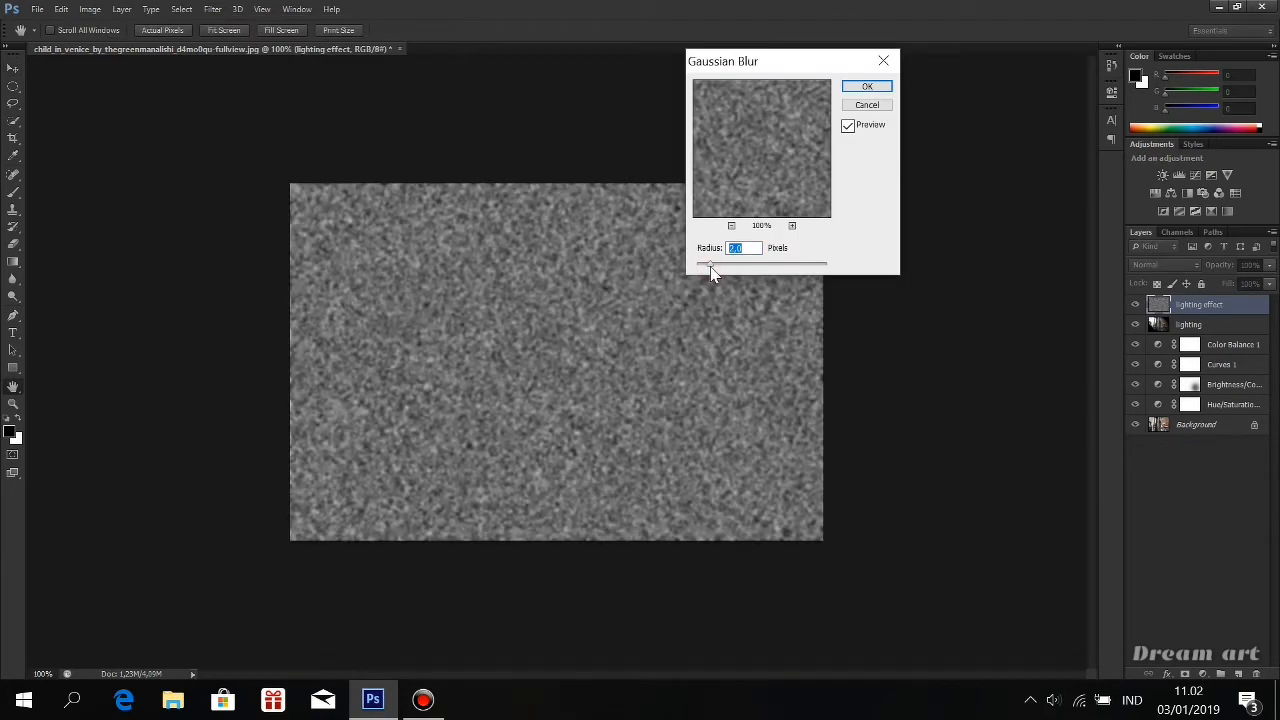
left_click(866, 87)
key("v")
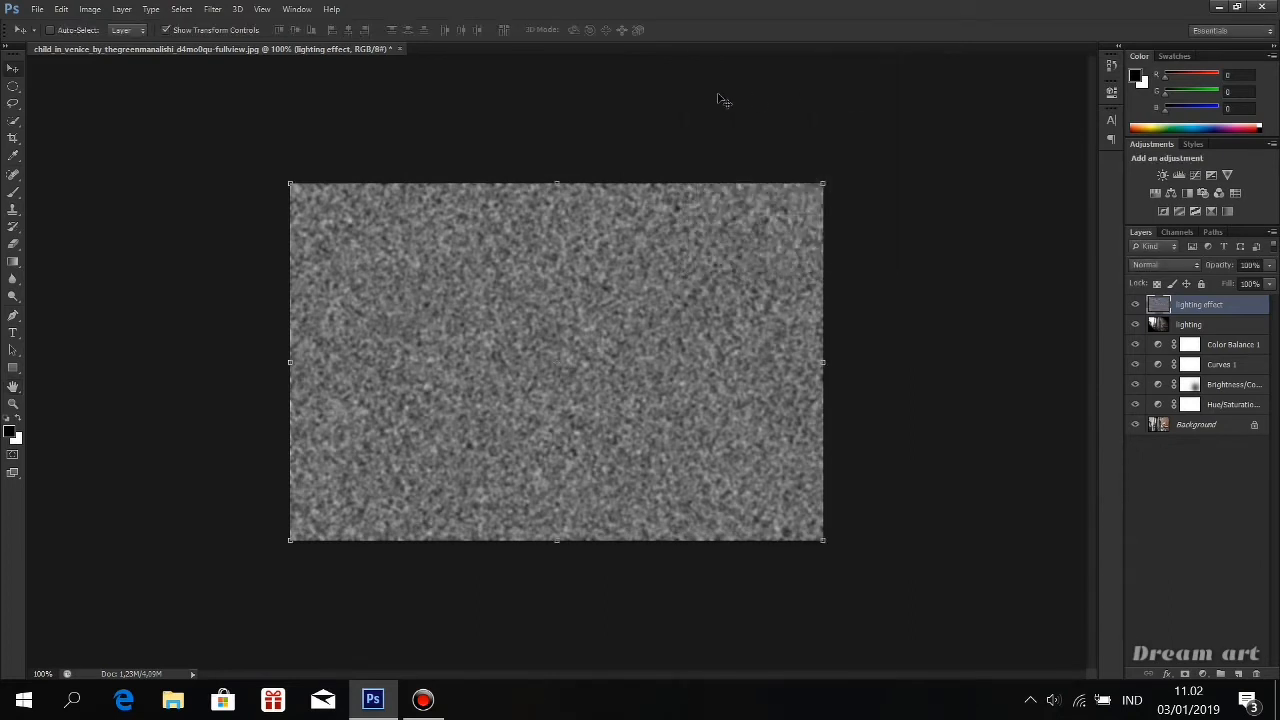
Step: Apply a Radial Blur to the lighting effect layer with amount 100, Zoom method, Best quality and the centre at the image's upper-left corner
left_click(218, 10)
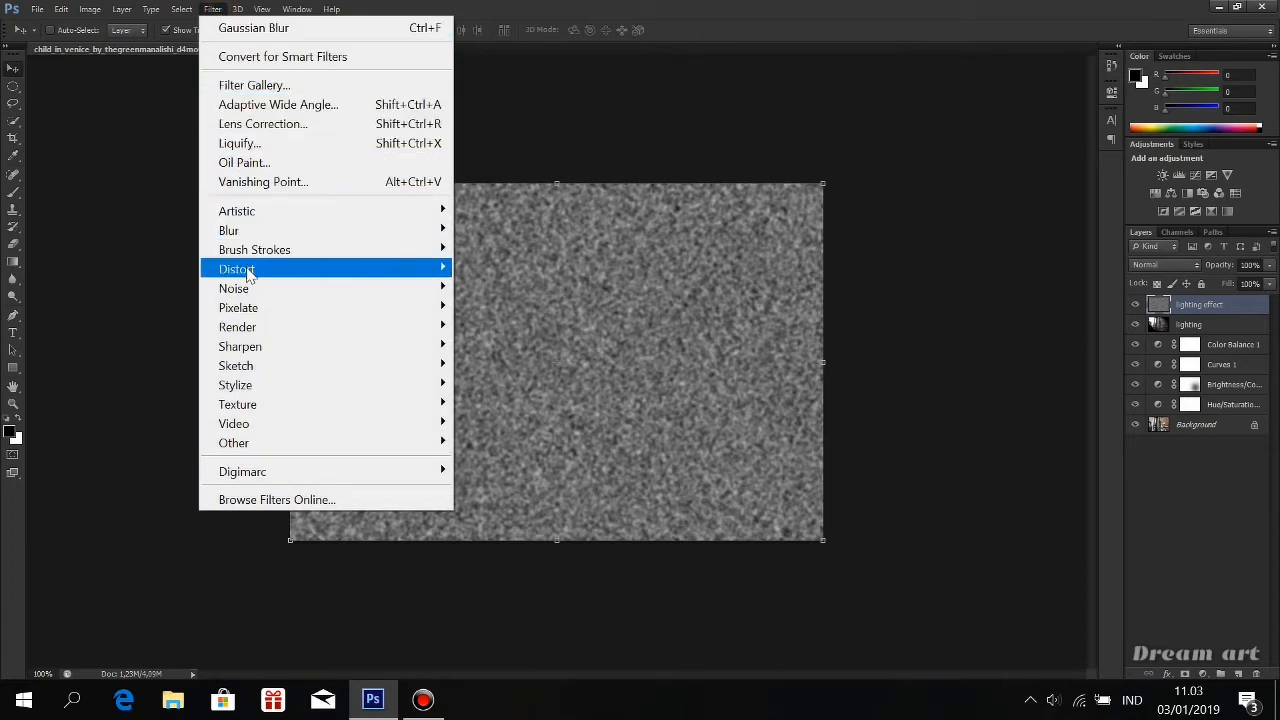
mouse_move(258, 234)
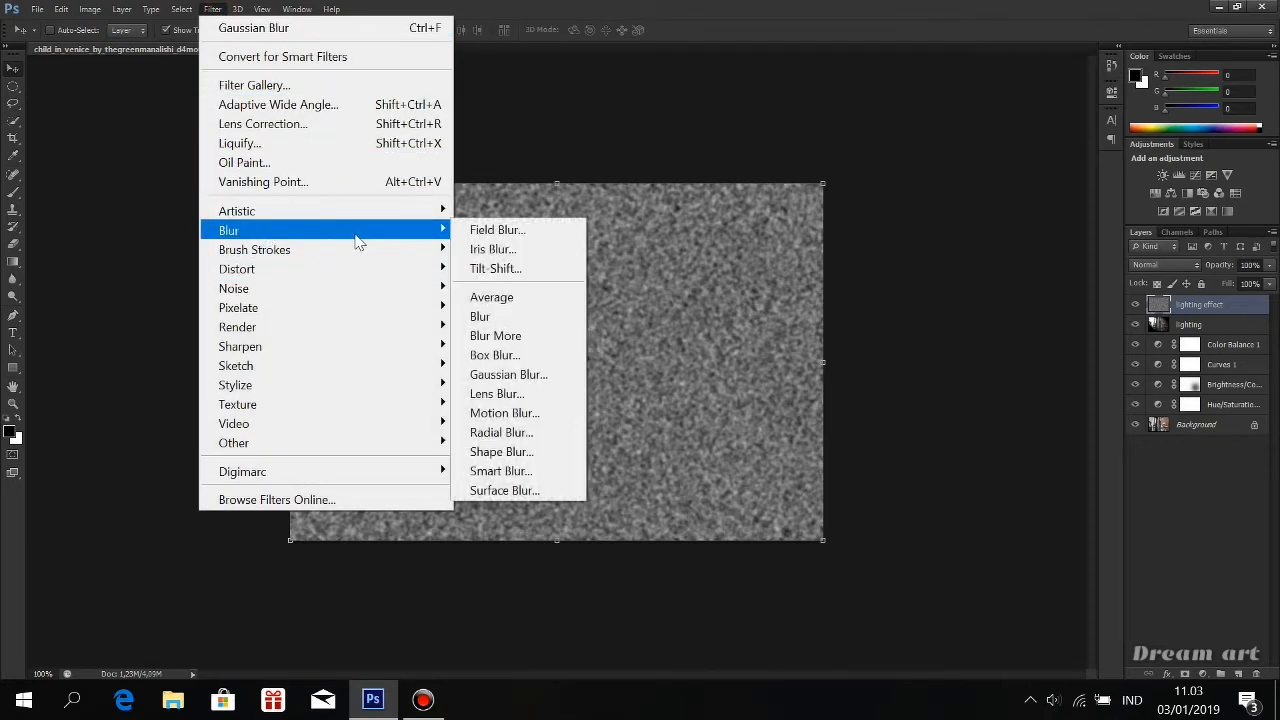
left_click(512, 432)
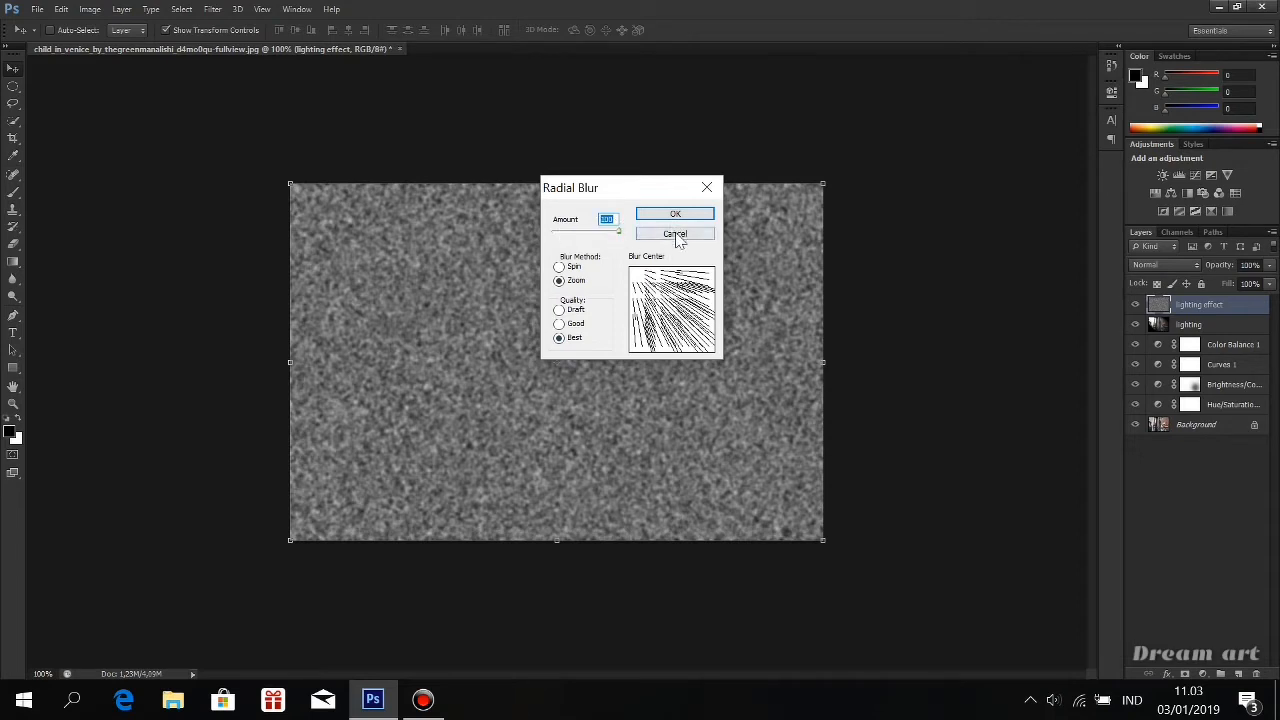
left_click_drag(642, 288, 622, 271)
left_click(675, 214)
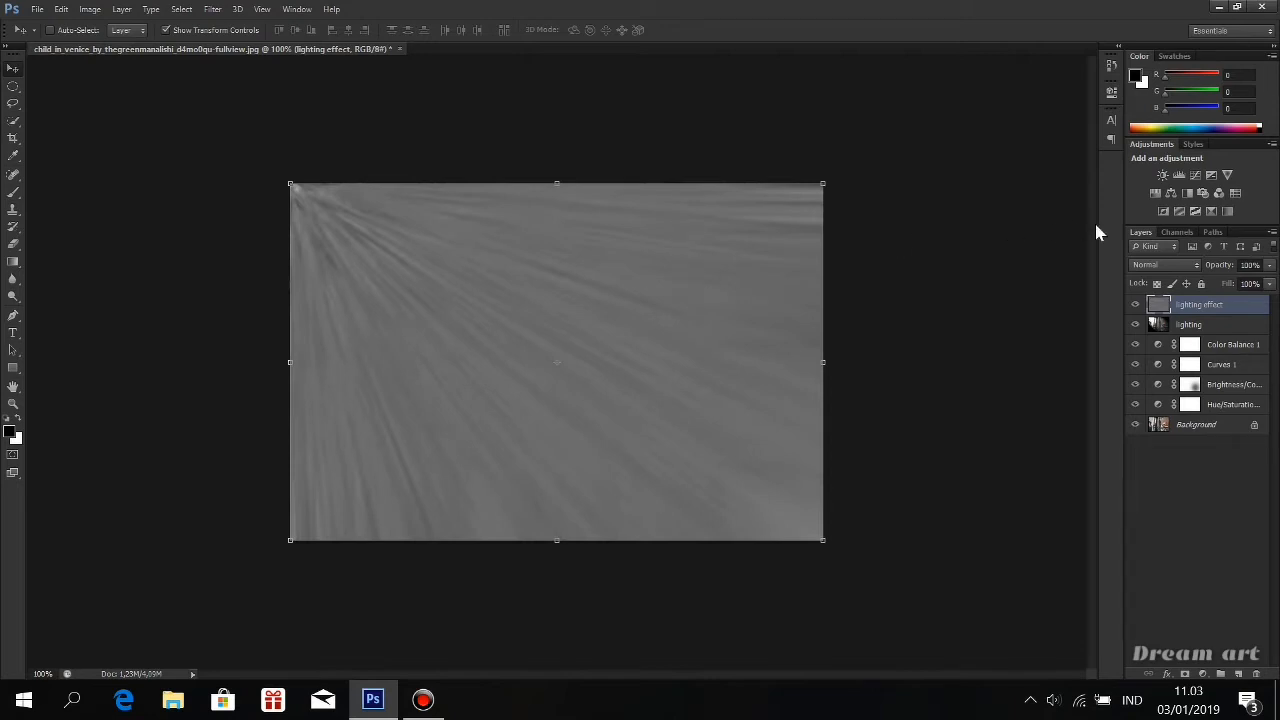
Step: Set the lighting effect layer's blend mode to Screen and its opacity to 50%
left_click(1150, 264)
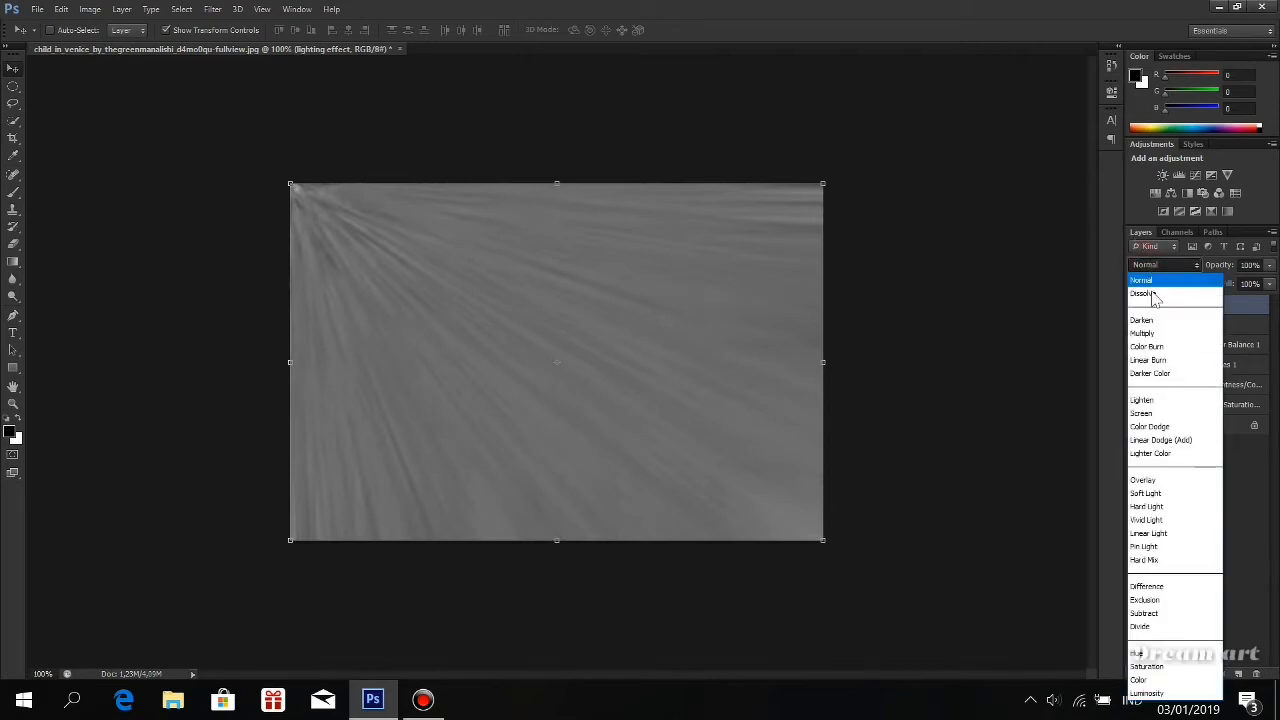
left_click(1150, 413)
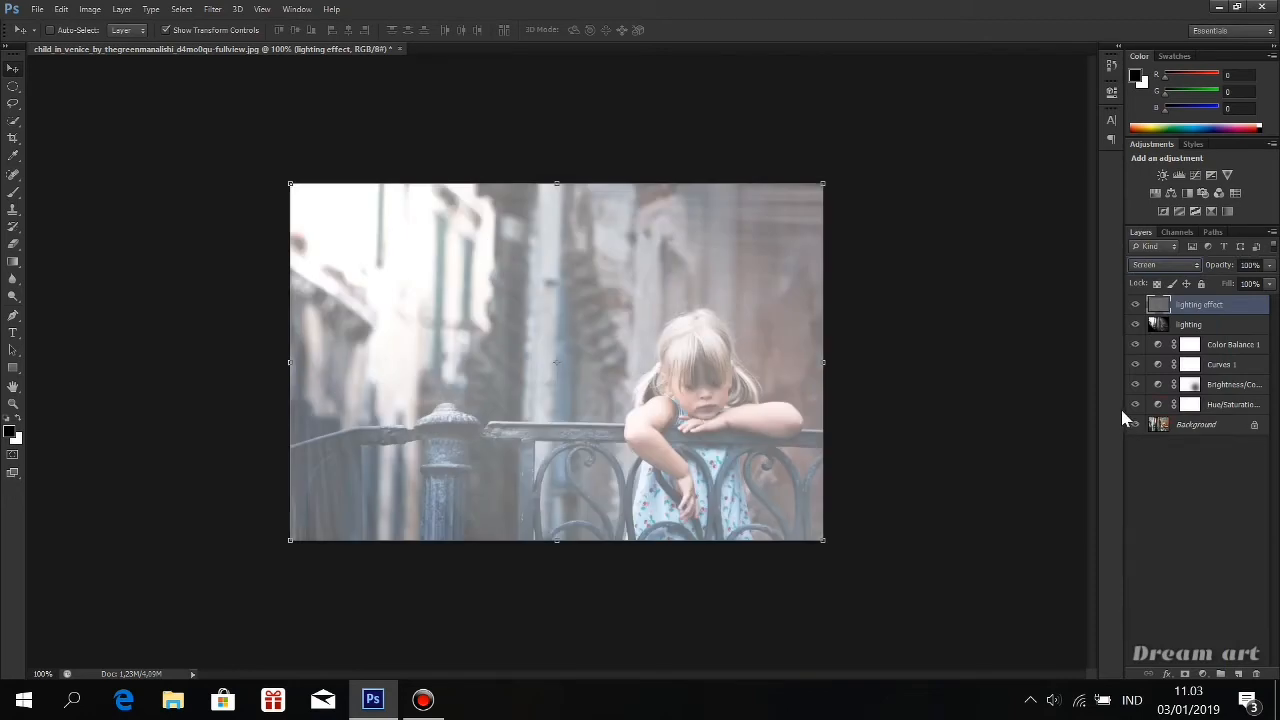
left_click(1258, 264)
type("50")
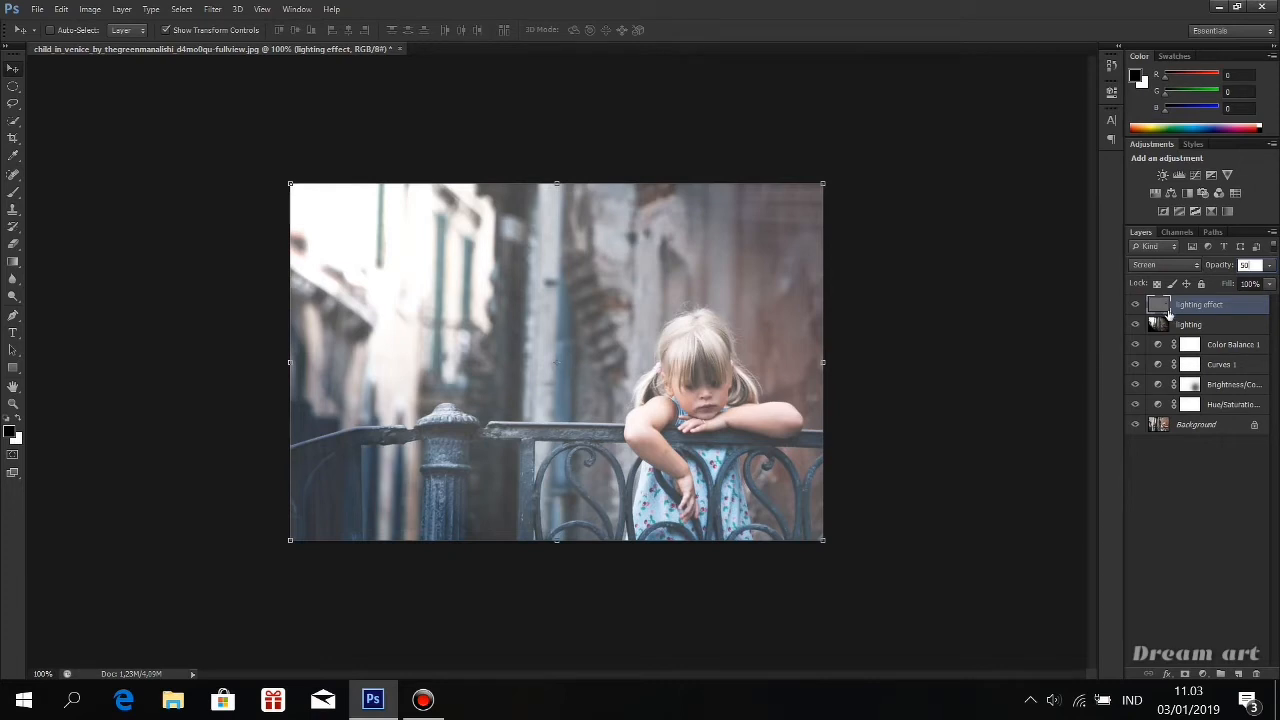
Step: Add a mask to the lighting effect layer and paint it black at 50% brush opacity over the photo's lower-left, upper-right and right areas
left_click(1186, 673)
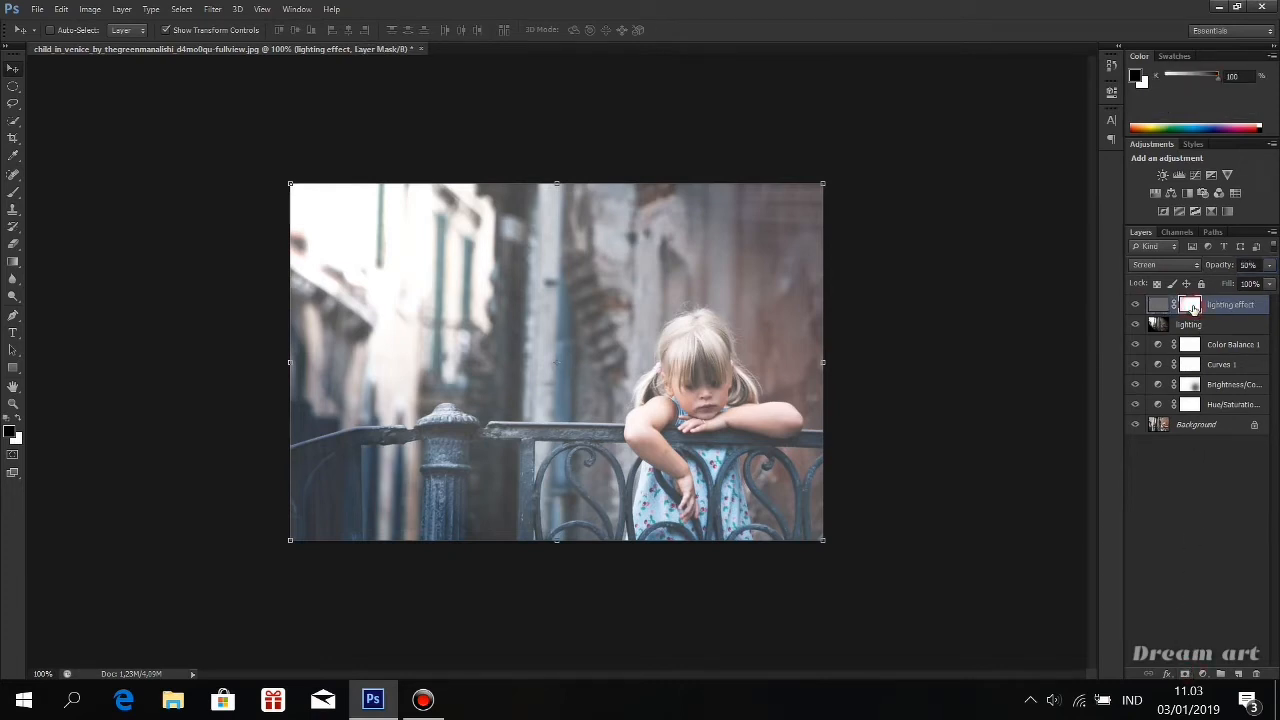
left_click(13, 192)
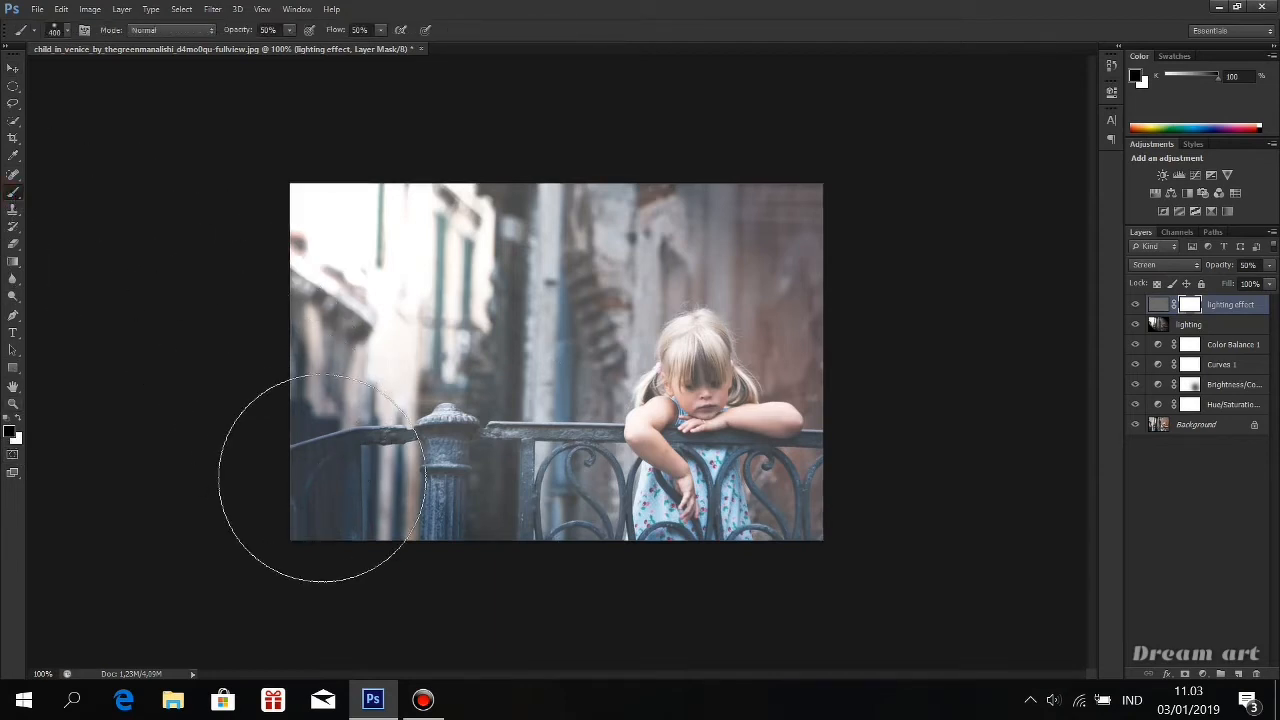
key("bracketright")
key("bracketleft")
key("bracketleft")
key("bracketleft")
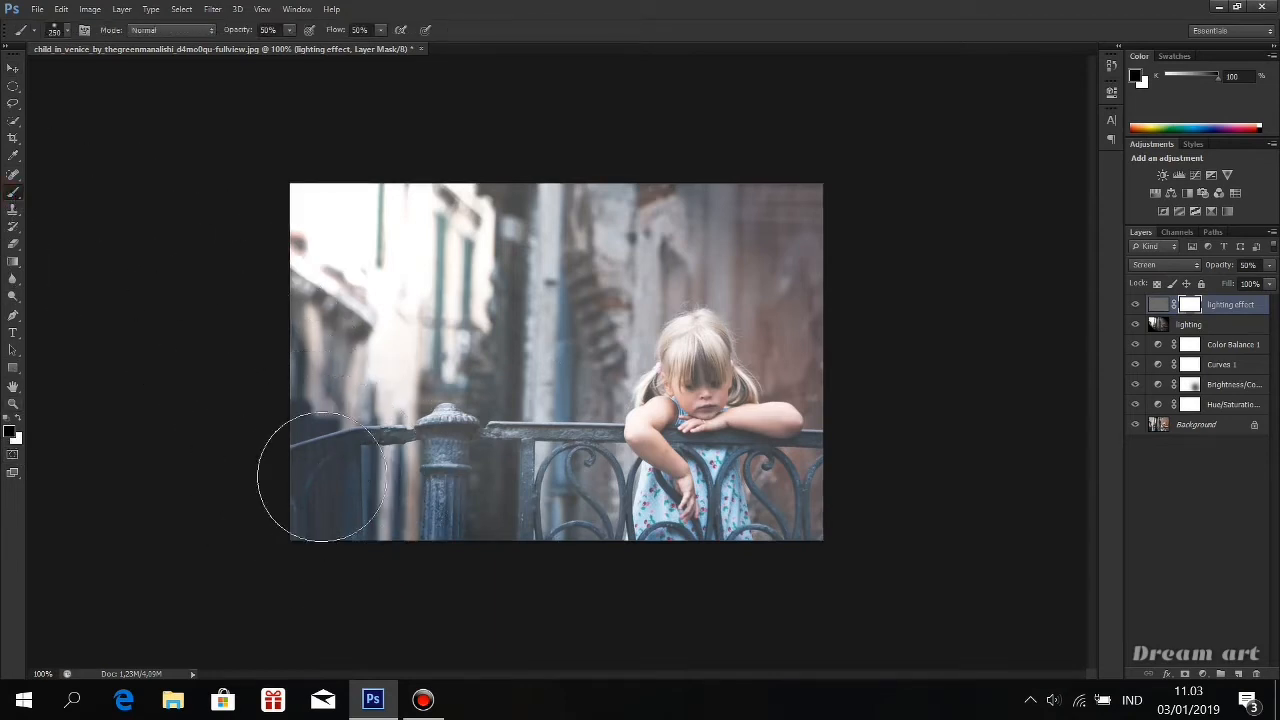
left_click(253, 414)
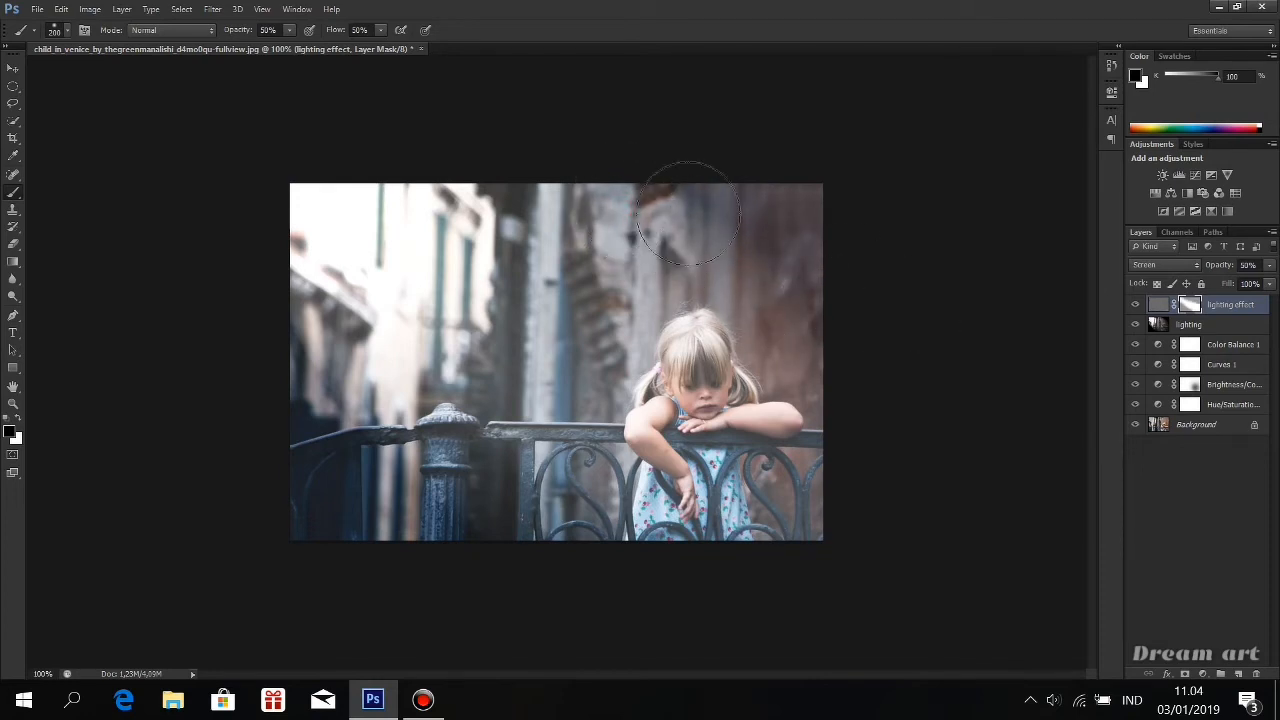
mouse_move(431, 150)
left_mouse_down()
mouse_move(753, 275)
mouse_move(849, 303)
mouse_move(602, 208)
mouse_move(909, 297)
mouse_move(624, 189)
mouse_move(692, 245)
left_mouse_up()
mouse_move(876, 305)
left_mouse_down()
mouse_move(476, 59)
mouse_move(730, 202)
mouse_move(510, 170)
mouse_move(866, 229)
mouse_move(893, 250)
mouse_move(814, 257)
mouse_move(843, 306)
mouse_move(794, 301)
mouse_move(894, 330)
mouse_move(815, 316)
mouse_move(354, 412)
mouse_move(269, 292)
mouse_move(390, 423)
mouse_move(614, 612)
mouse_move(414, 455)
mouse_move(312, 397)
mouse_move(608, 616)
mouse_move(922, 608)
mouse_move(803, 445)
mouse_move(725, 278)
mouse_move(559, 166)
mouse_move(889, 311)
mouse_move(593, 187)
mouse_move(954, 295)
mouse_move(751, 195)
mouse_move(1059, 307)
mouse_move(808, 368)
mouse_move(325, 241)
mouse_move(369, 230)
mouse_move(708, 444)
mouse_move(772, 519)
mouse_move(640, 532)
mouse_move(302, 419)
mouse_move(380, 536)
mouse_move(305, 490)
mouse_move(421, 506)
mouse_move(410, 487)
mouse_move(510, 565)
mouse_move(345, 449)
mouse_move(280, 384)
mouse_move(517, 595)
mouse_move(743, 605)
mouse_move(702, 424)
mouse_move(695, 440)
mouse_move(720, 380)
mouse_move(709, 376)
mouse_move(775, 443)
mouse_move(765, 348)
mouse_move(829, 400)
mouse_move(820, 486)
mouse_move(790, 495)
mouse_move(780, 574)
mouse_move(777, 429)
mouse_move(731, 571)
mouse_move(715, 548)
mouse_move(731, 364)
mouse_move(709, 534)
mouse_move(778, 468)
mouse_move(771, 476)
mouse_move(805, 475)
mouse_move(765, 390)
mouse_move(760, 497)
mouse_move(691, 529)
mouse_move(709, 479)
mouse_move(741, 475)
mouse_move(752, 536)
mouse_move(745, 440)
mouse_move(771, 343)
mouse_move(786, 343)
mouse_move(750, 427)
left_mouse_up()
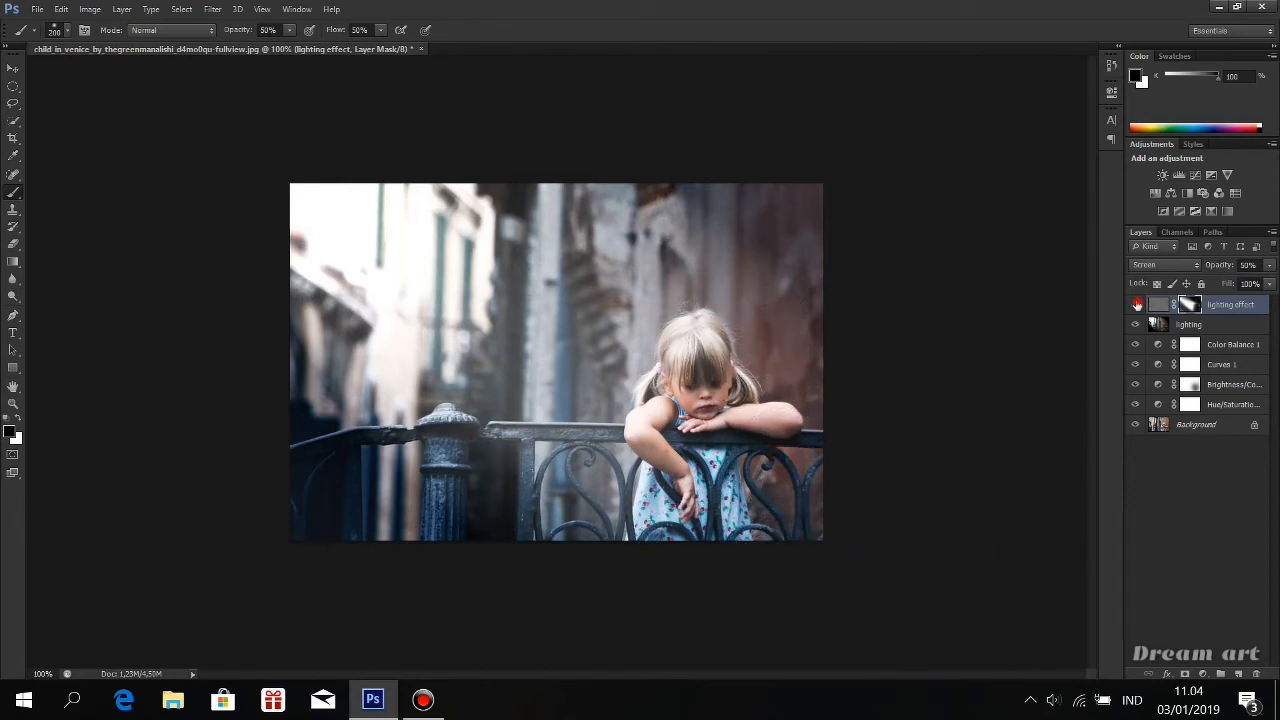
left_click(1136, 304)
left_click(1136, 304)
left_click(771, 259)
left_click(790, 350)
Step: Add a Hue/Saturation adjustment clipped to the lighting effect layer, enable Colorize and shift the hue to a blue-violet tint
left_click(1203, 673)
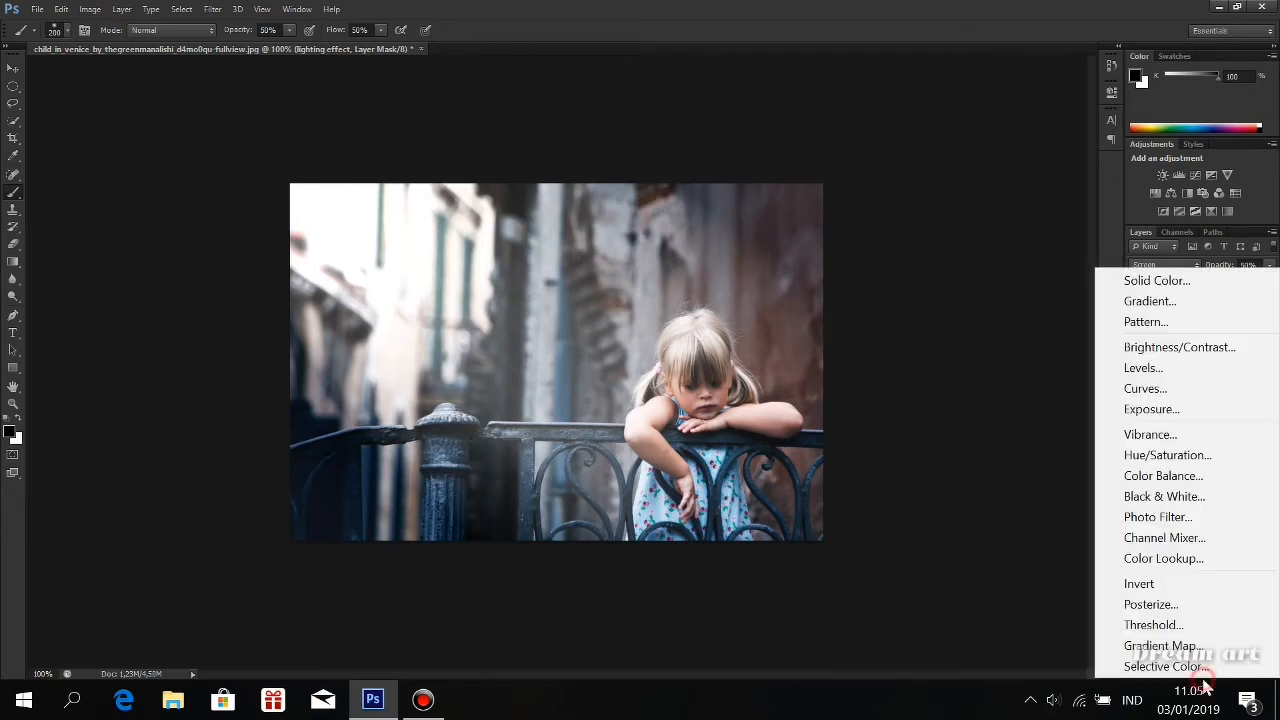
left_click(1165, 456)
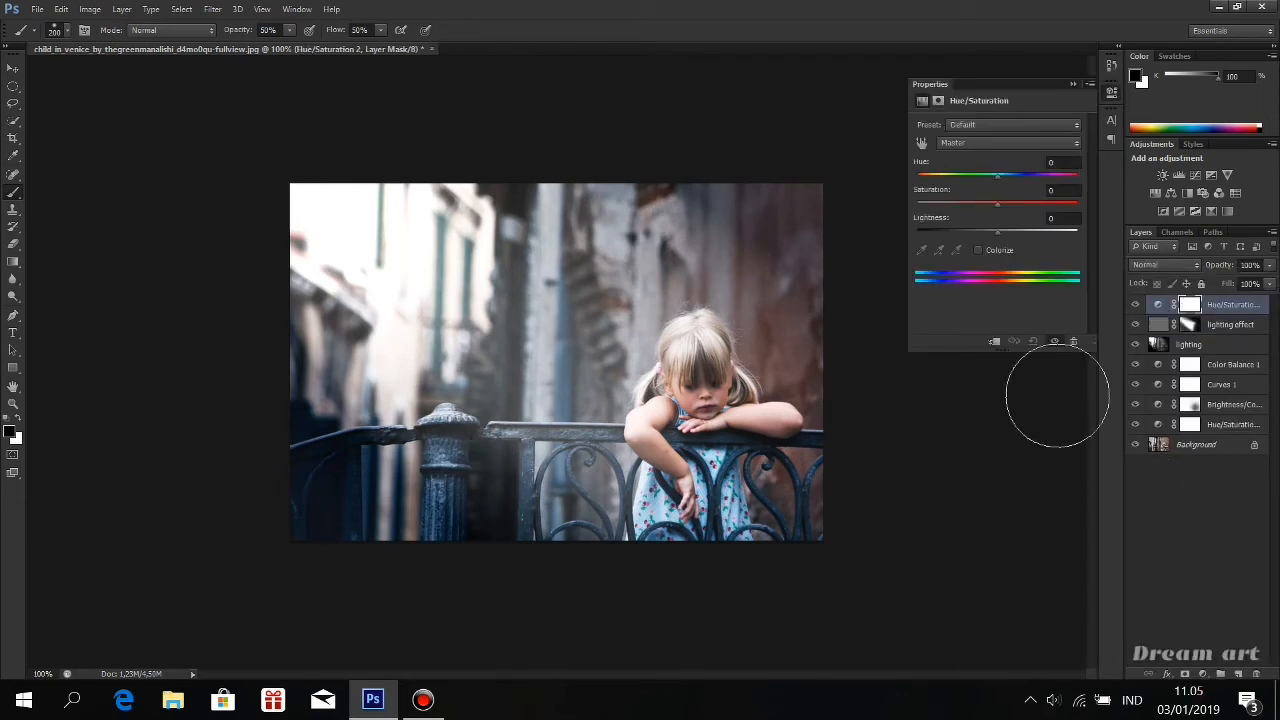
left_click(994, 344)
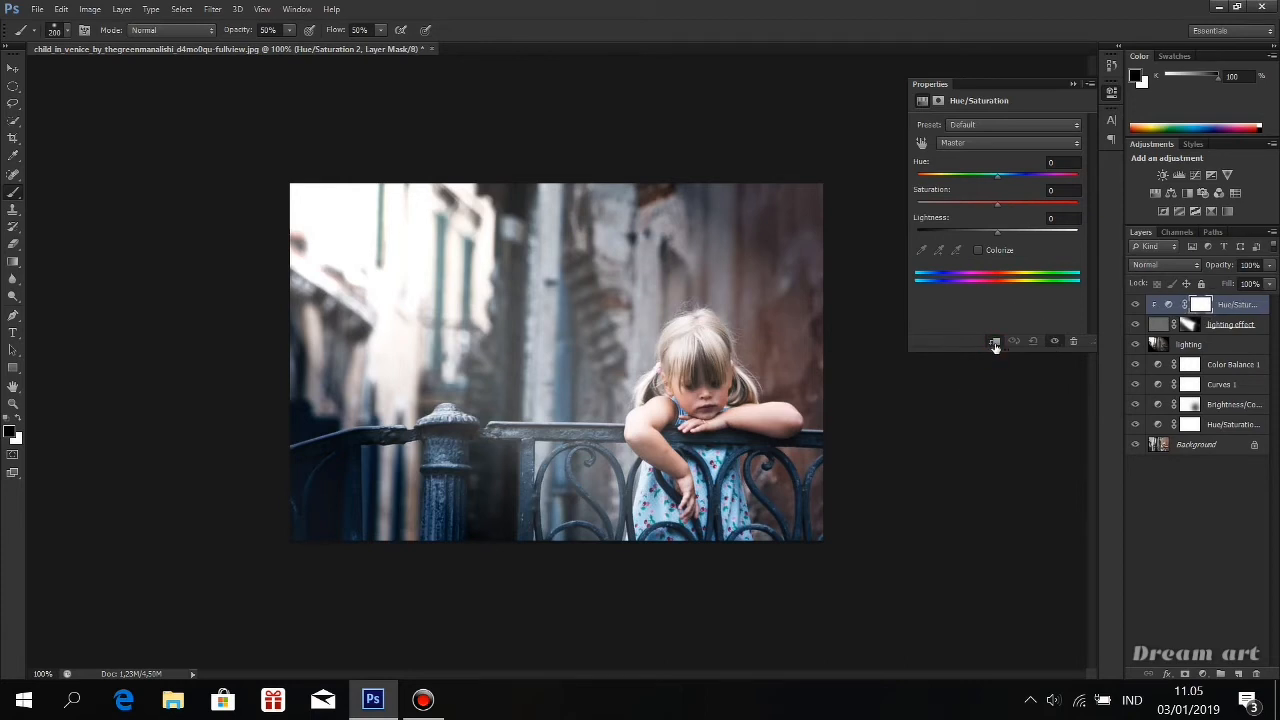
left_click(978, 250)
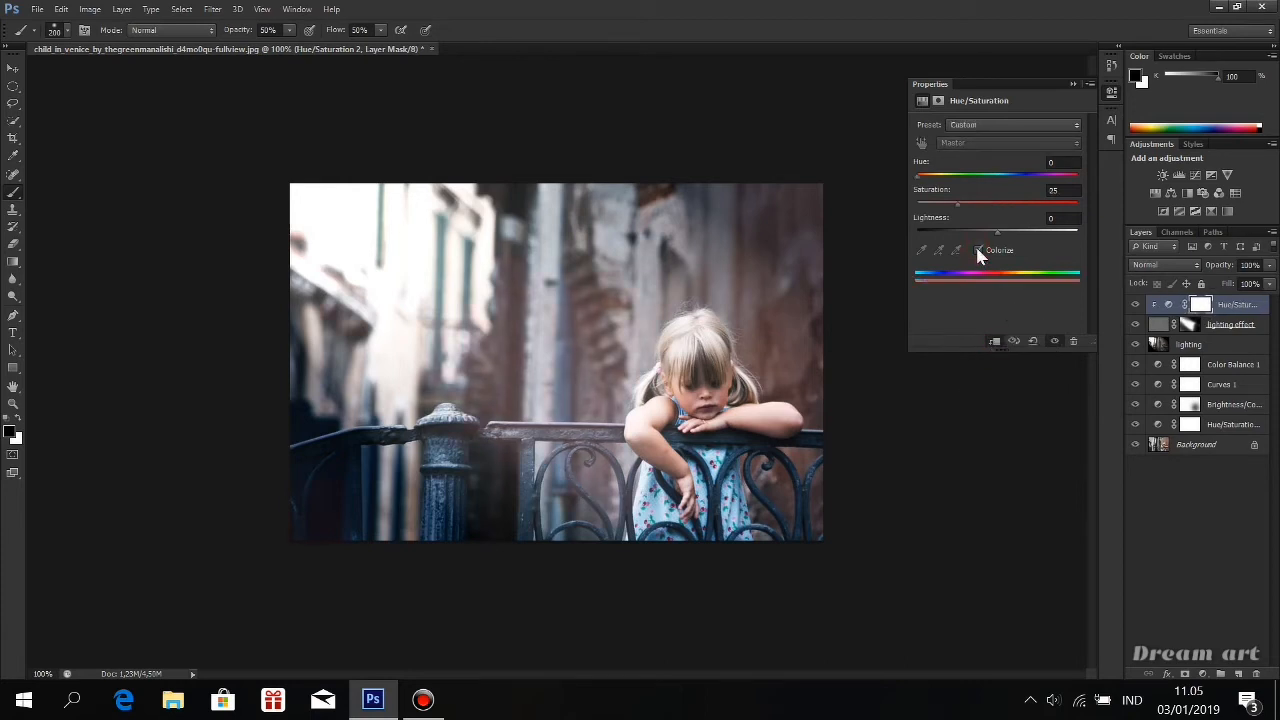
left_click_drag(921, 177, 1029, 186)
left_click(1074, 83)
left_click(1135, 304)
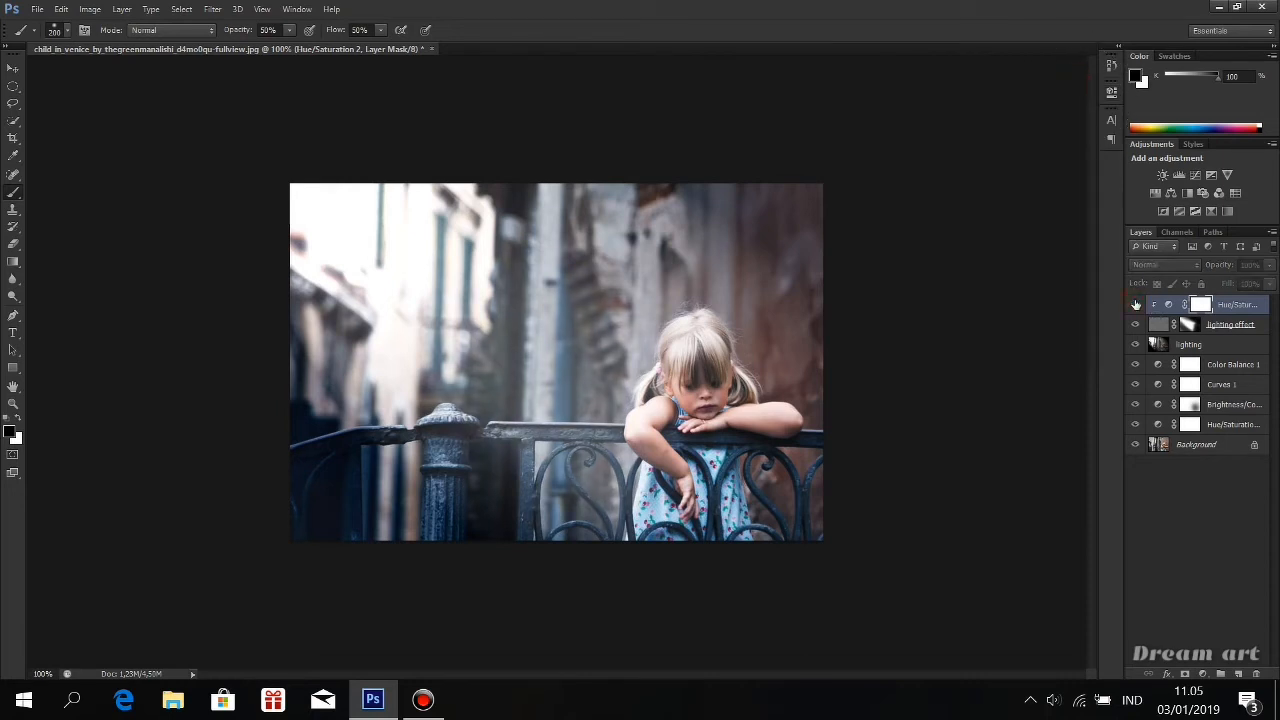
left_click(1135, 304)
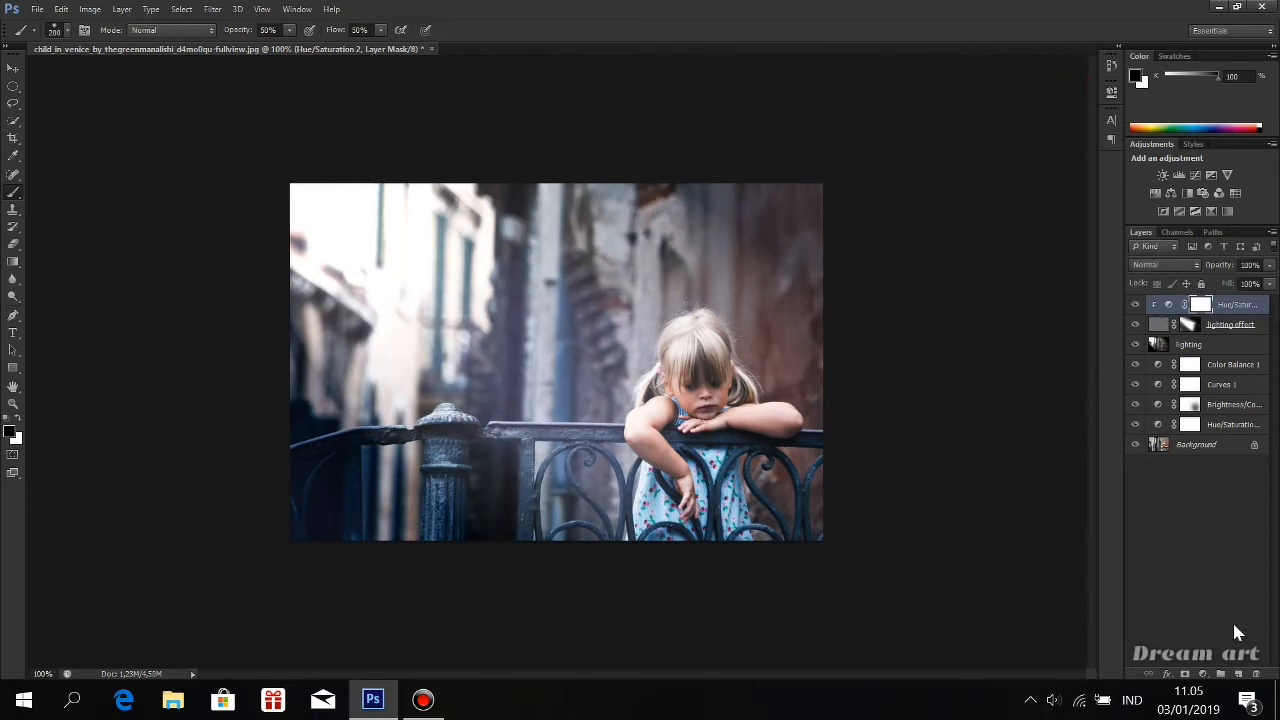
Step: Add a black-to-transparent Gradient Fill layer above the clipped Hue/Saturation layer, using the Radial style
left_click(1237, 675)
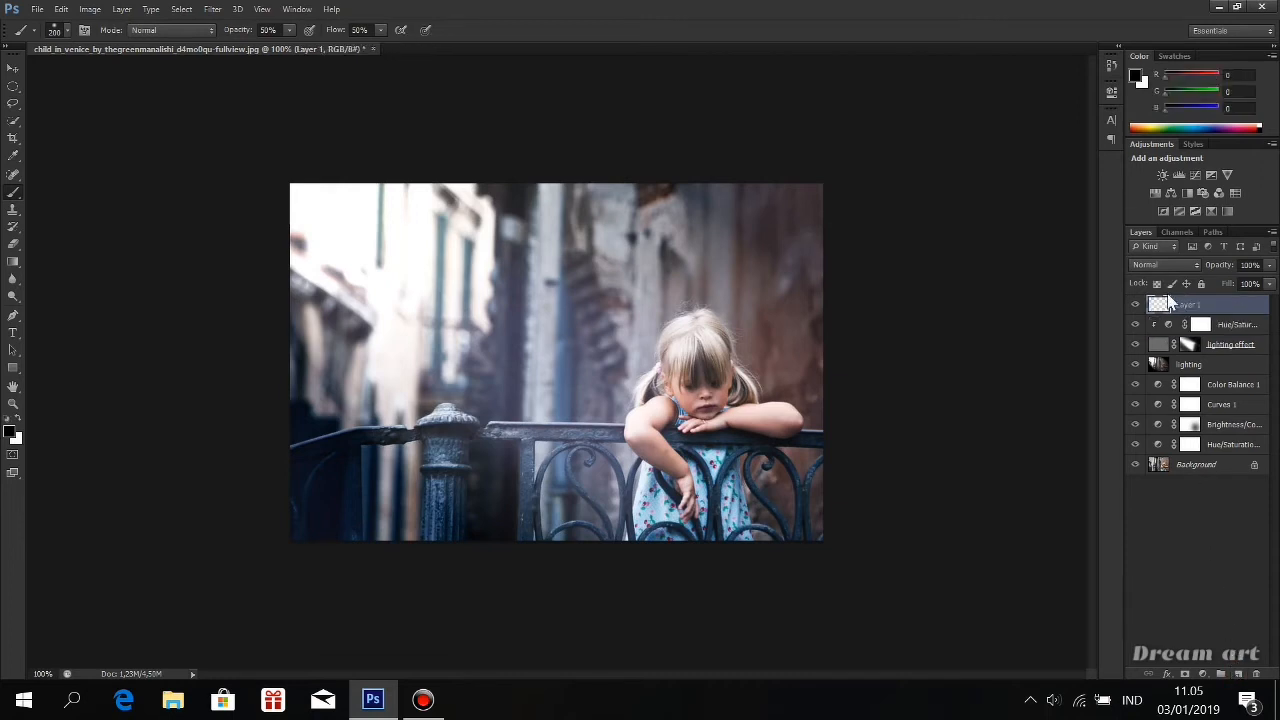
left_click_drag(1200, 310, 1256, 675)
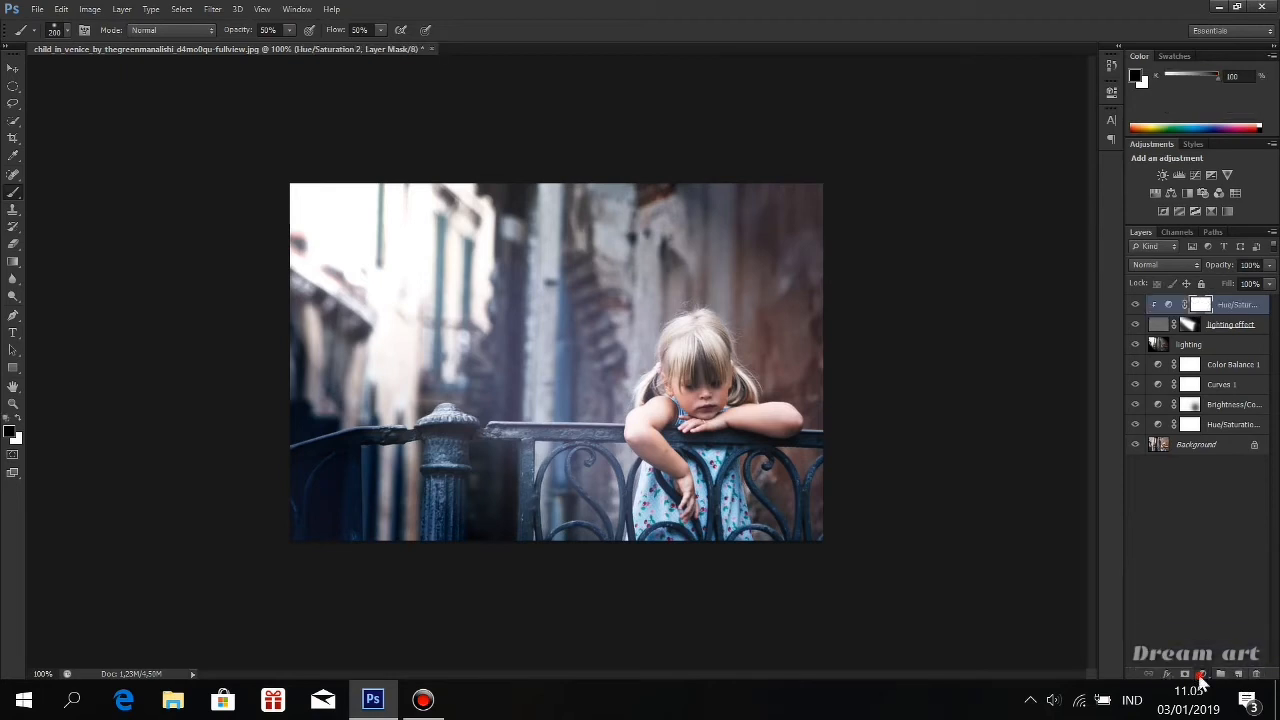
left_click(1201, 676)
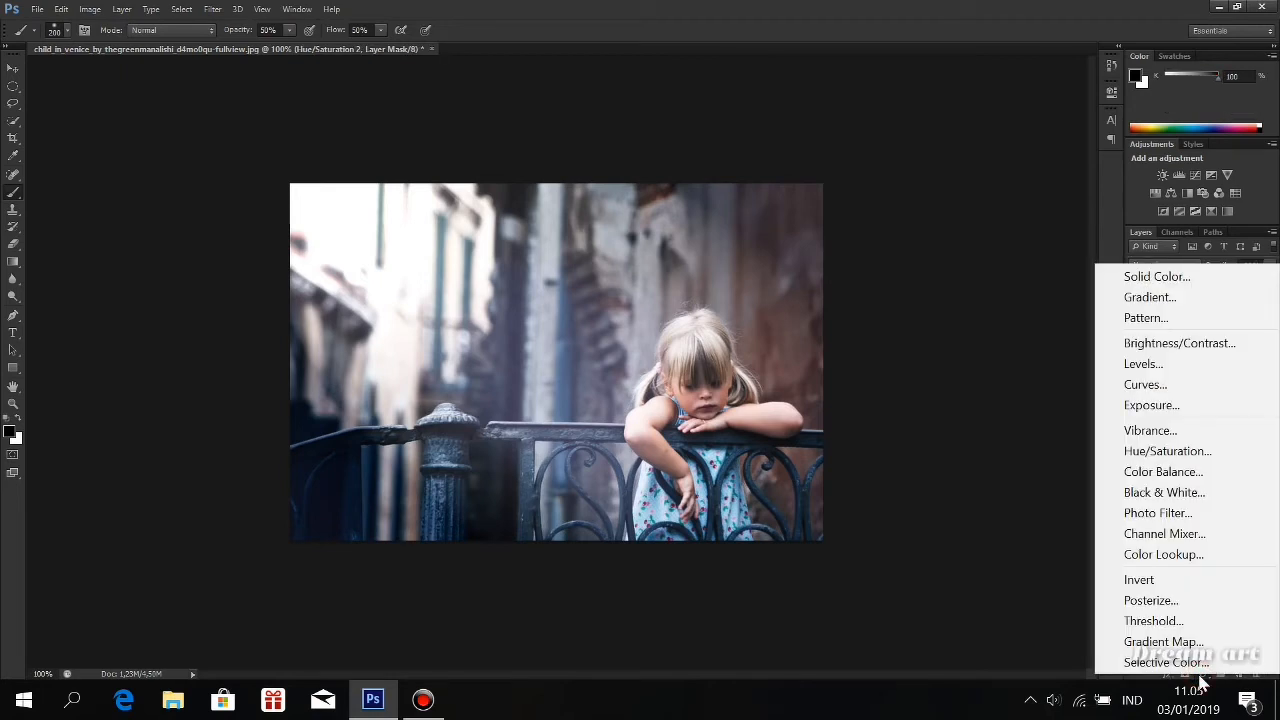
left_click(1164, 297)
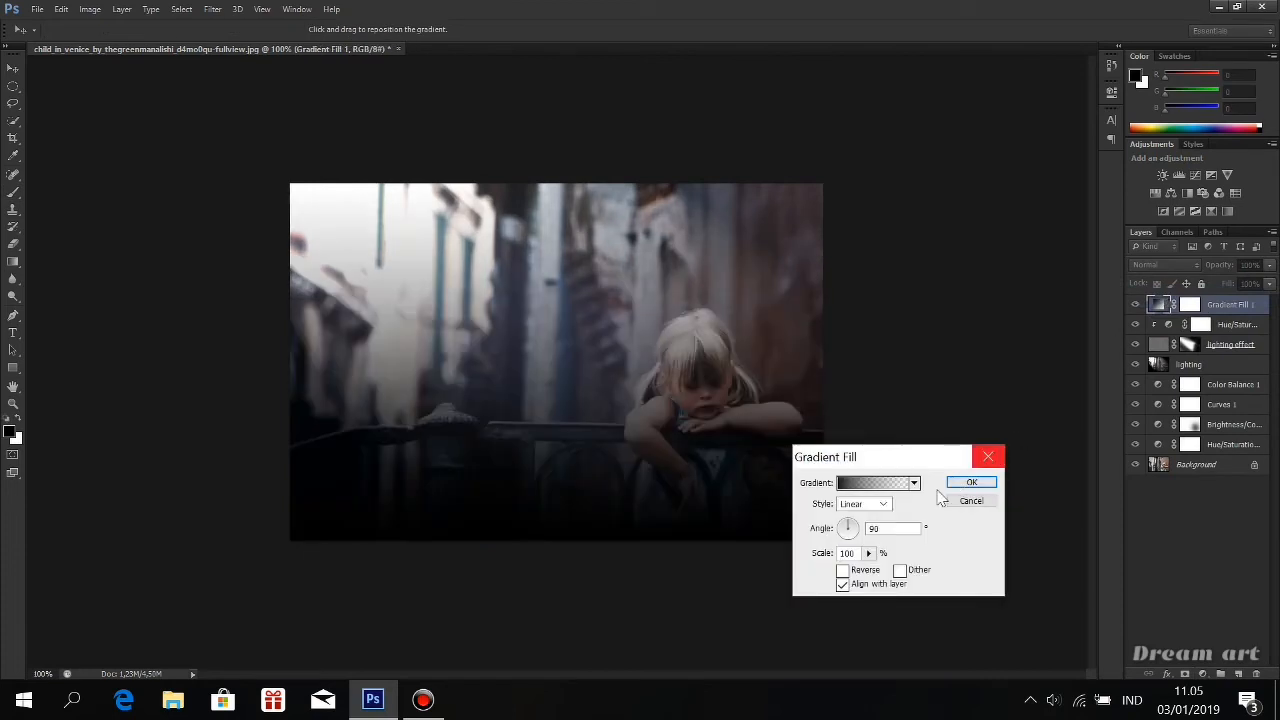
left_click(875, 508)
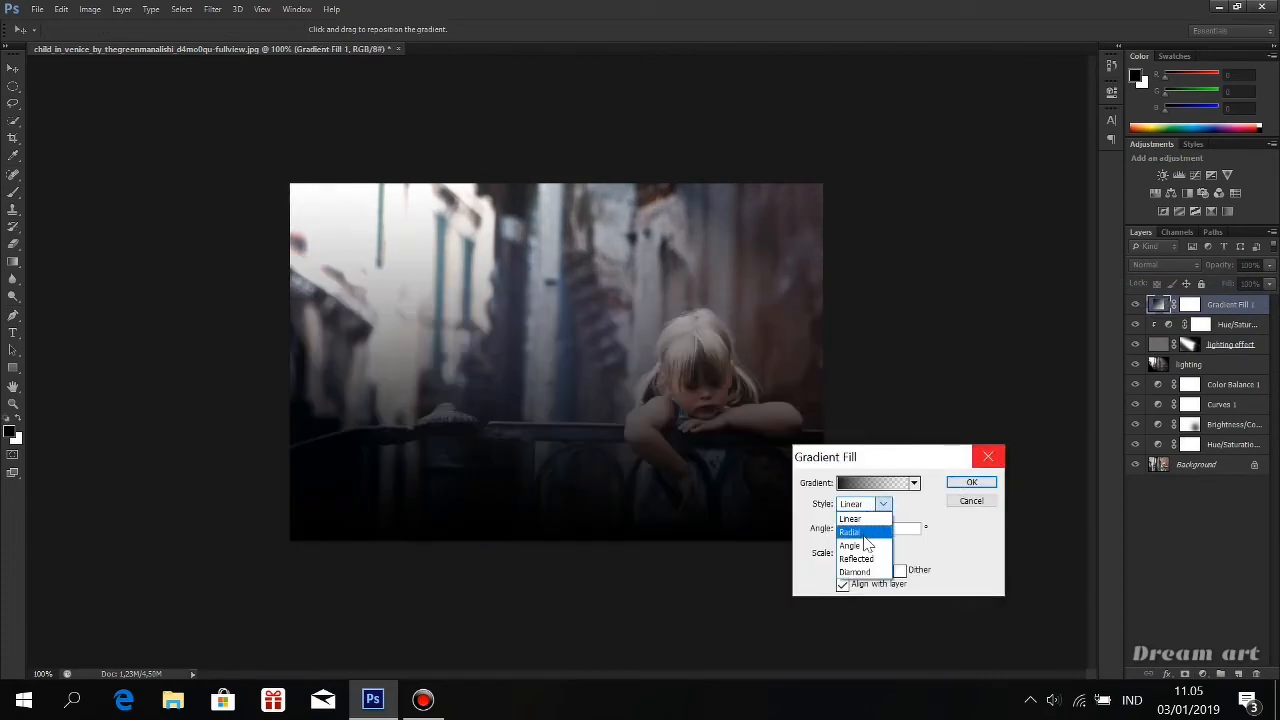
left_click(862, 533)
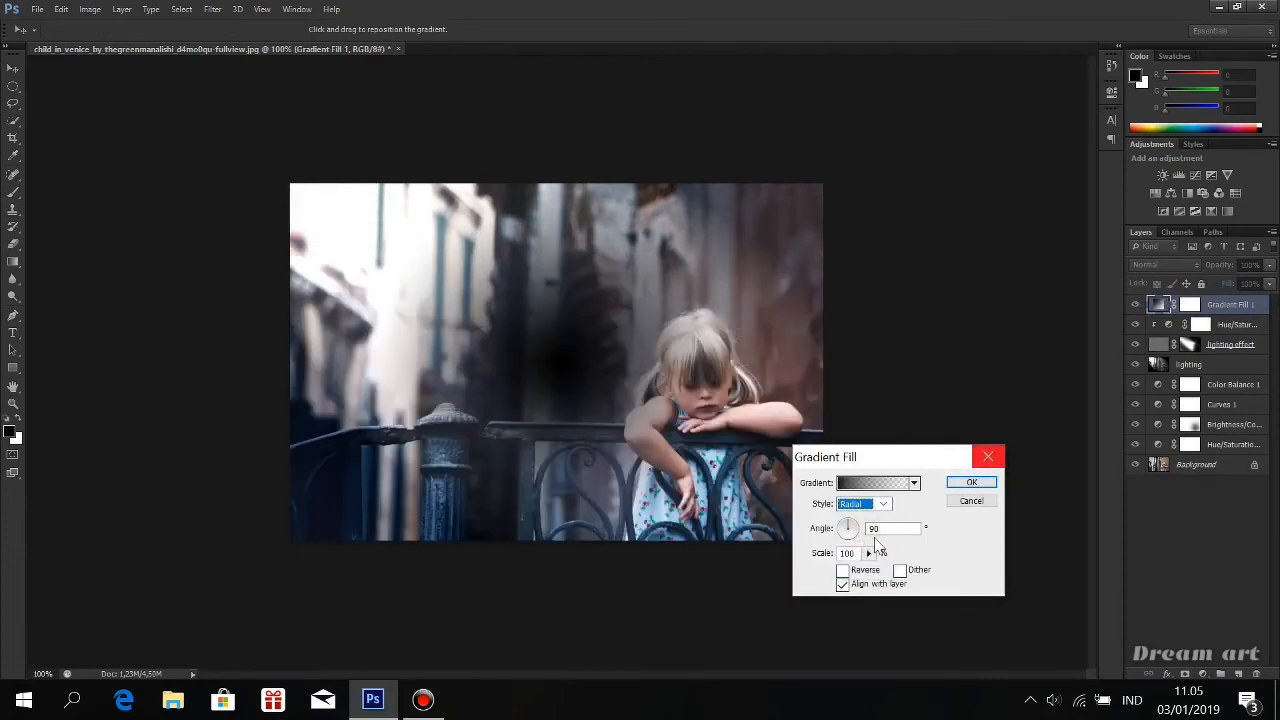
Step: Set the gradient fill's angle to 0°, reverse it and move its centre toward the photo's upper left
left_click_drag(899, 530, 866, 530)
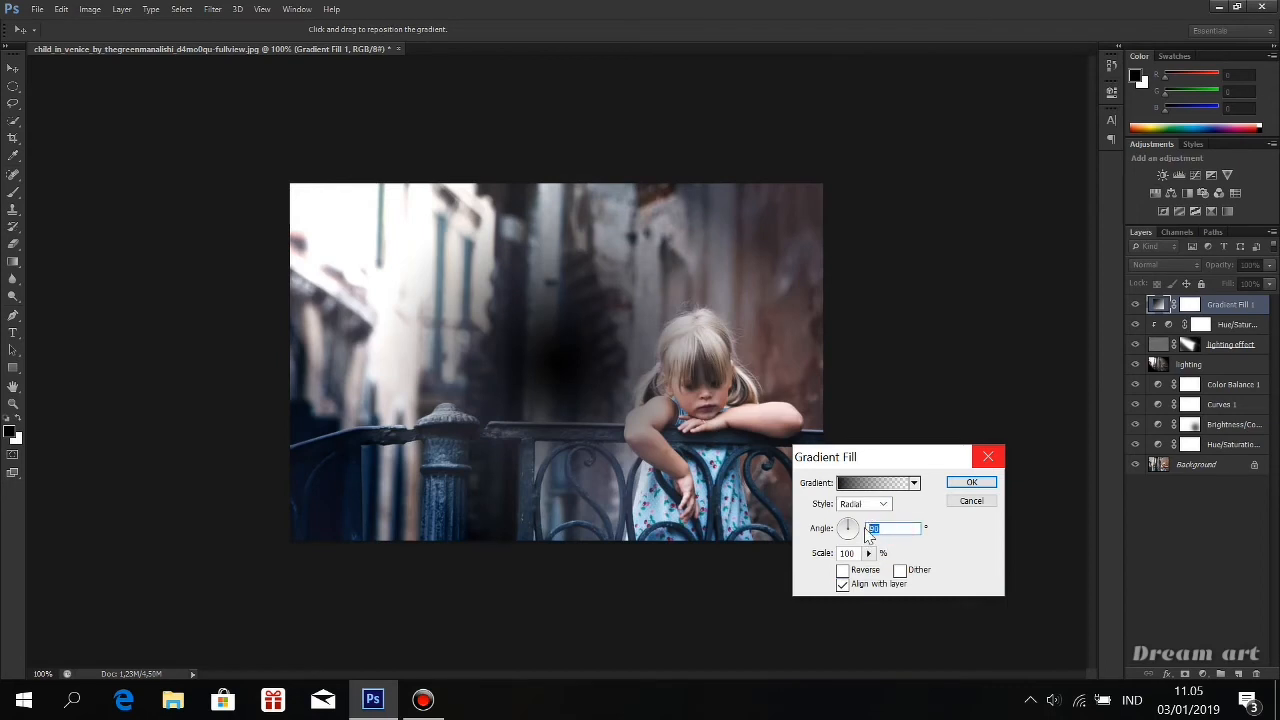
type("0")
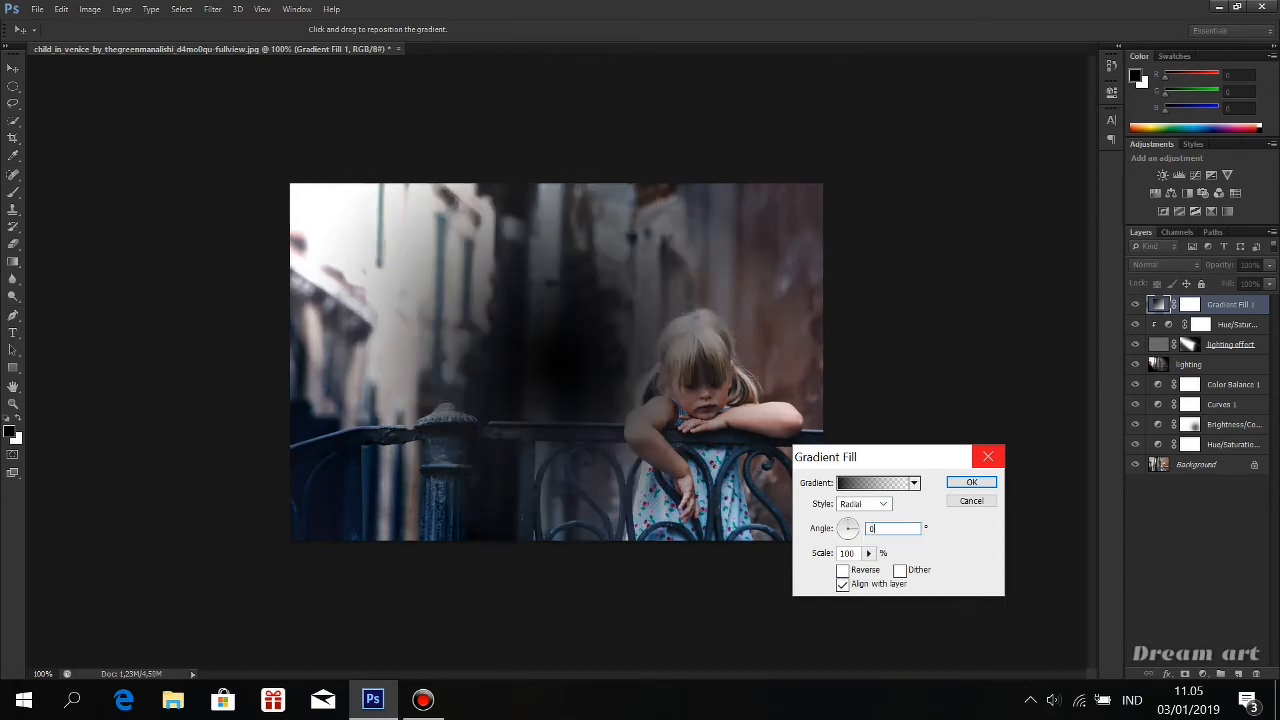
left_click(843, 570)
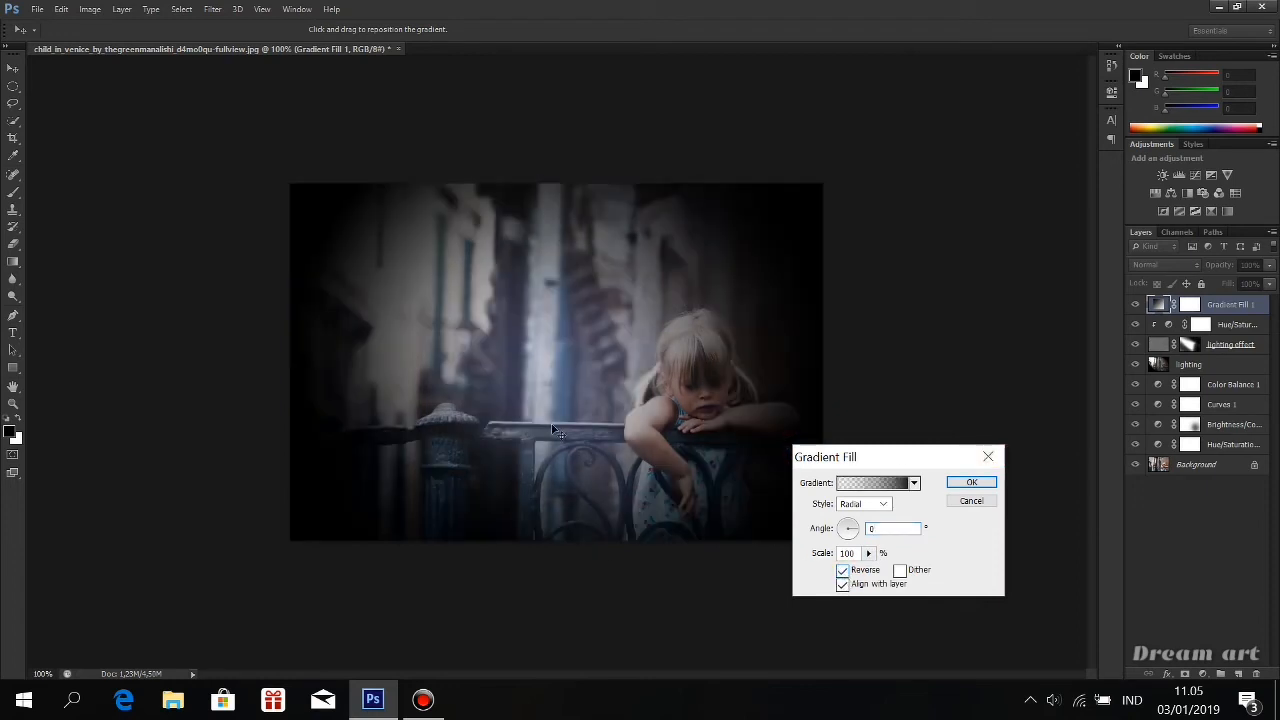
left_click_drag(562, 382, 478, 320)
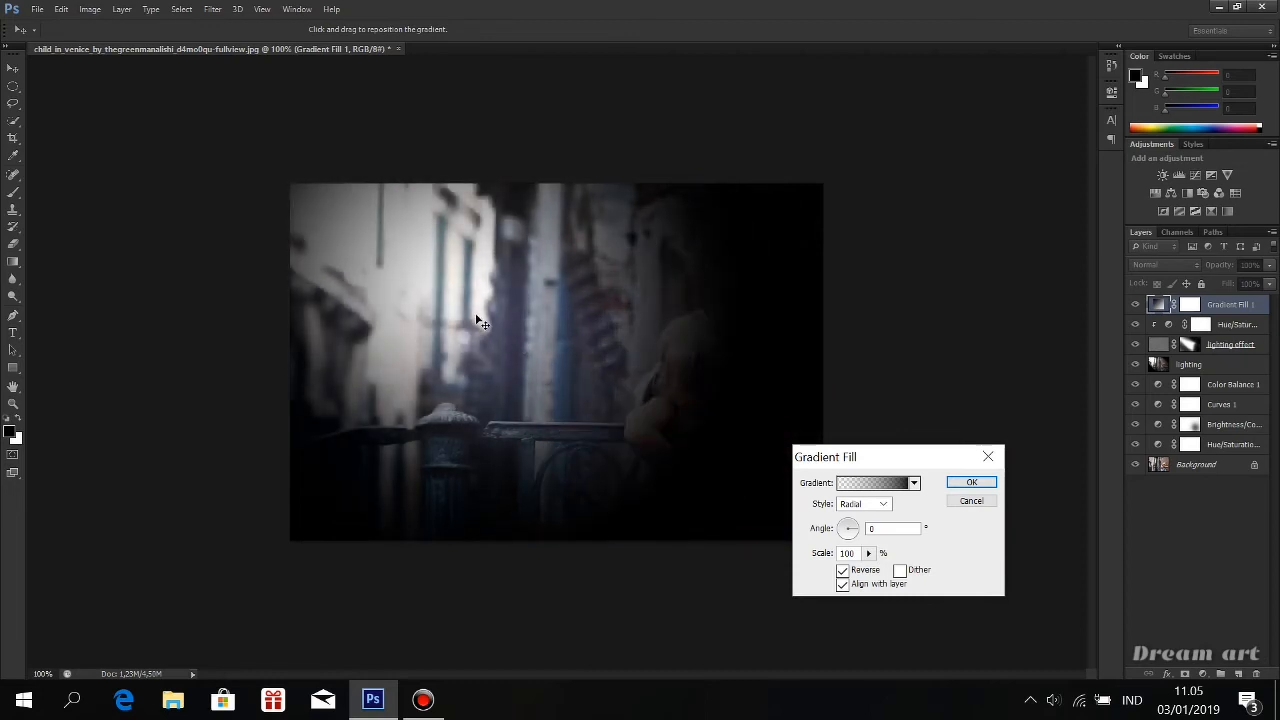
left_click(968, 482)
key("b")
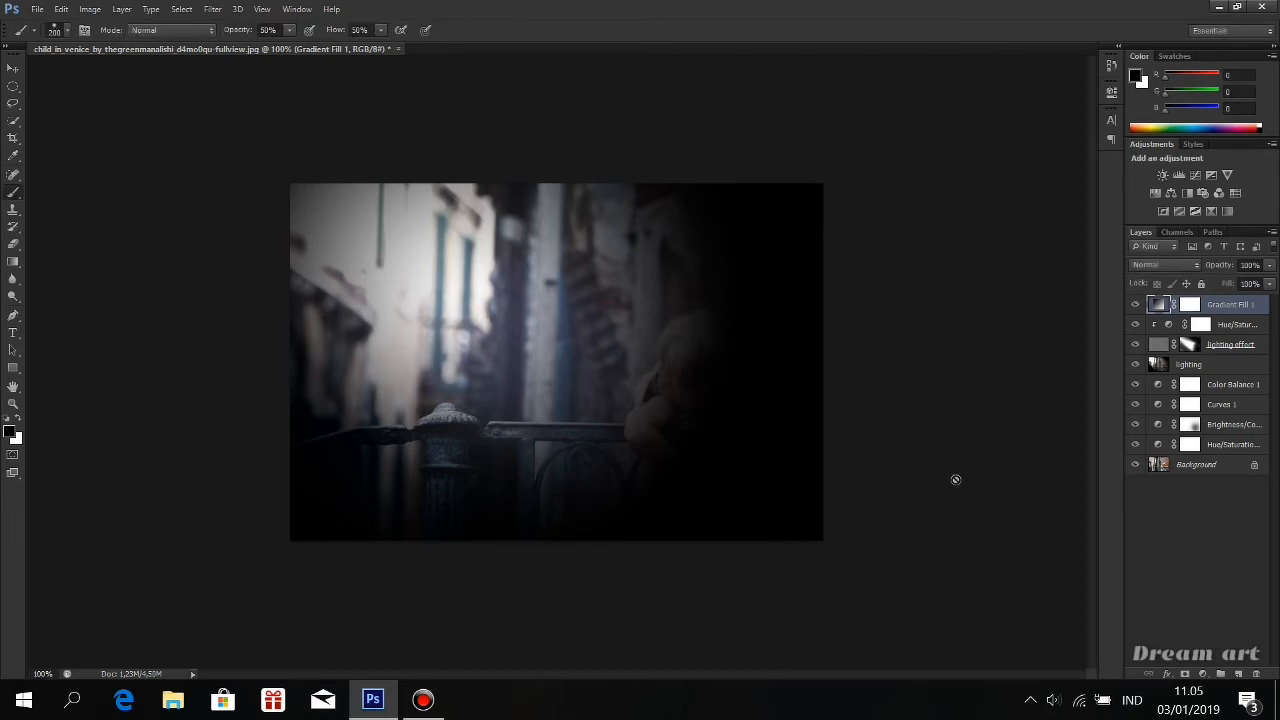
Step: Set the gradient fill layer's blend mode to Soft Light and its opacity to 50%
left_click(1167, 266)
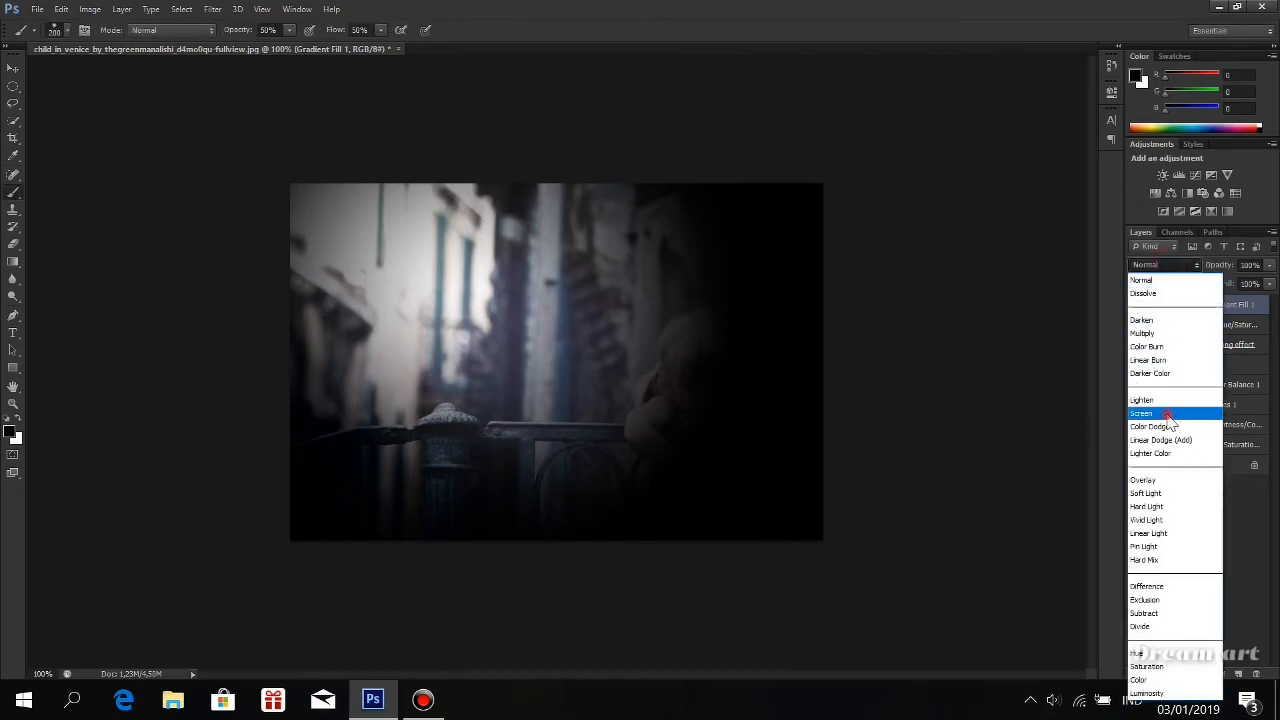
left_click(1168, 414)
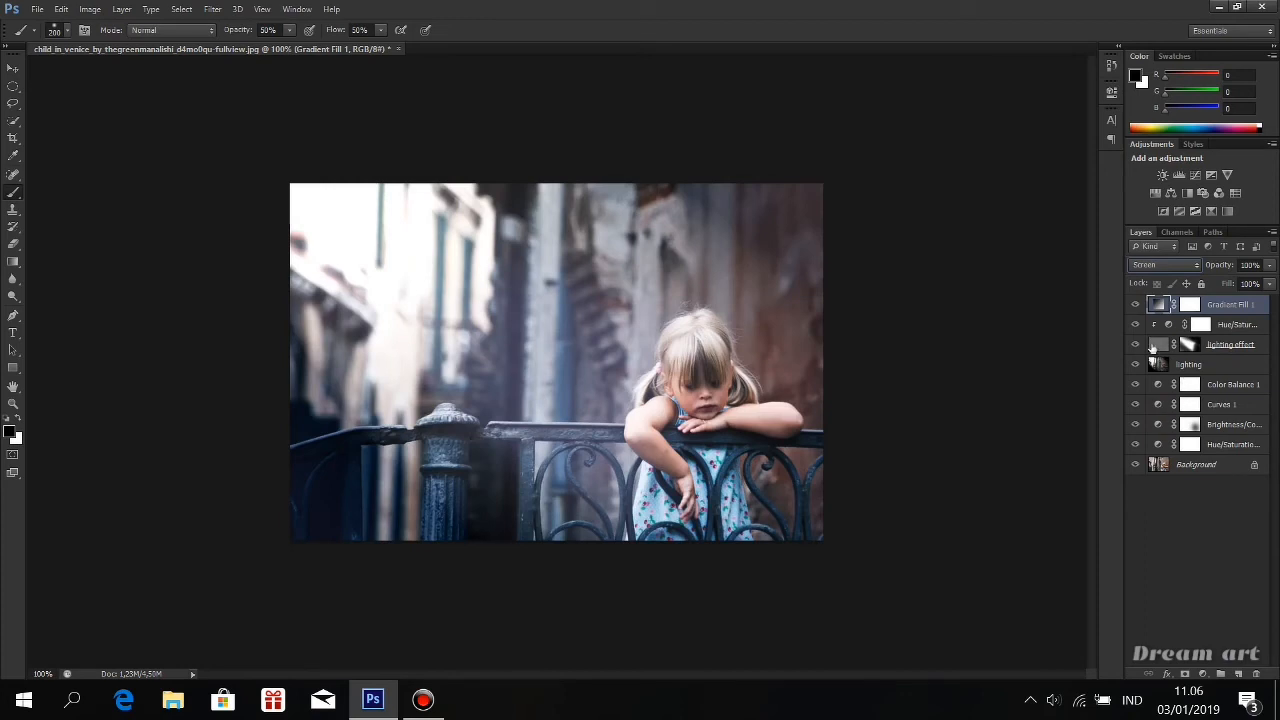
left_click(1150, 266)
left_click(1150, 493)
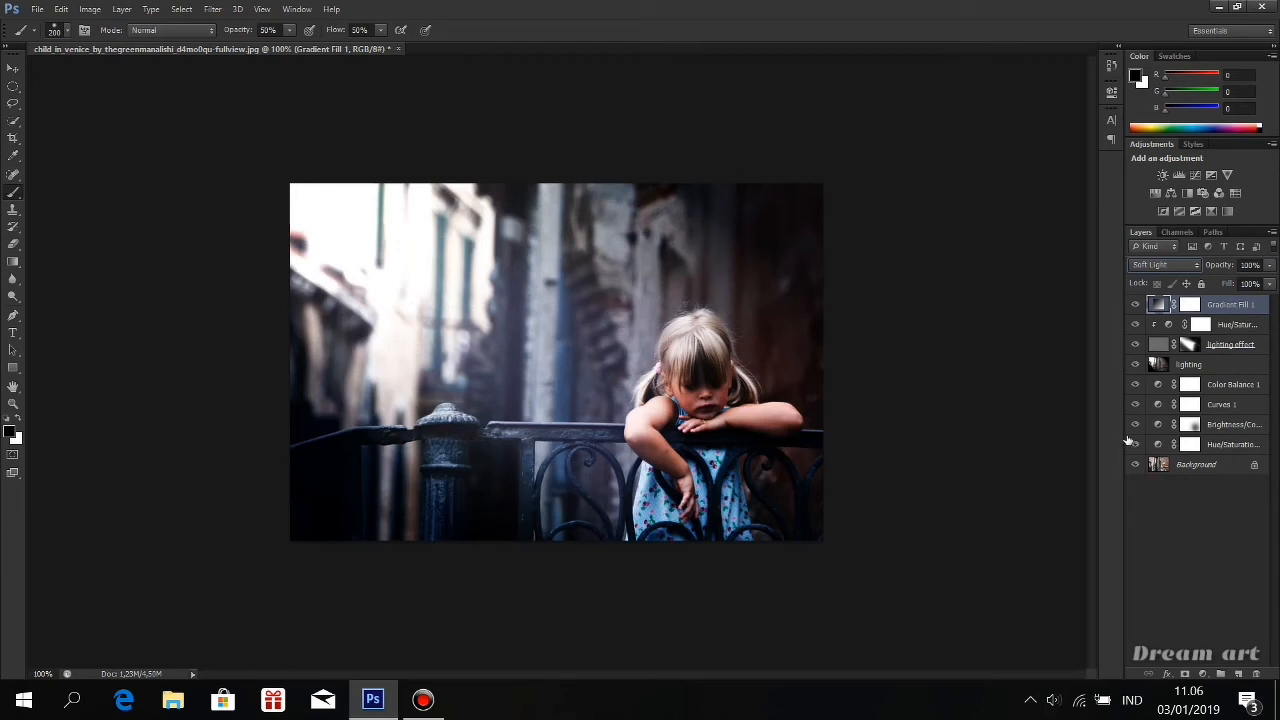
left_click(1136, 308)
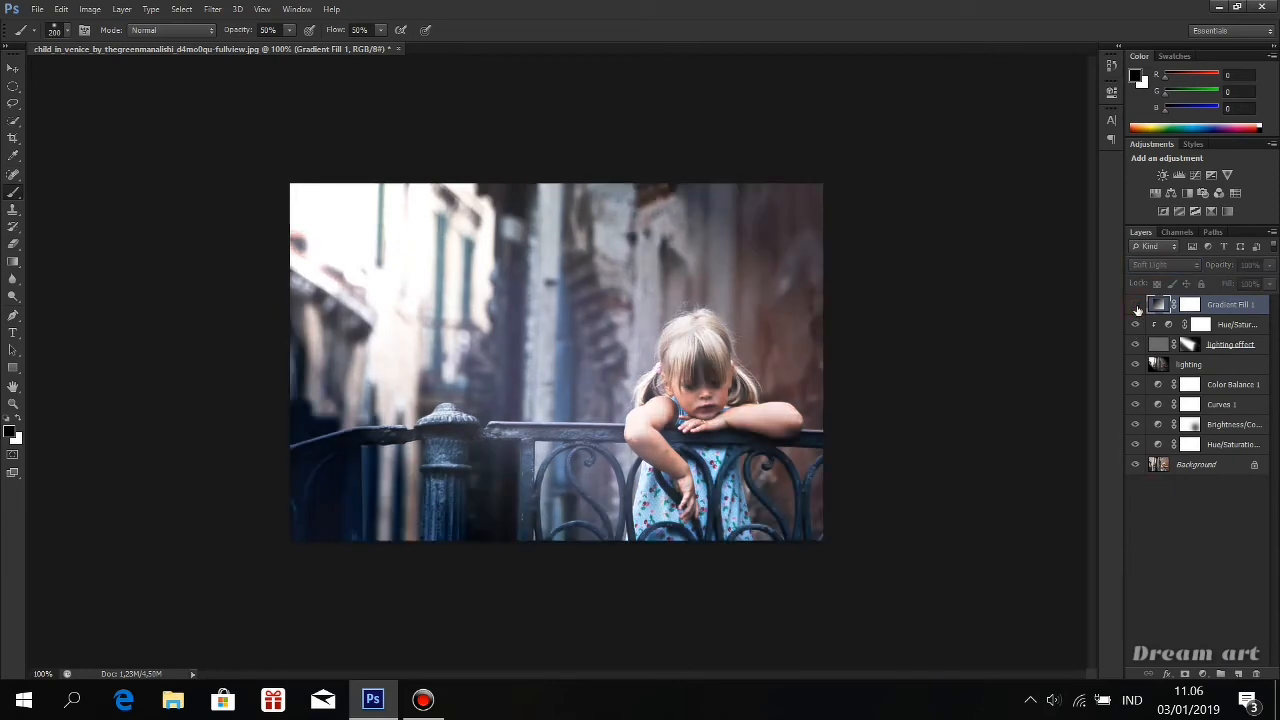
left_click(1136, 308)
left_click(1253, 265)
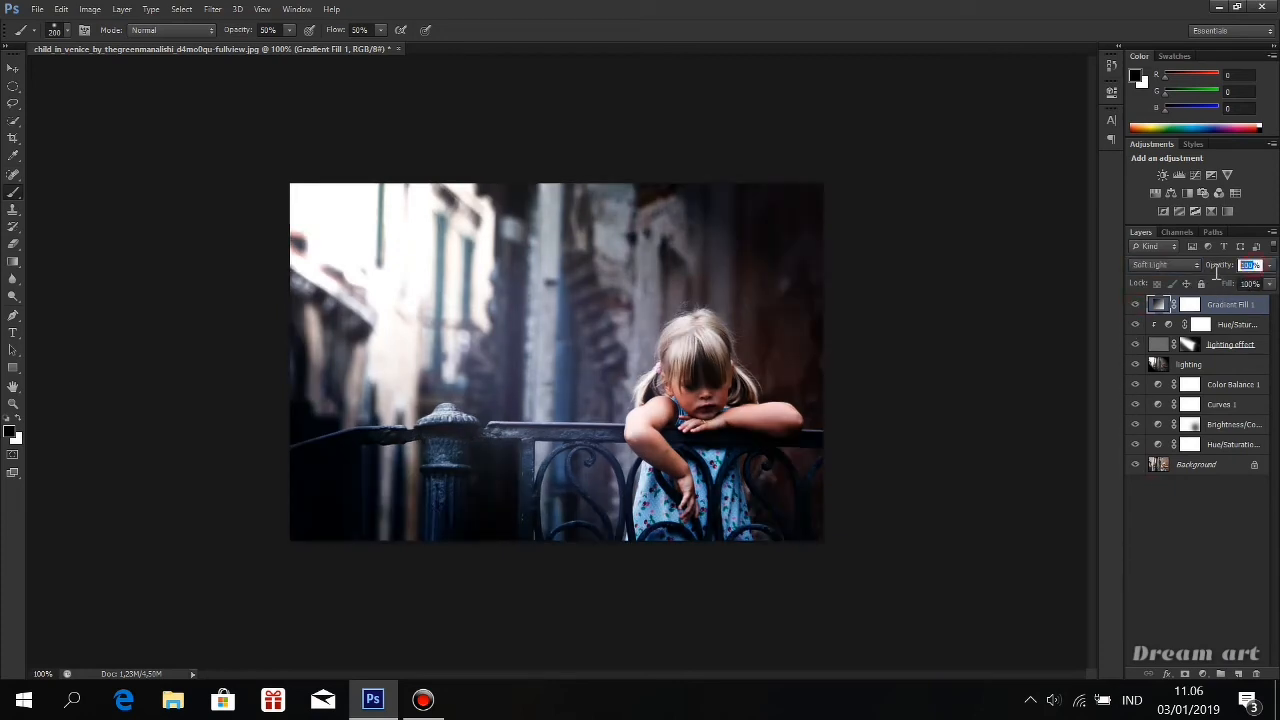
type("50")
key("Return")
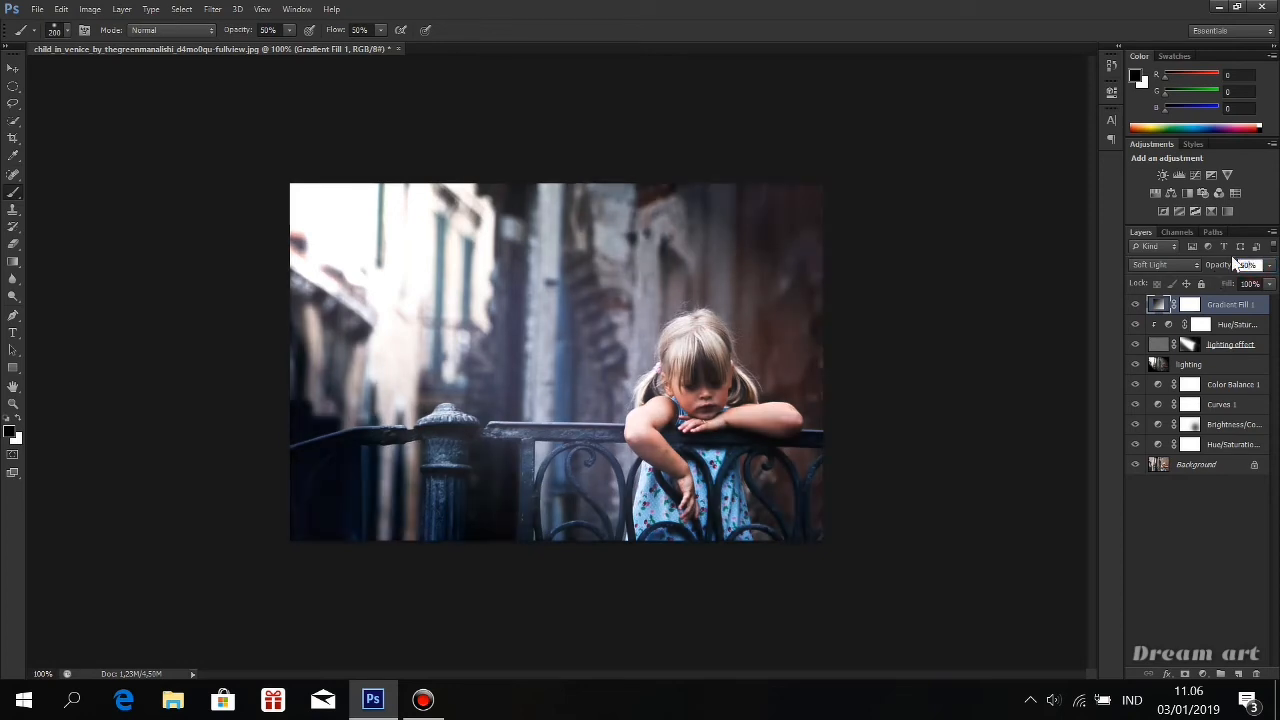
left_click(1137, 308)
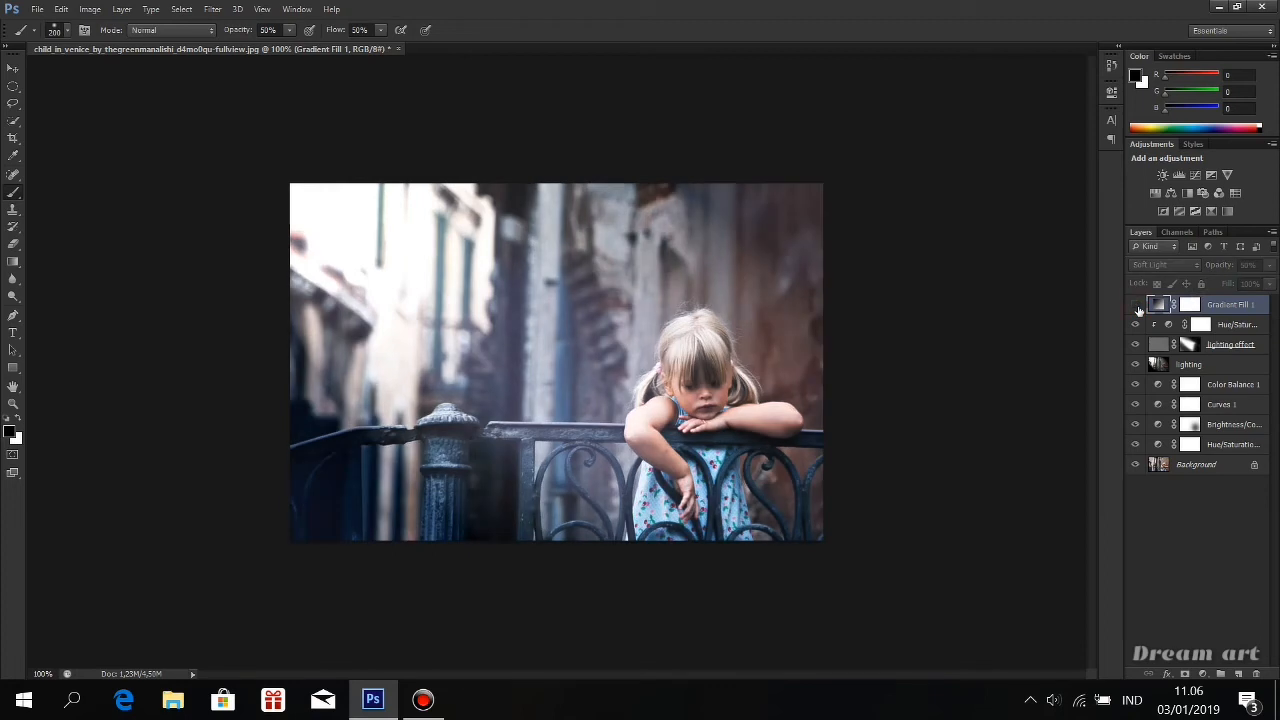
left_click(1137, 309)
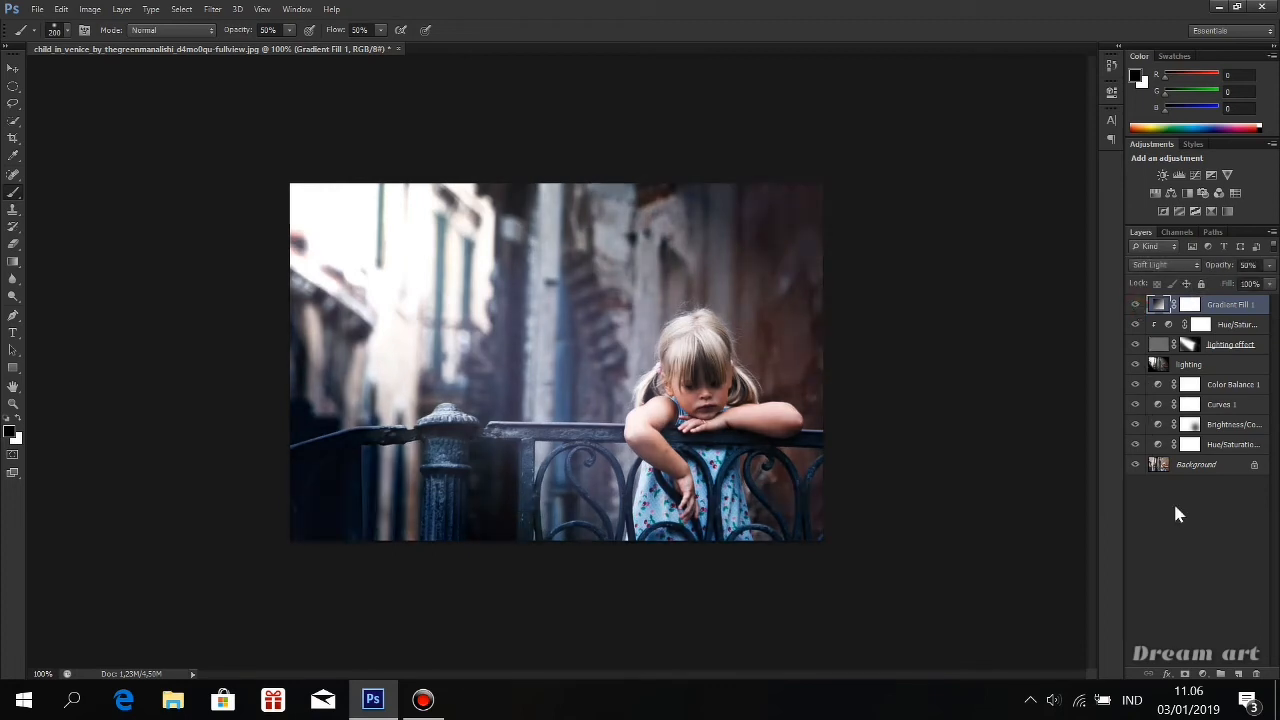
left_click(1238, 673)
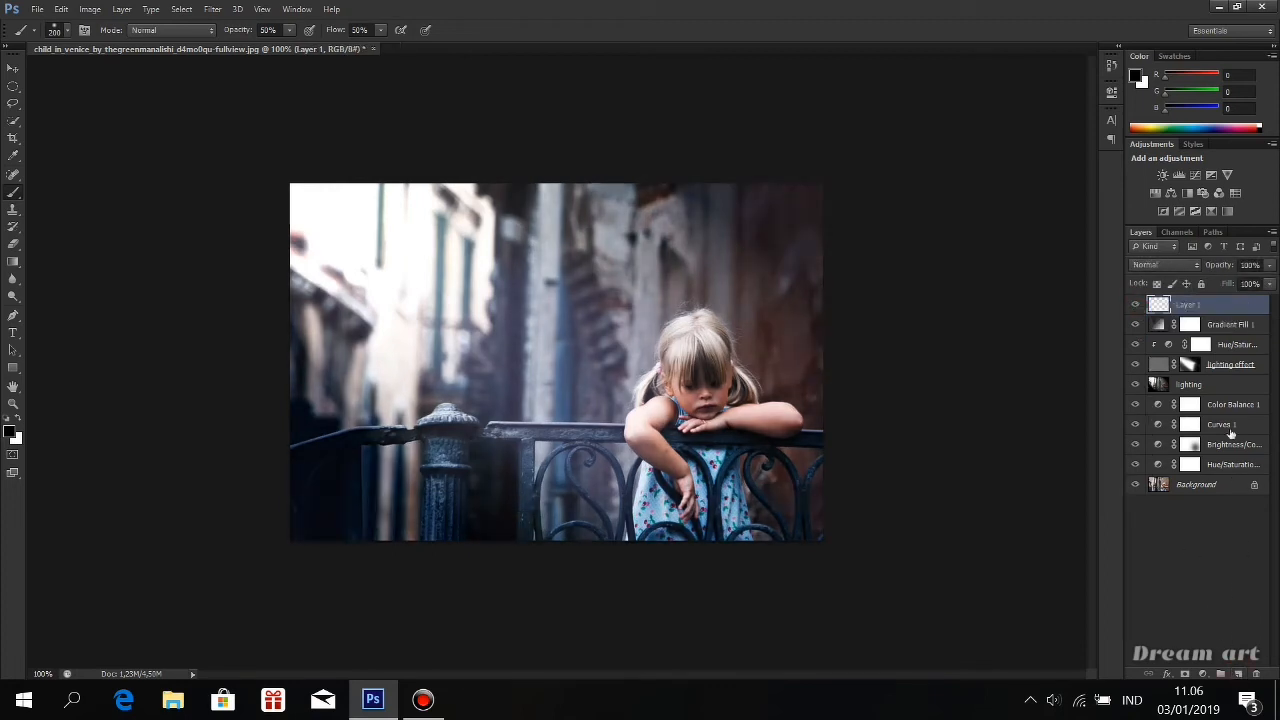
left_click_drag(1217, 313, 1255, 674)
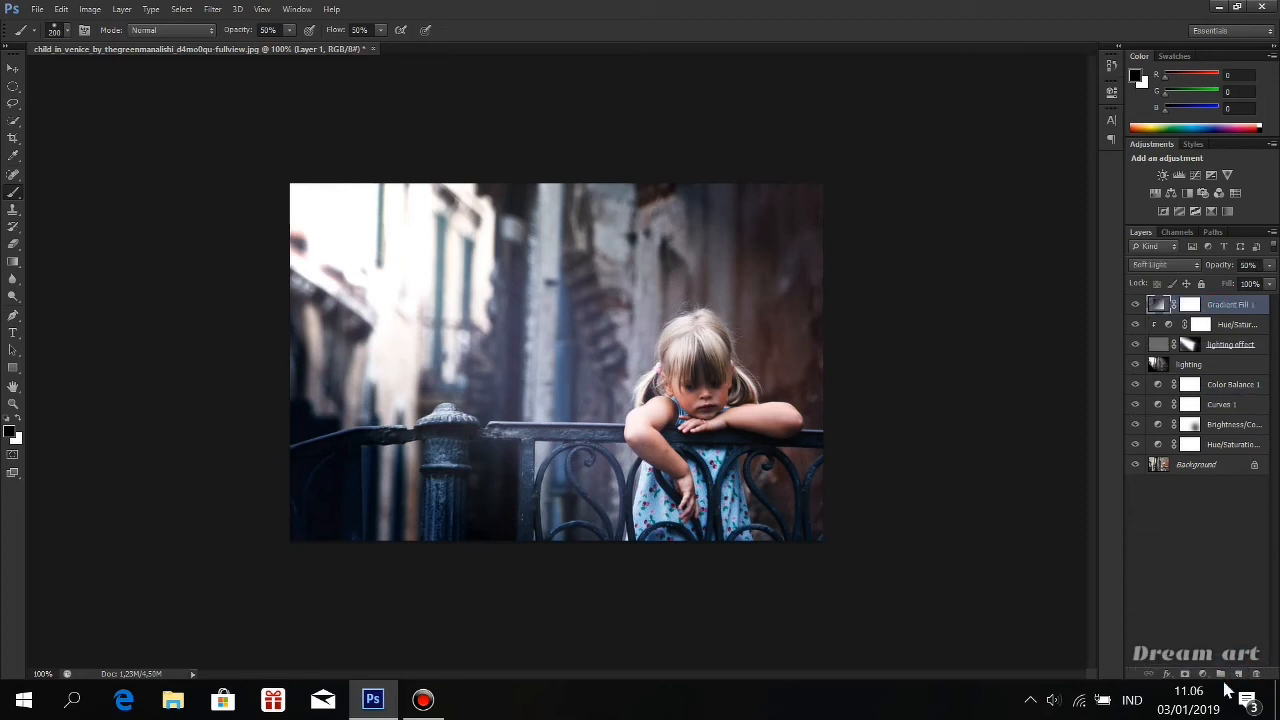
Step: Add a Gradient Map adjustment layer above the gradient fill and load the Violet, Orange preset for editing
left_click(1201, 675)
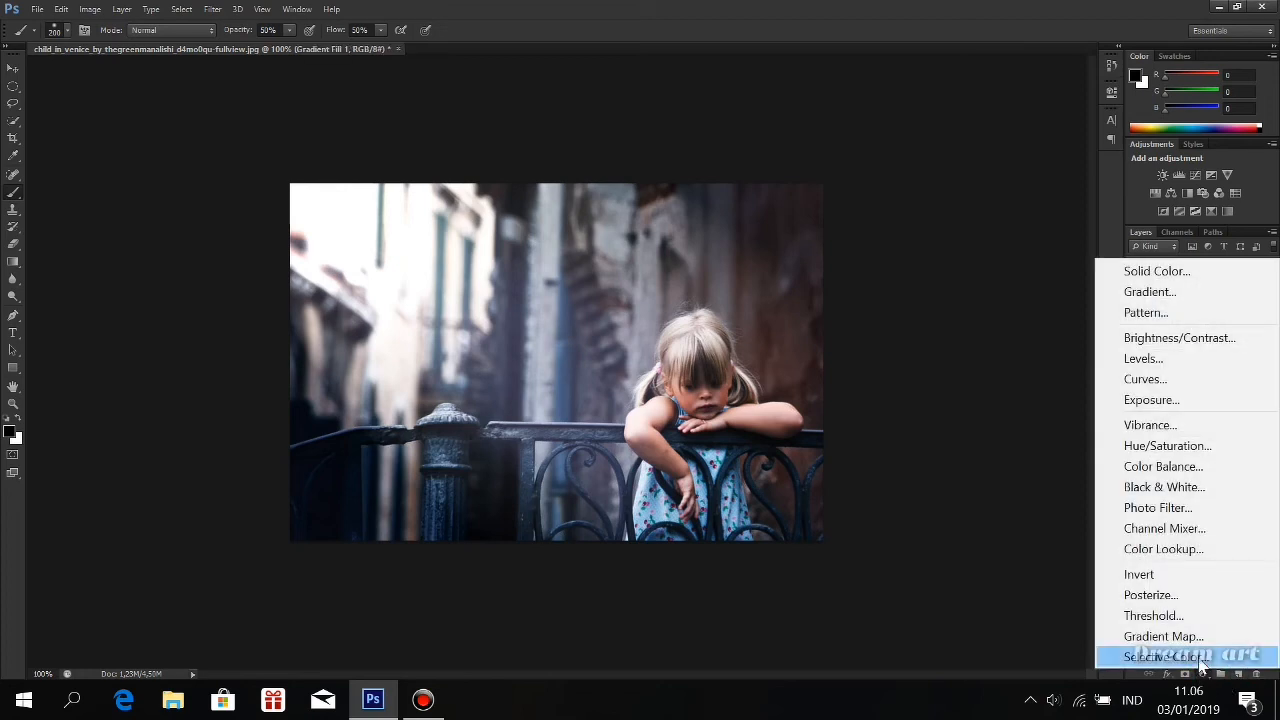
left_click(1160, 636)
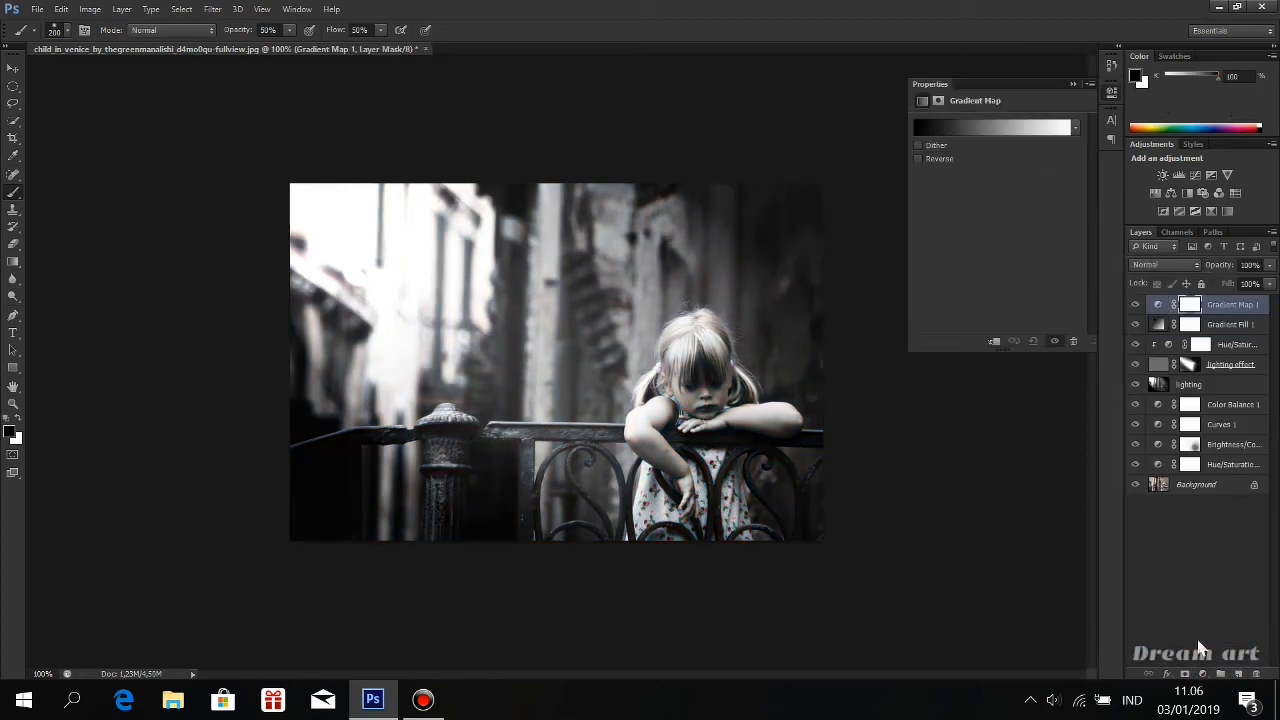
left_click(993, 136)
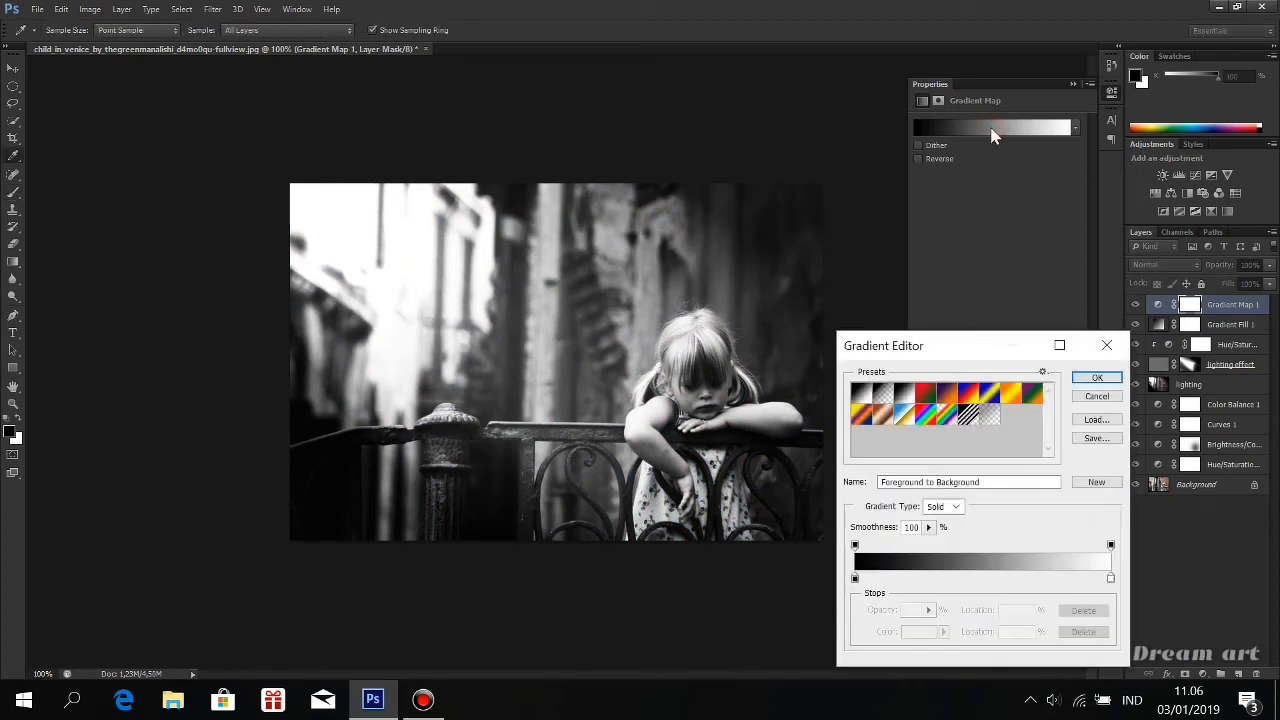
left_click(958, 397)
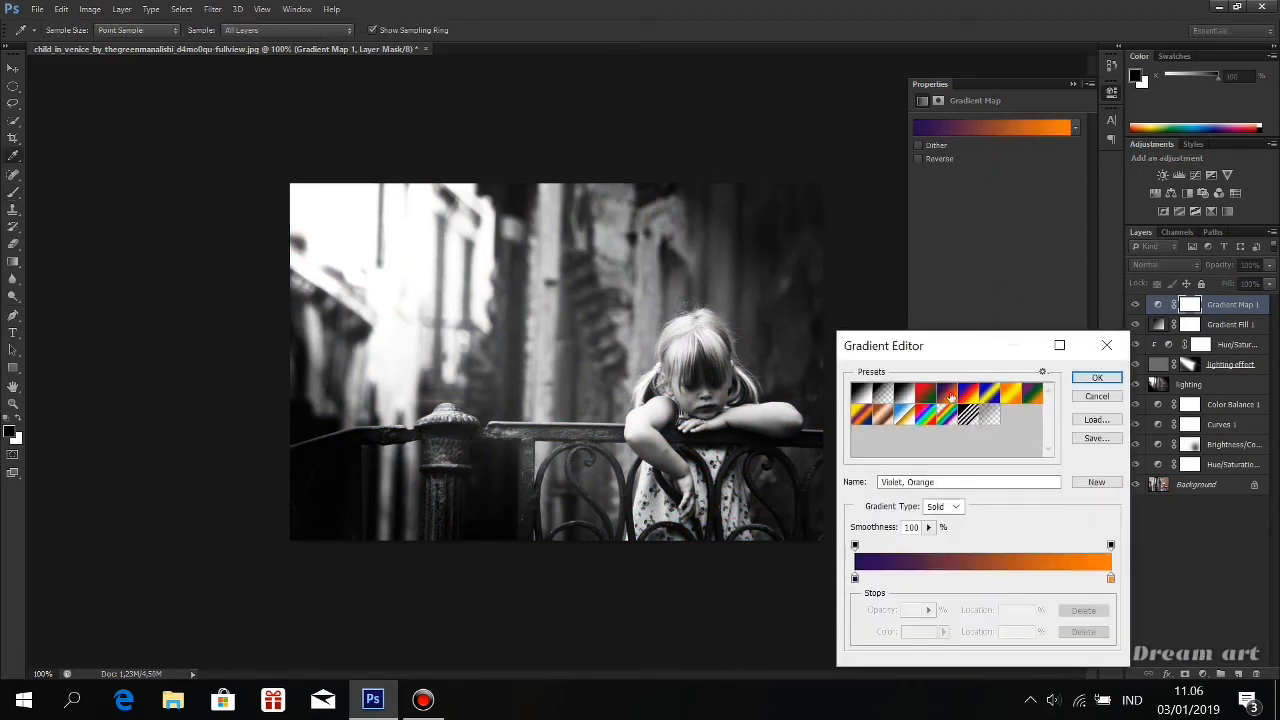
Step: Change the gradient map's violet stop at location 0% to the dark blue #0a2d59
left_click(855, 579)
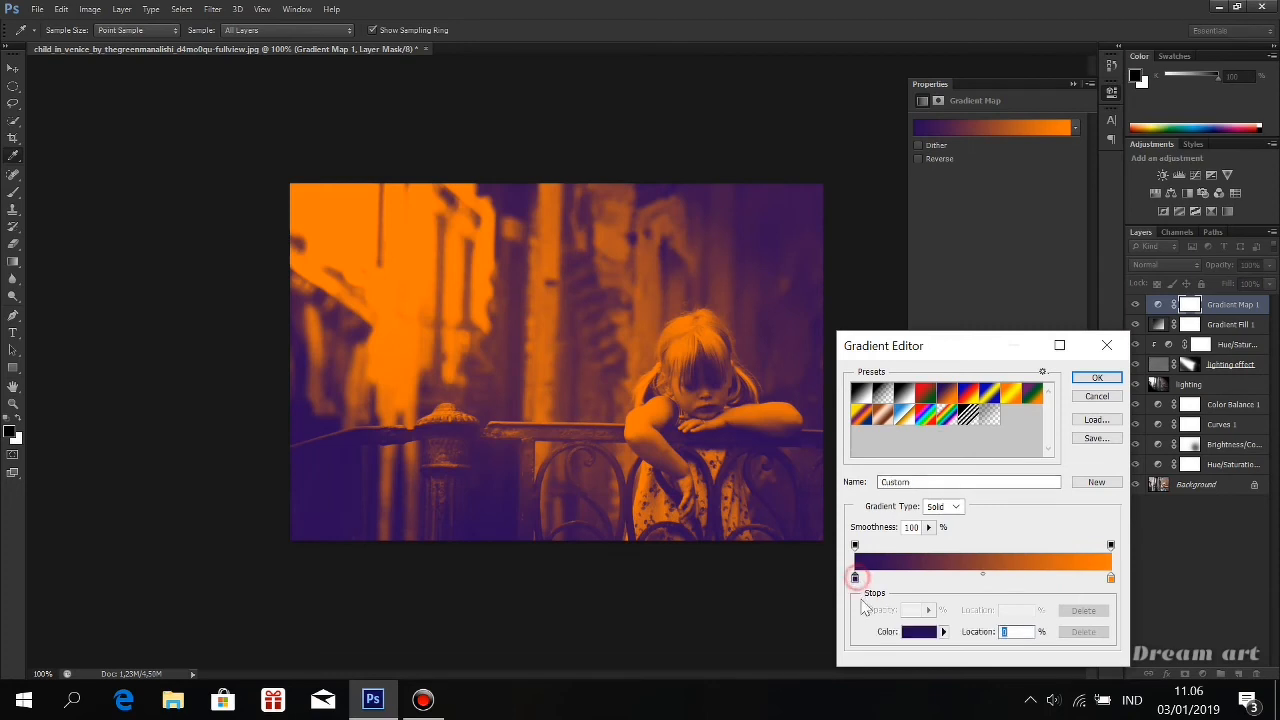
left_click(912, 634)
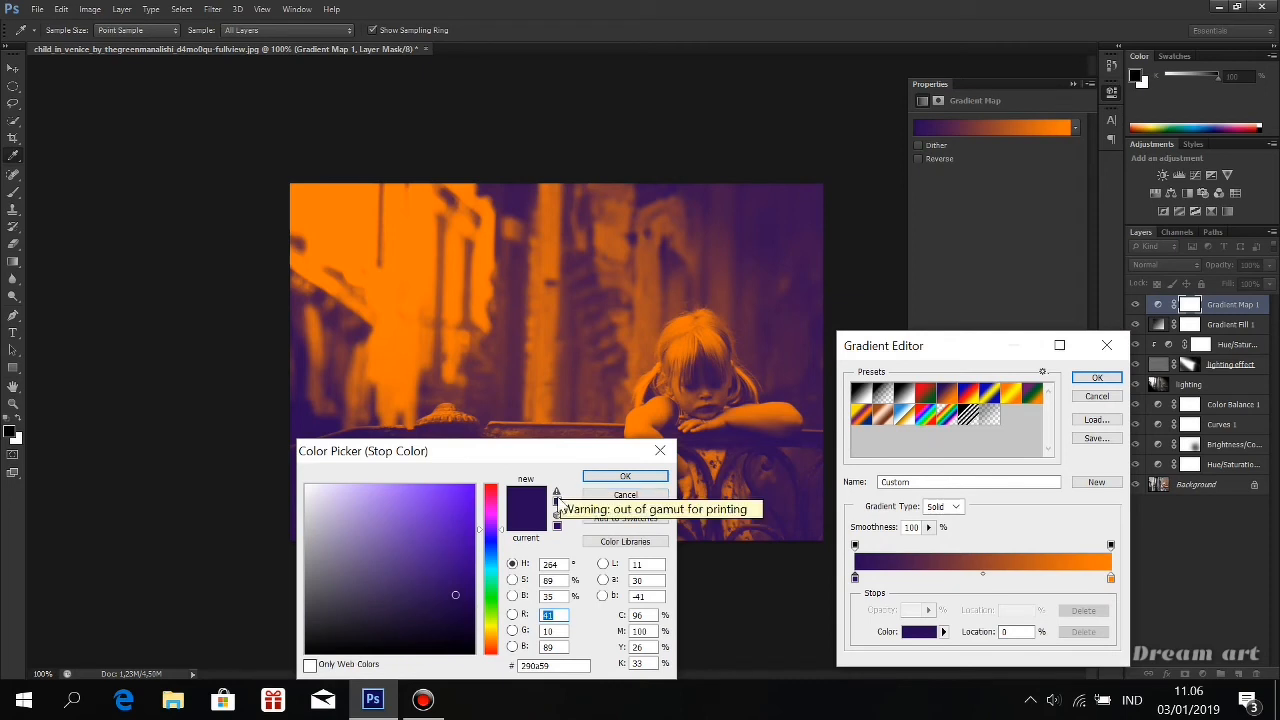
left_click_drag(578, 666, 503, 678)
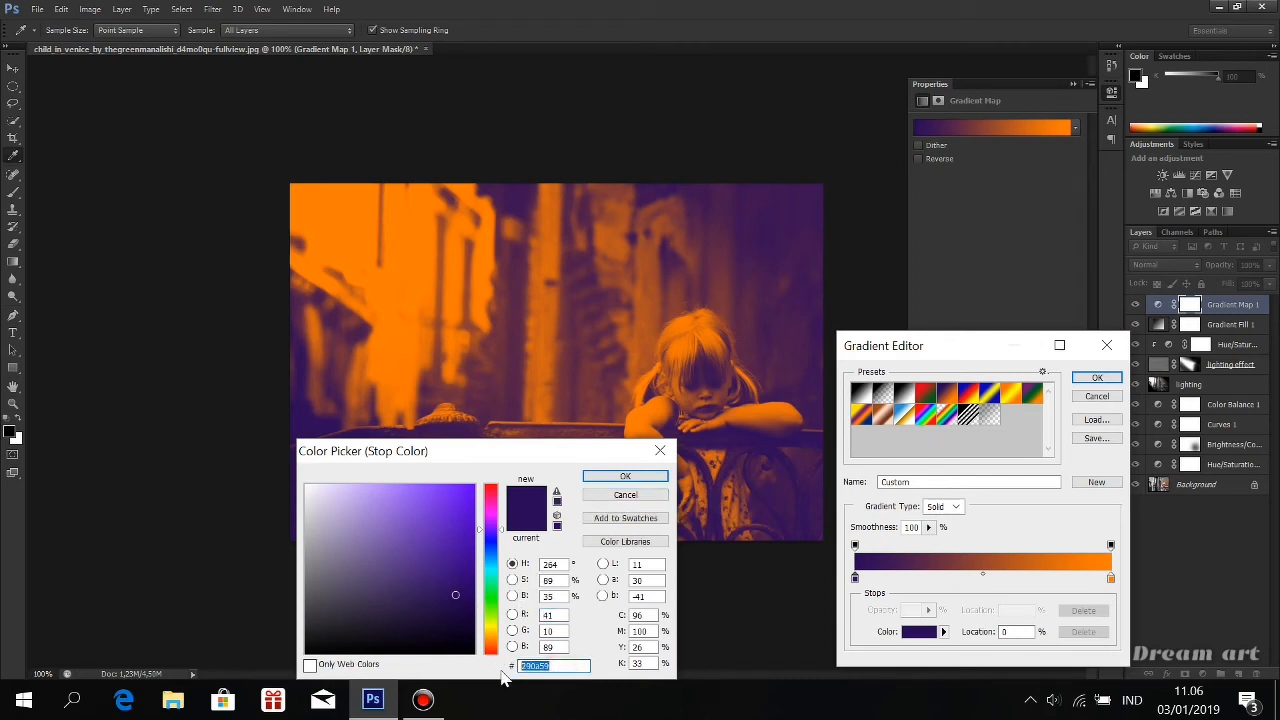
type("0")
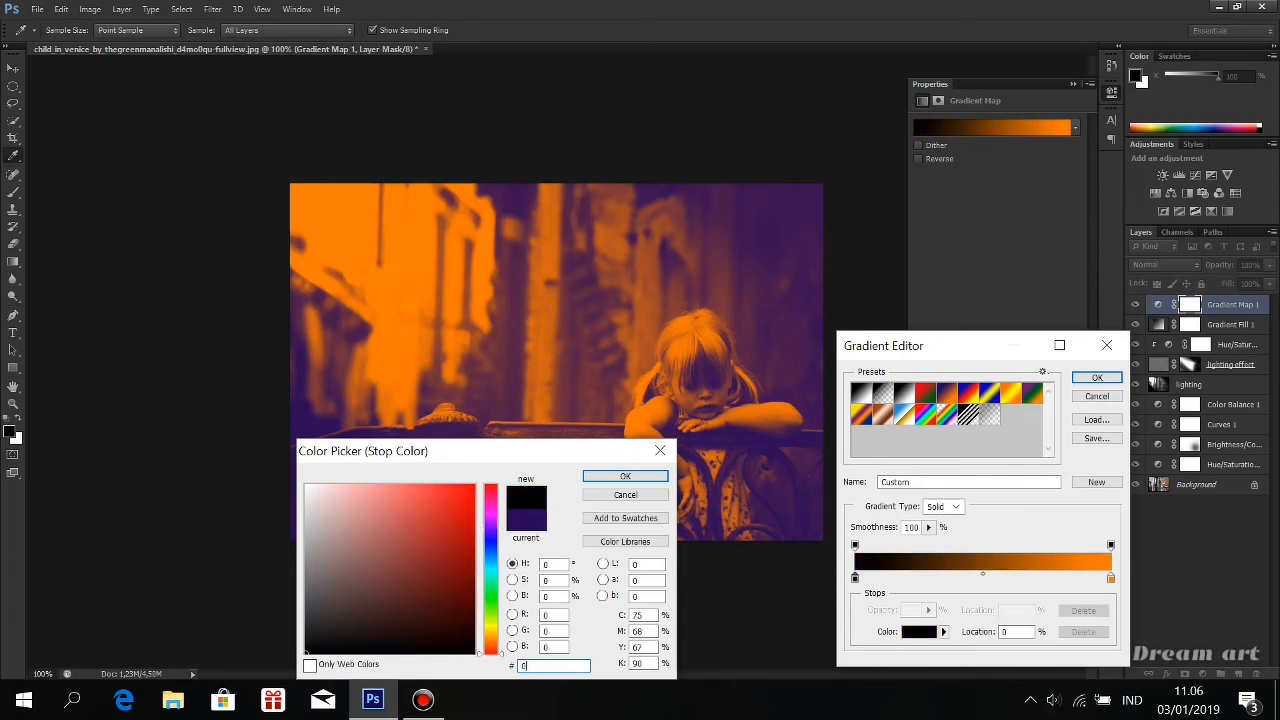
type("a2")
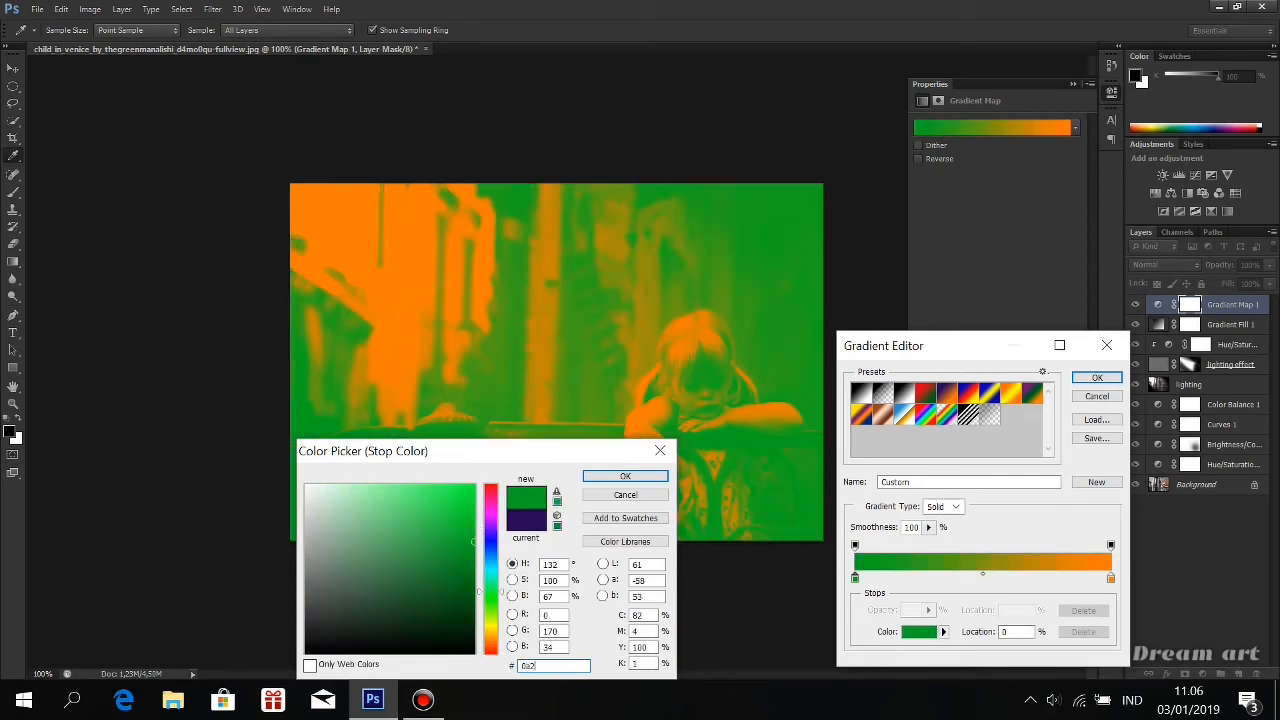
type("d59")
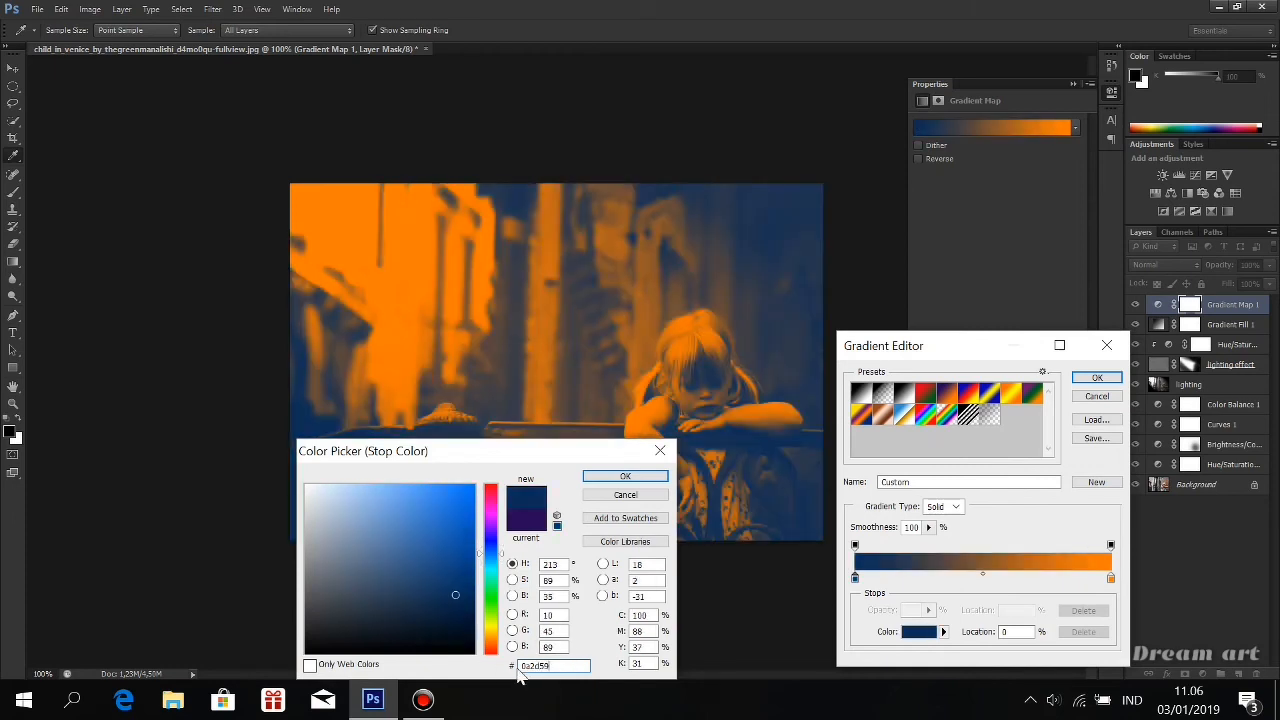
left_click(628, 476)
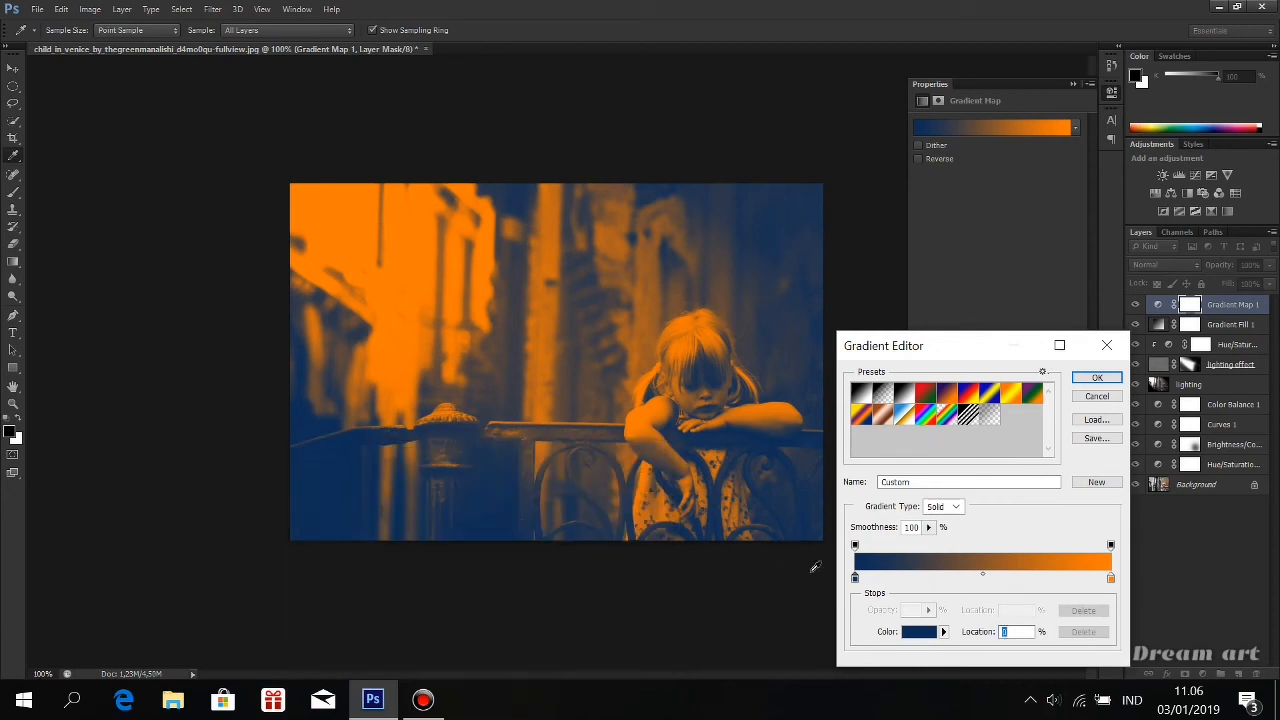
Step: Change the gradient map's orange stop at location 100% to the light yellow #e8ff4a and apply the gradient
left_click(1110, 580)
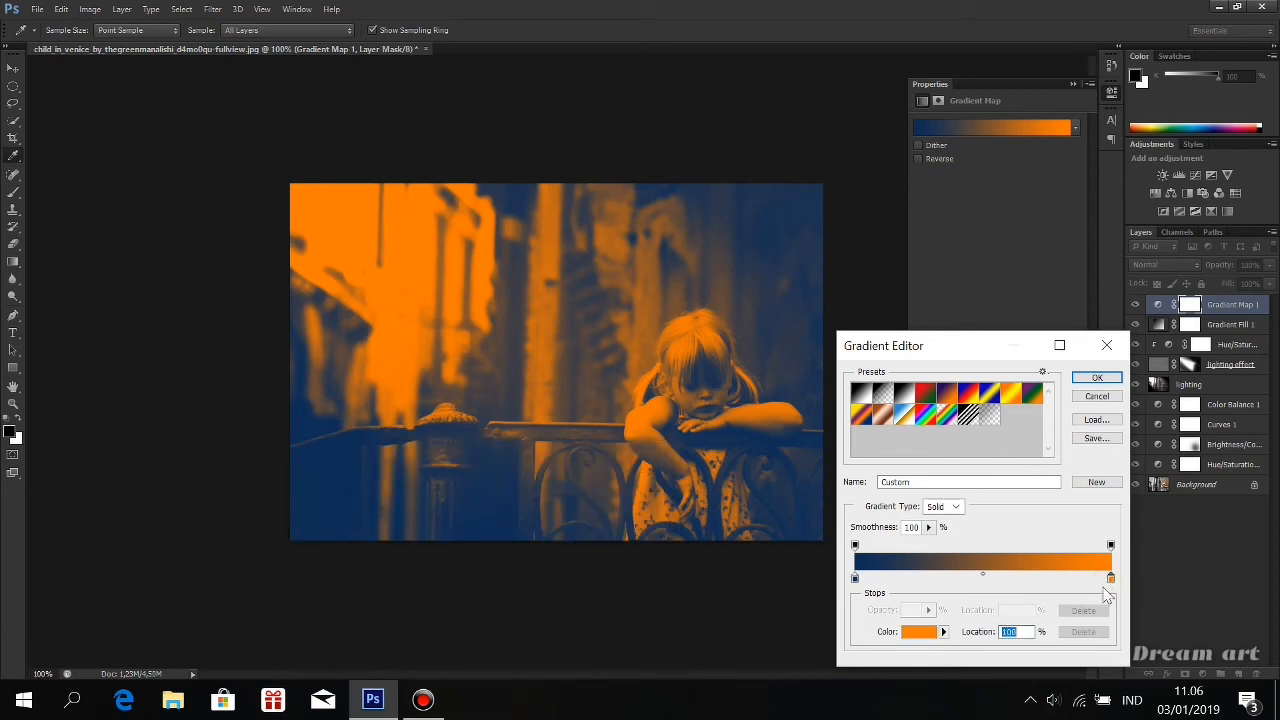
left_click(920, 634)
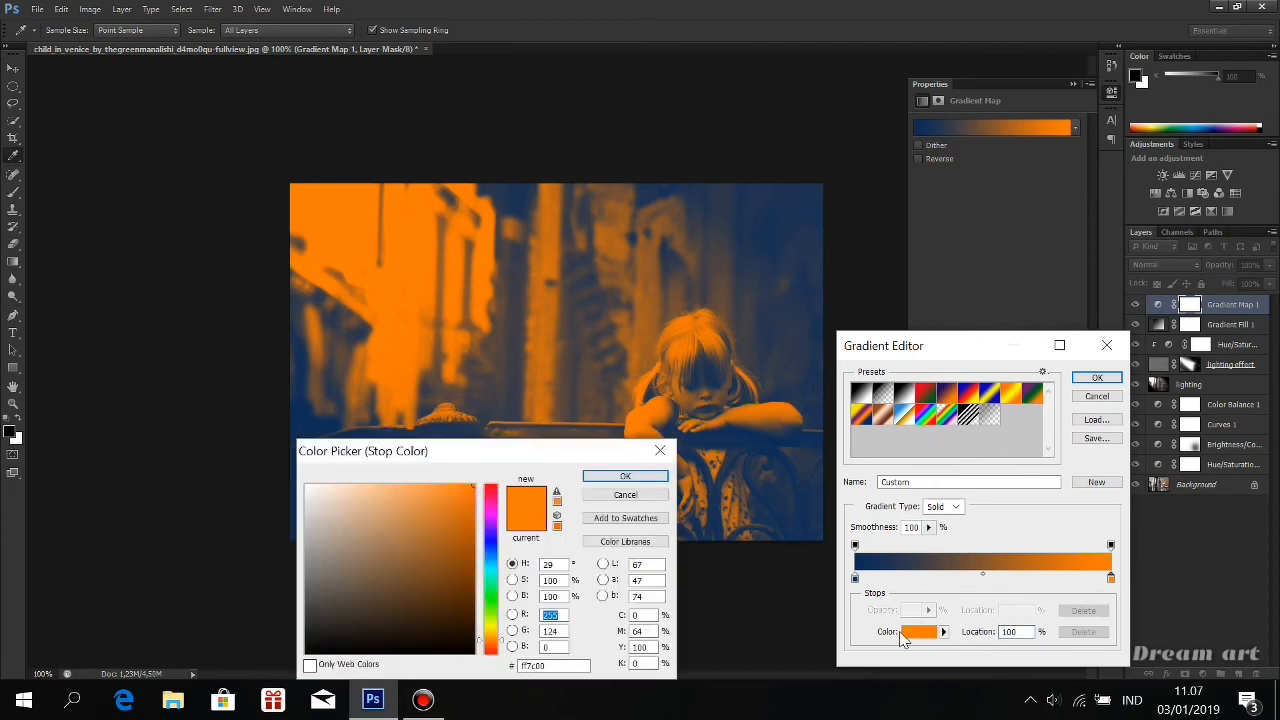
left_click(531, 667)
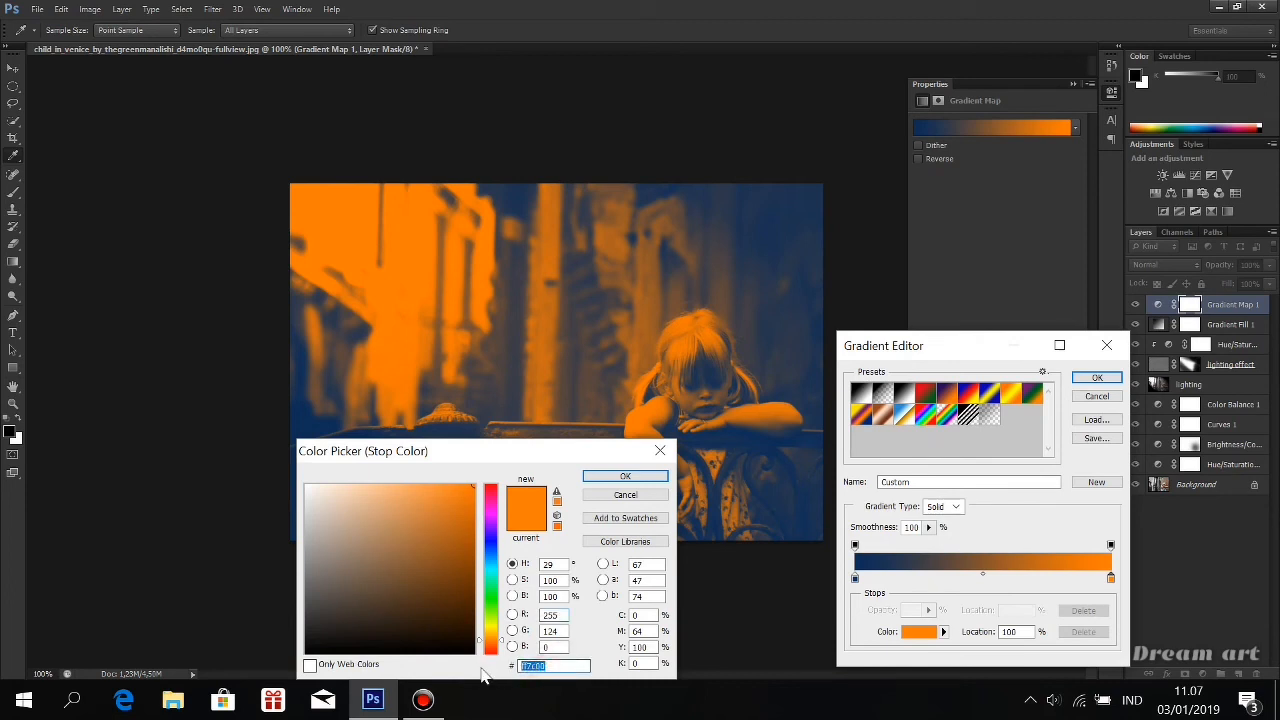
type("deff")
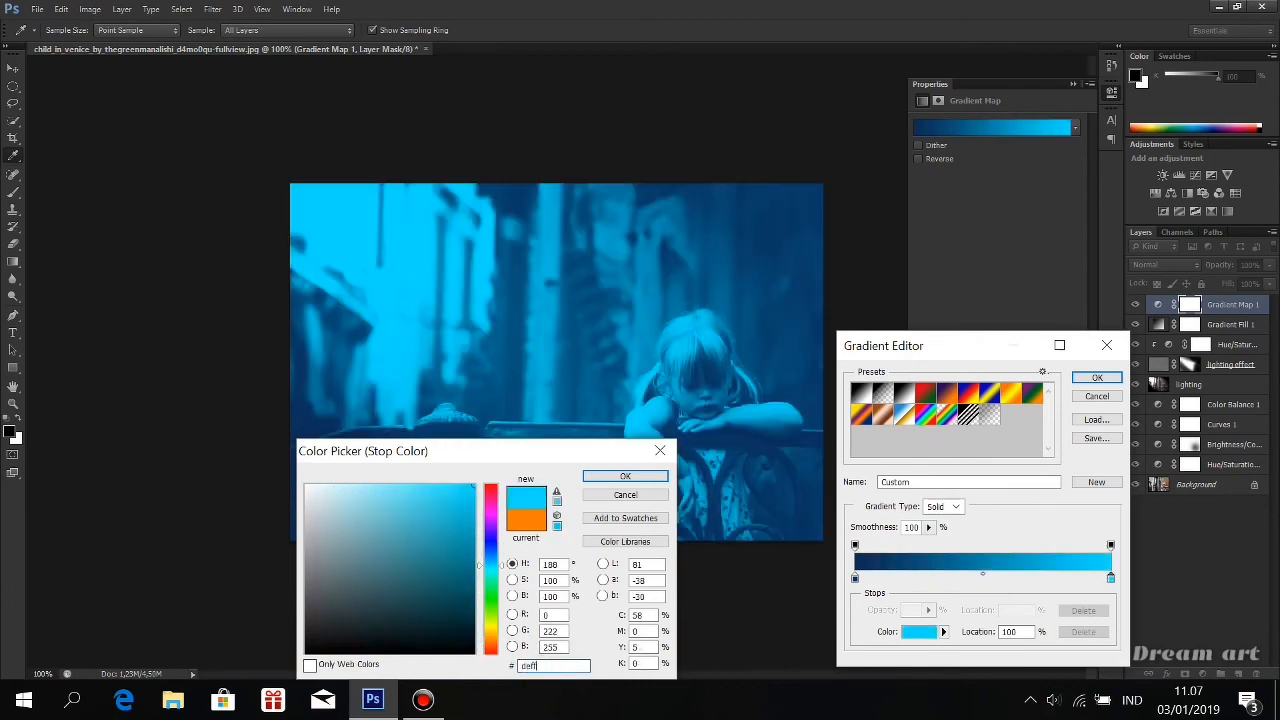
type("00")
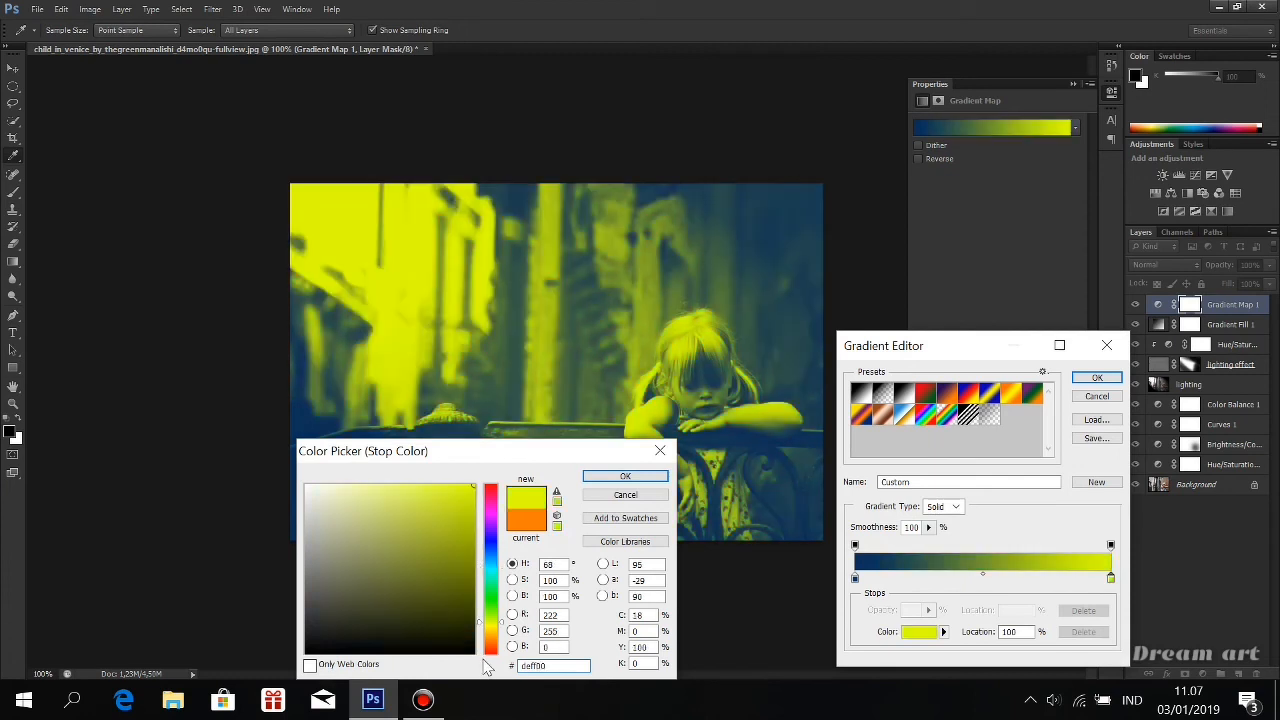
left_click_drag(470, 485, 429, 496)
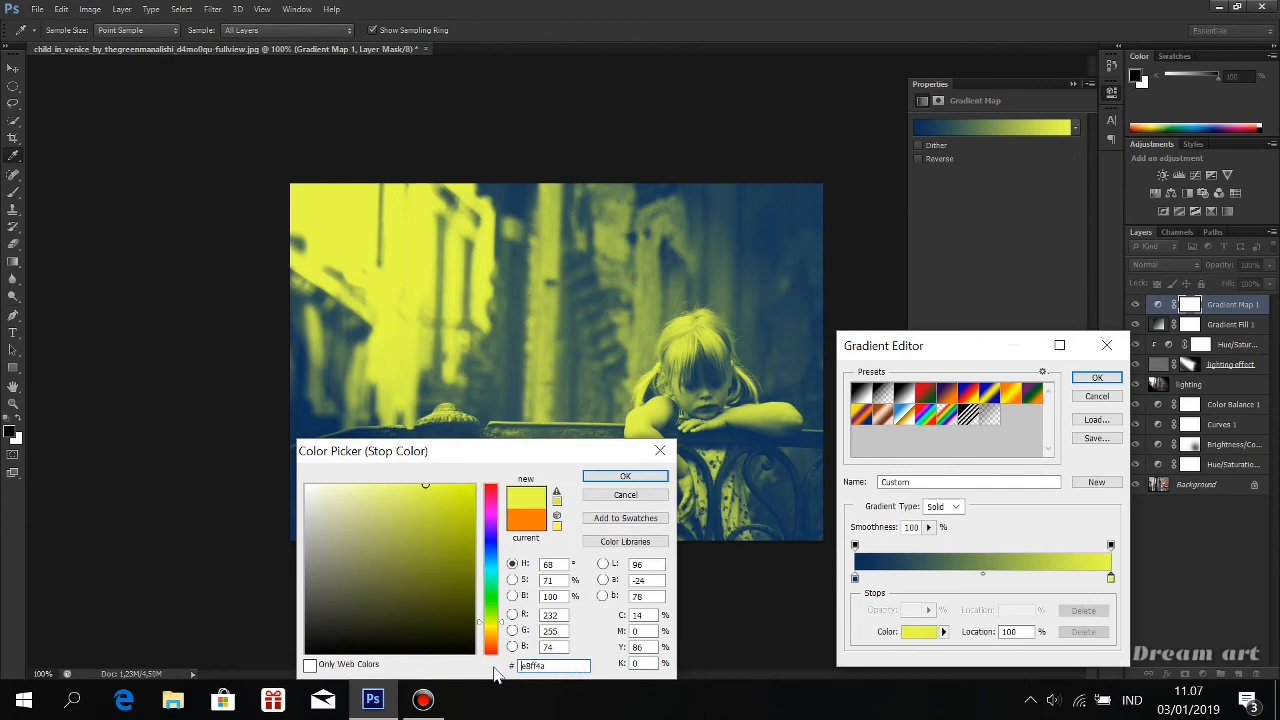
left_click(652, 476)
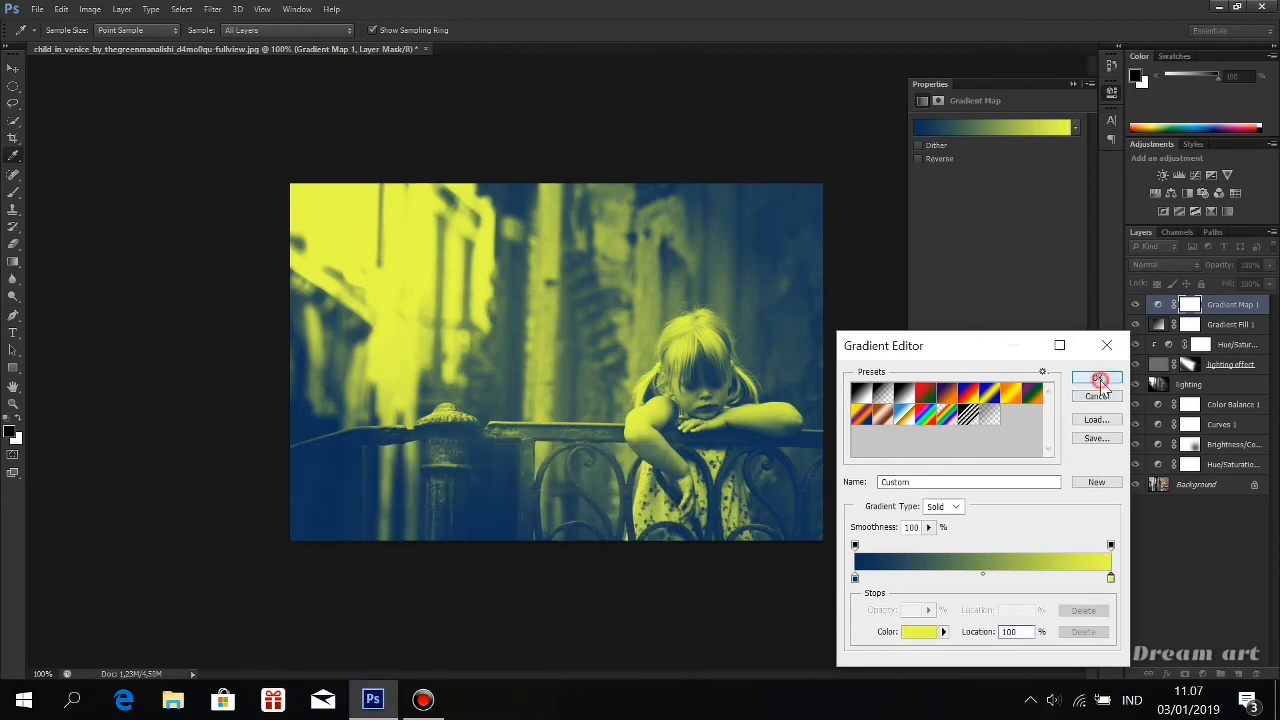
left_click(1097, 377)
Step: Set the gradient map layer's blend mode to Soft Light and its opacity to 50%, and compare the photo with and without it
left_click(1150, 265)
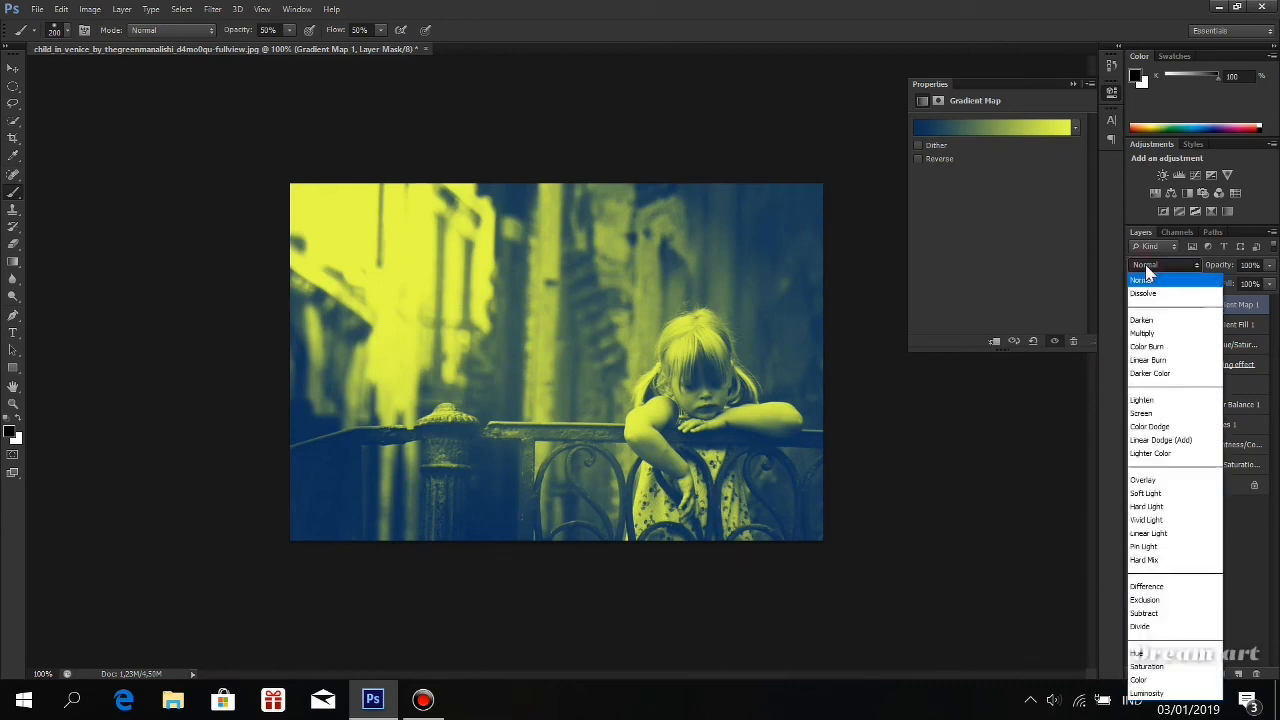
left_click(1155, 494)
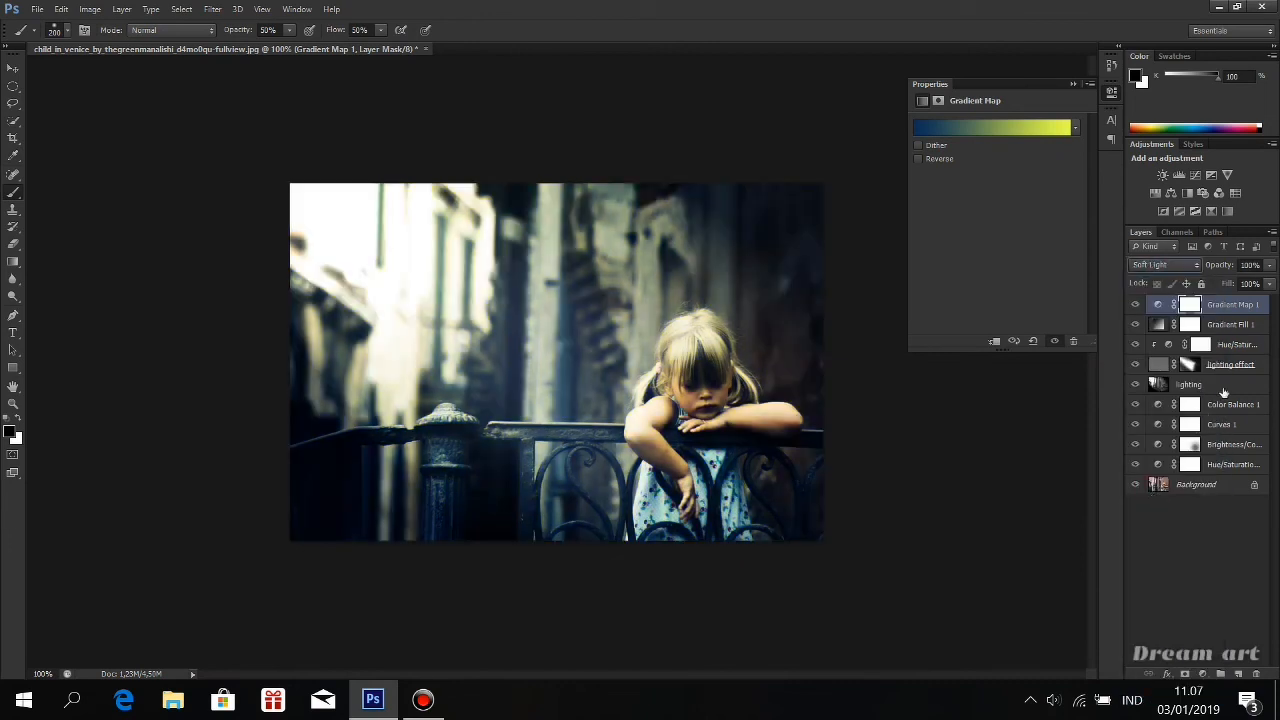
left_click(1250, 265)
type("50")
key("Return")
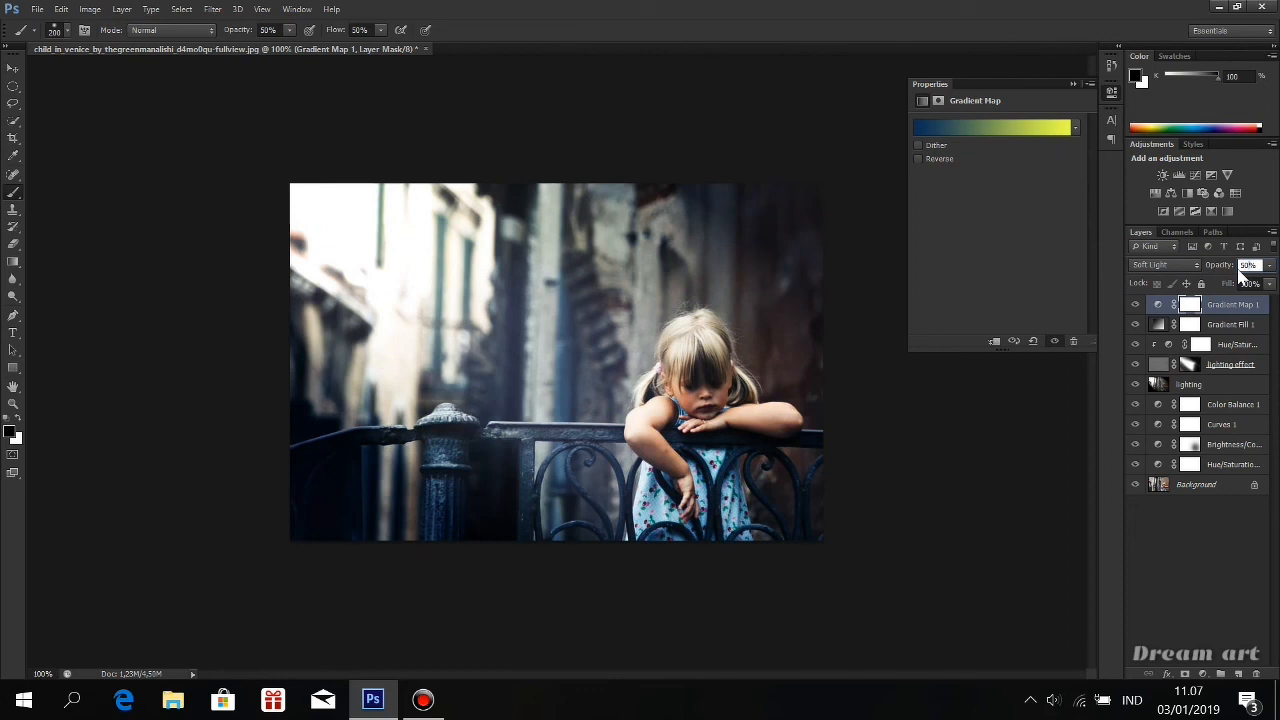
left_click(1135, 304)
left_click(1135, 304)
Step: Group all layers above the Background and compare the photo with and without the group
left_click(1233, 466, "shift")
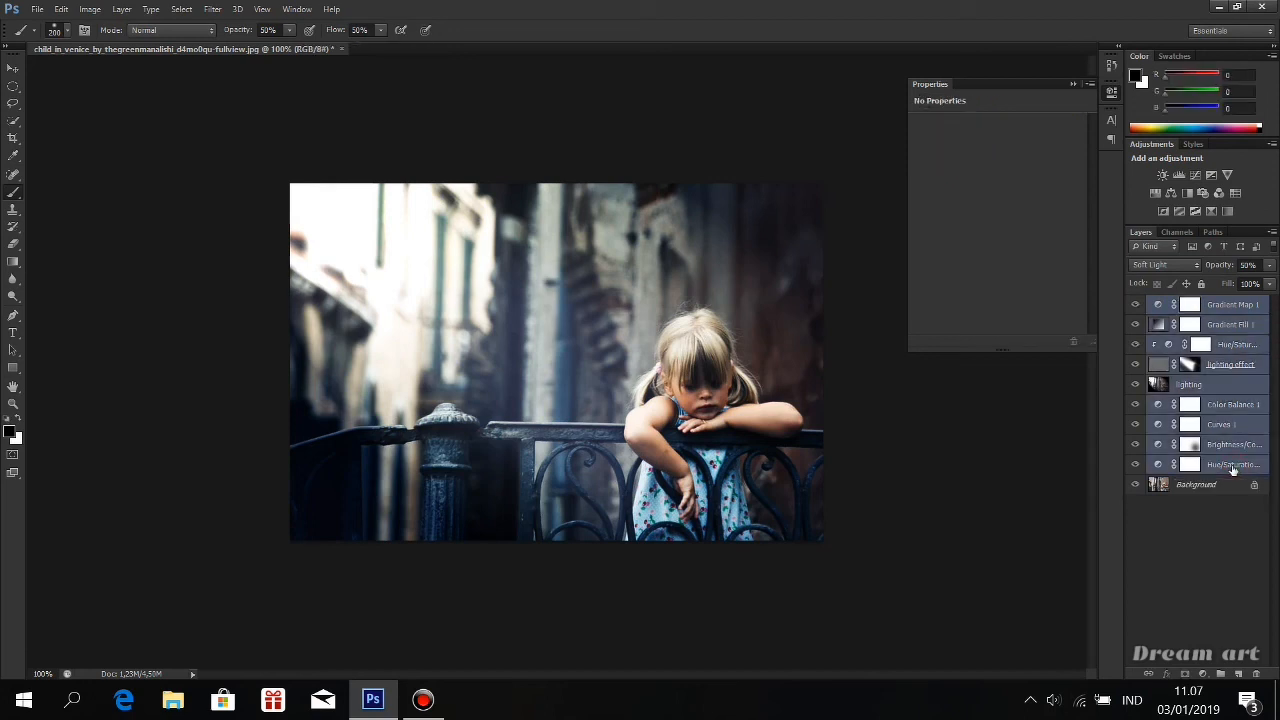
key("ctrl+g")
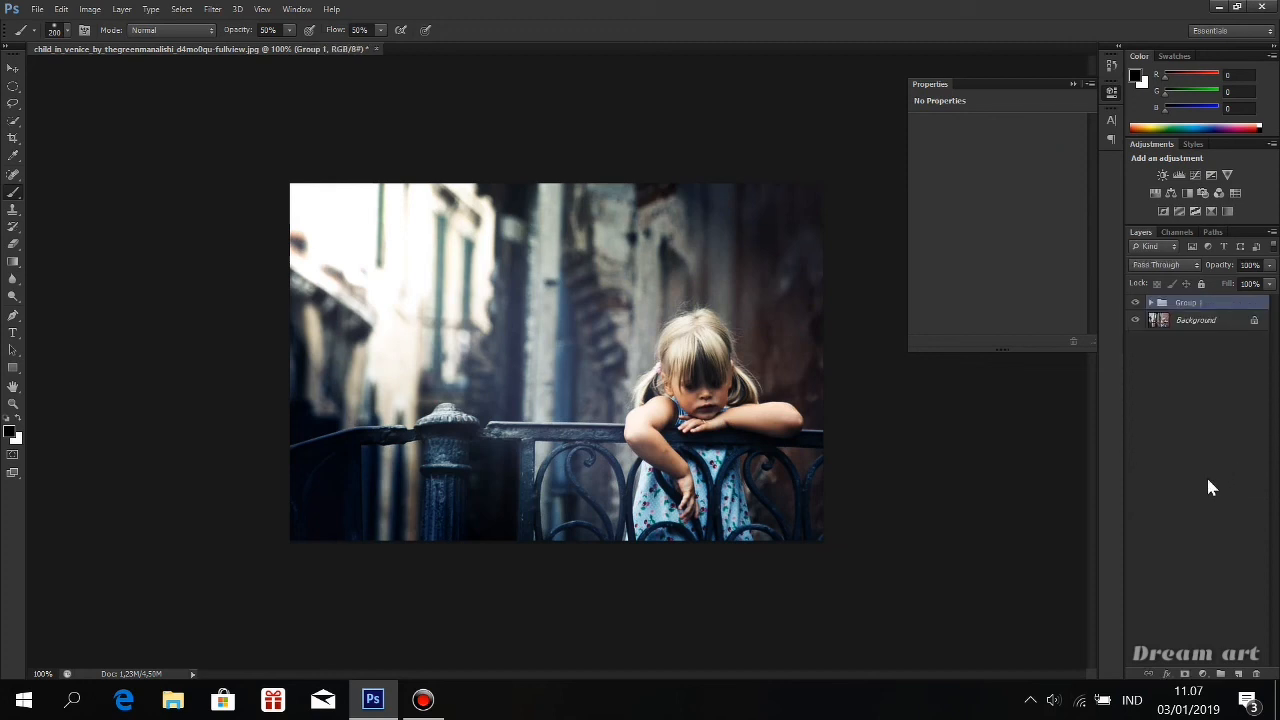
left_click(1136, 303)
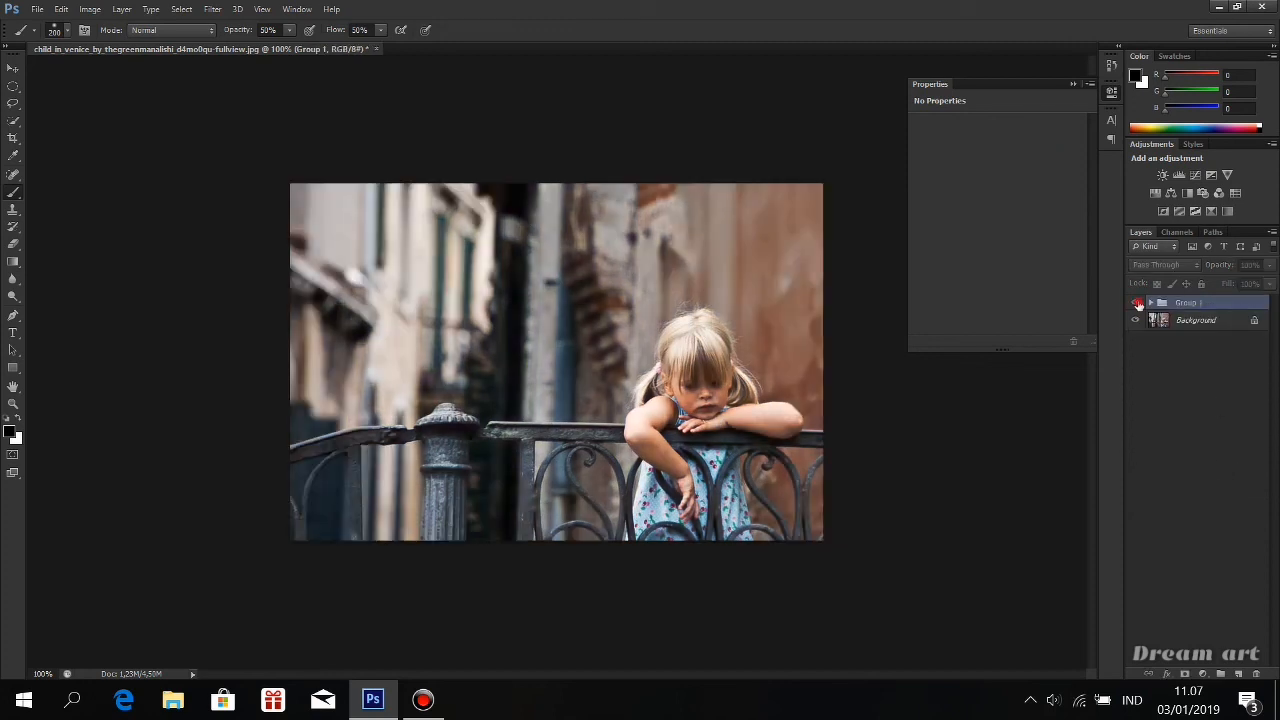
left_click(1136, 303)
left_click(1072, 84)
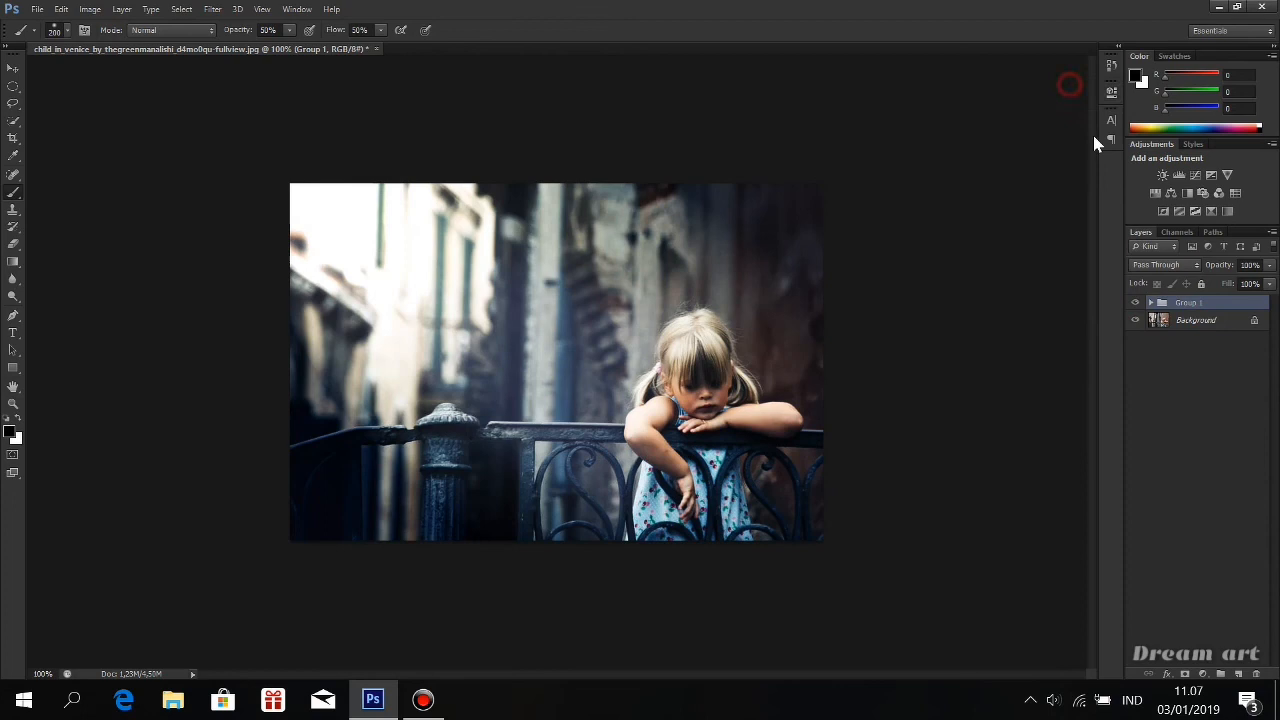
left_click(1136, 303)
left_click(1136, 303)
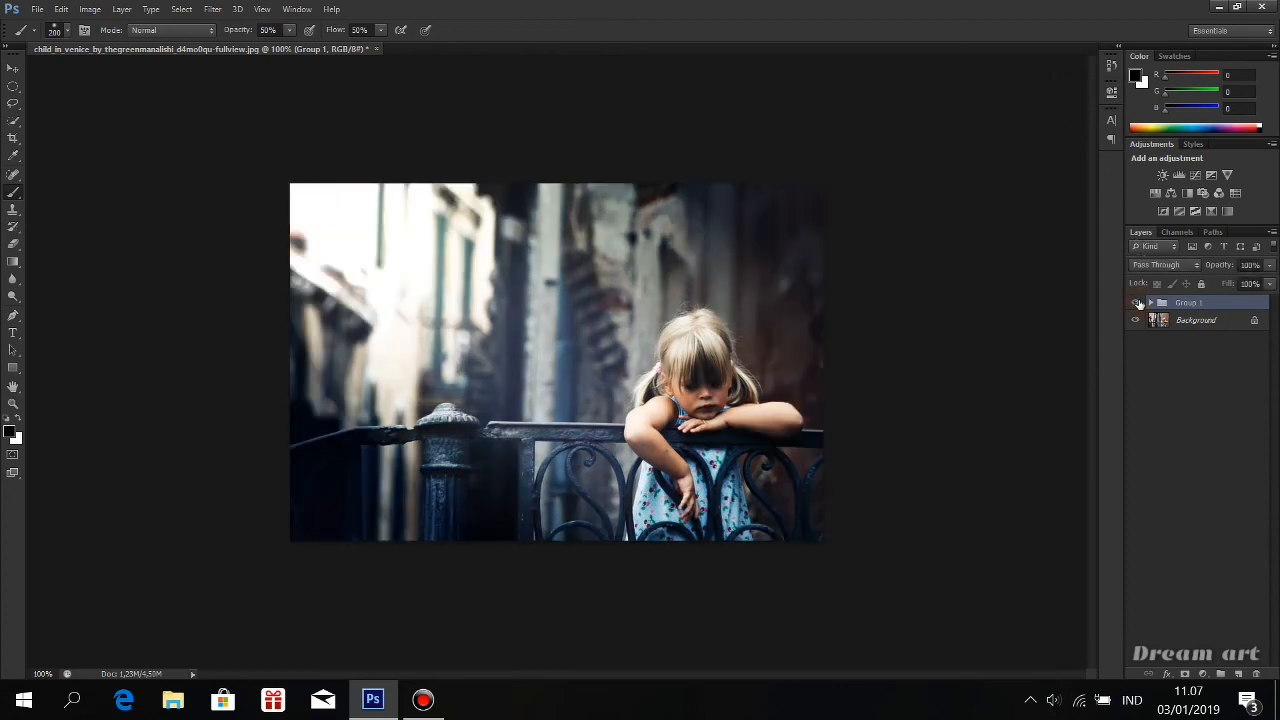